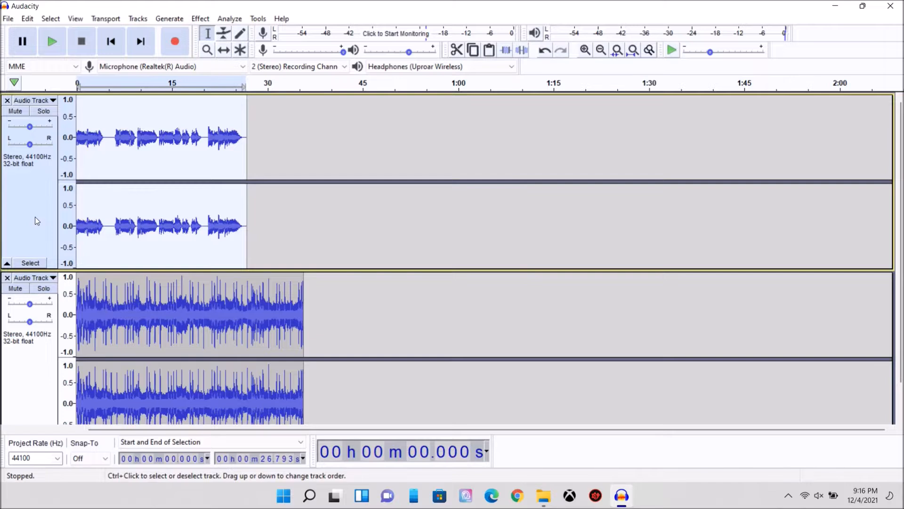
Solo the upper audio track, play a few seconds of it, and end the solo playback
{"action": "left_click", "coordinate": [45, 114]}
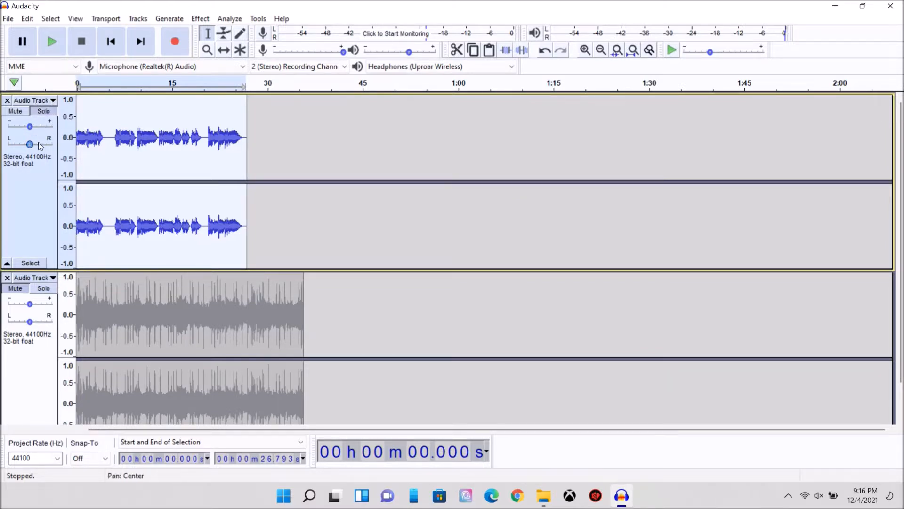
{"action": "left_click", "coordinate": [53, 42]}
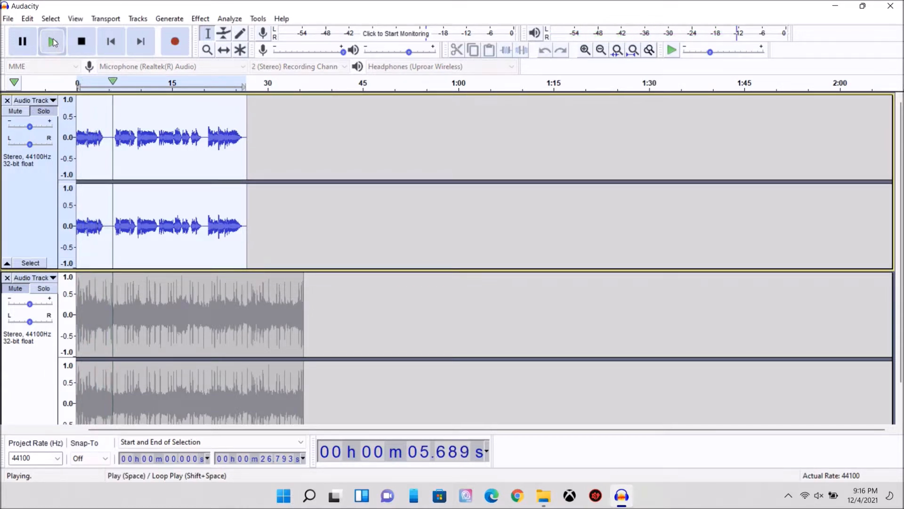
{"action": "left_click", "coordinate": [81, 43]}
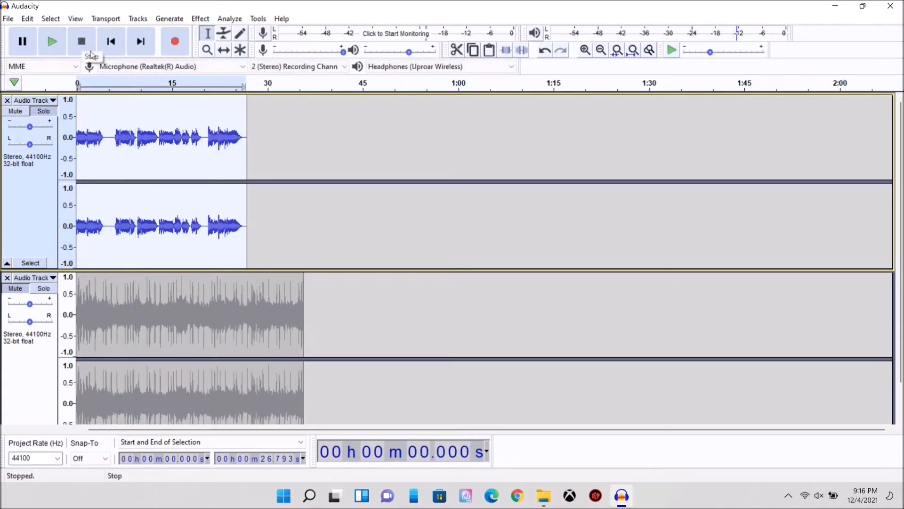
{"action": "left_click", "coordinate": [47, 114]}
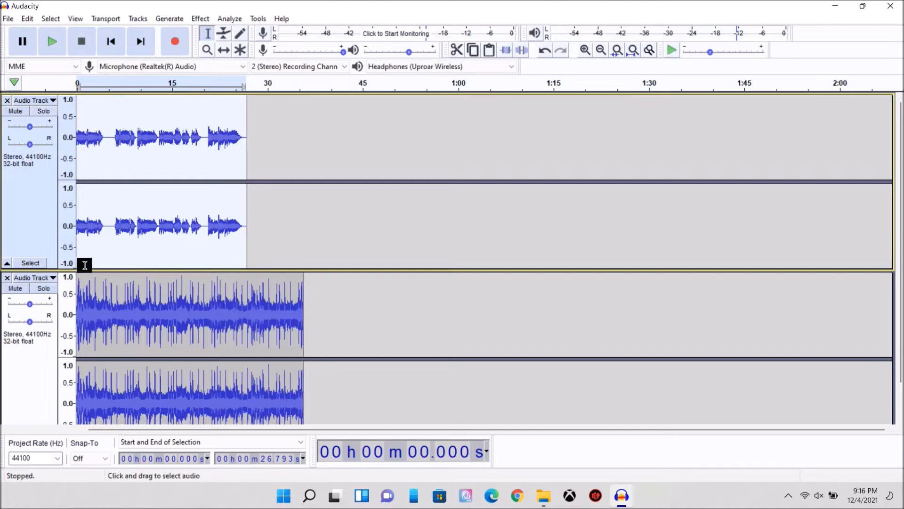
Listen to the lower audio track on its own, and play both tracks together without solo
{"action": "left_click", "coordinate": [47, 291]}
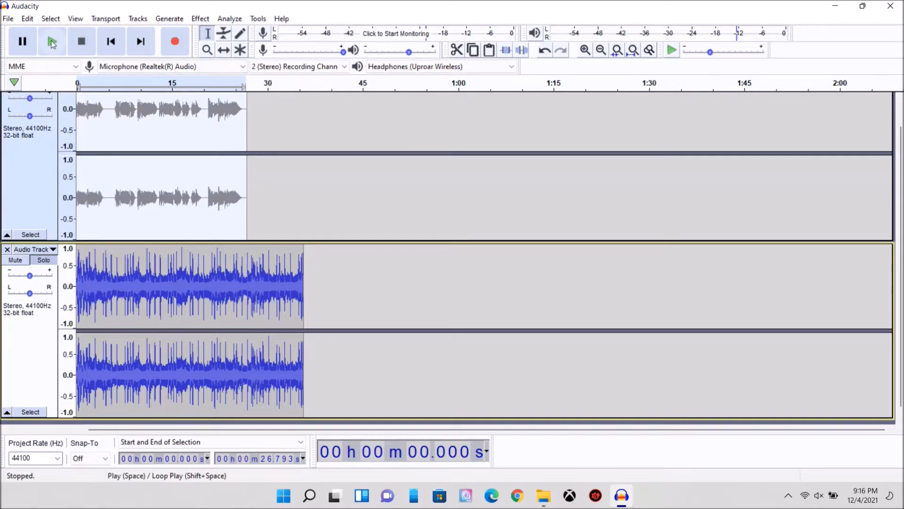
{"action": "left_click", "coordinate": [52, 42]}
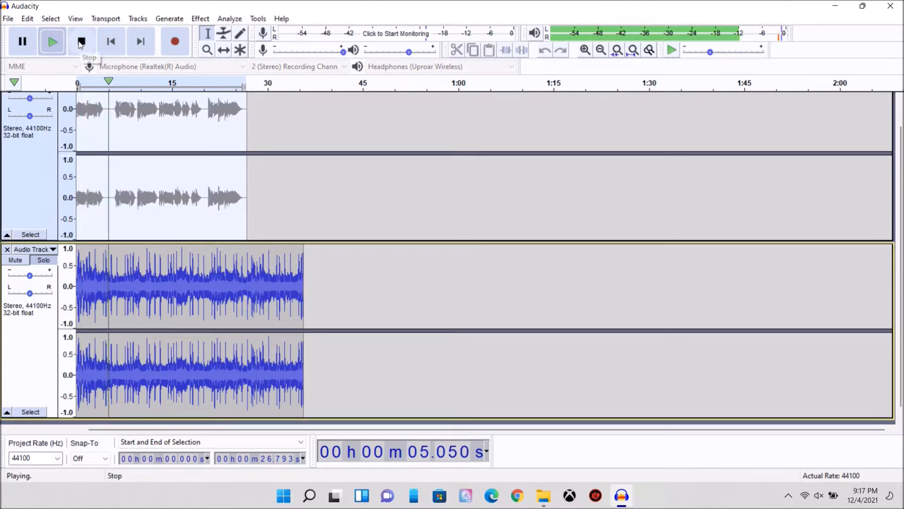
{"action": "left_click", "coordinate": [81, 42]}
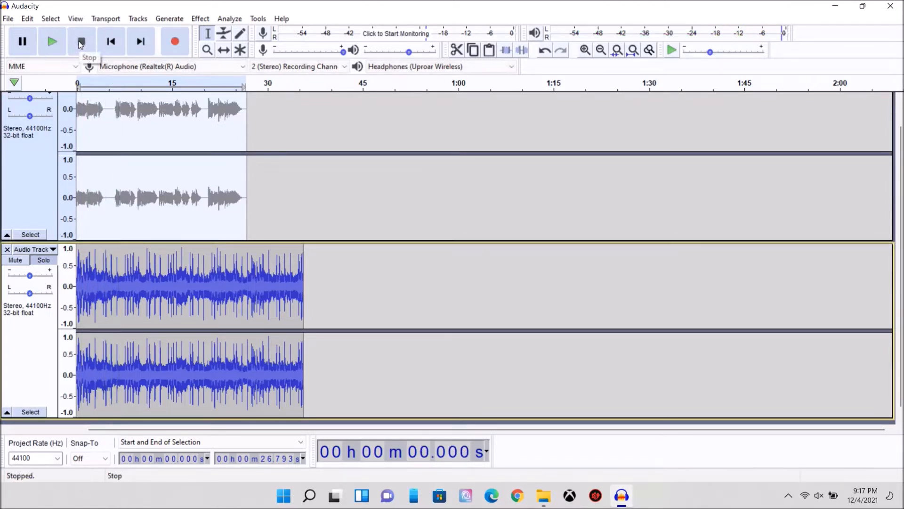
{"action": "left_click", "coordinate": [47, 264]}
{"action": "scroll", "coordinate": [329, 246], "scroll_direction": "up", "scroll_amount": 1}
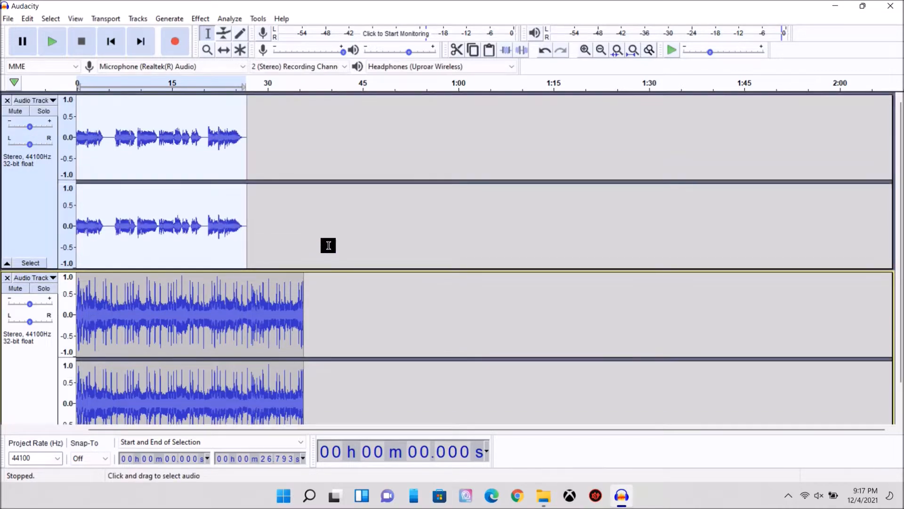
{"action": "left_click", "coordinate": [61, 45]}
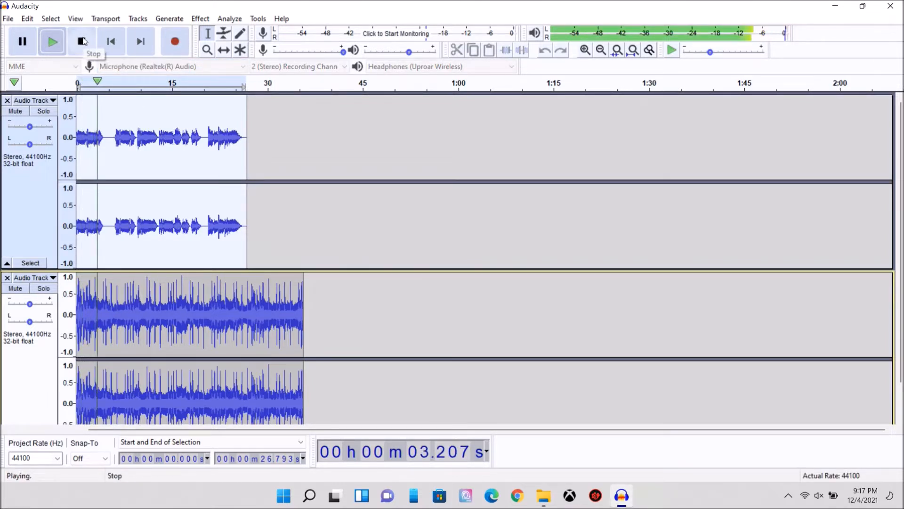
{"action": "left_click", "coordinate": [82, 42]}
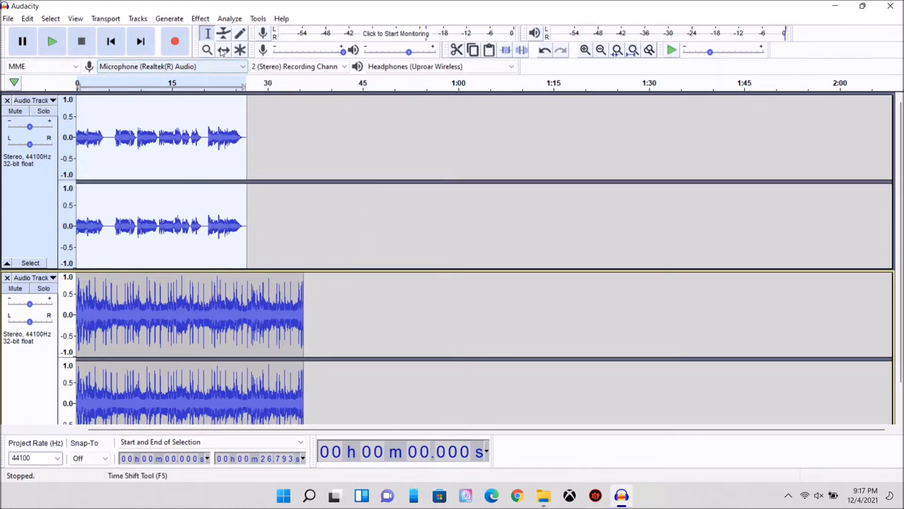
Time-shift the upper track's clip so it starts at about 3.1 s, and check it by playing both tracks
{"action": "left_click", "coordinate": [206, 50]}
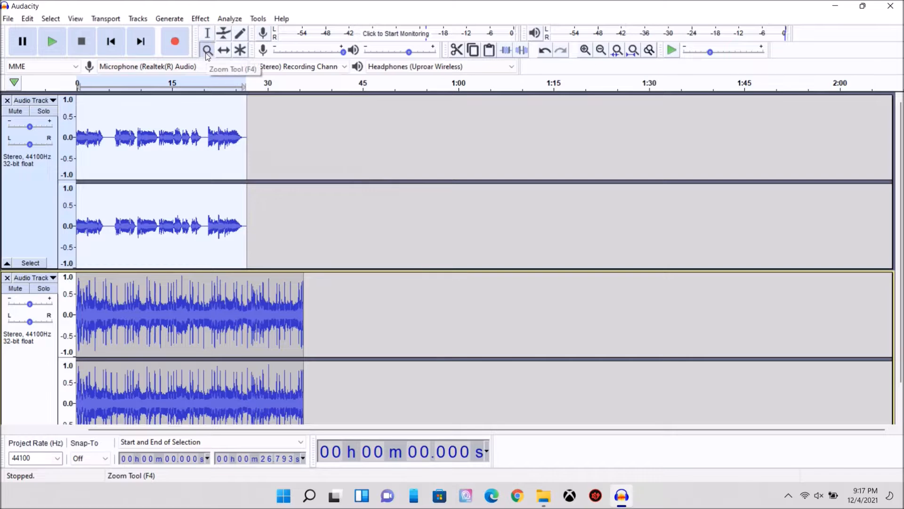
{"action": "left_click", "coordinate": [178, 164]}
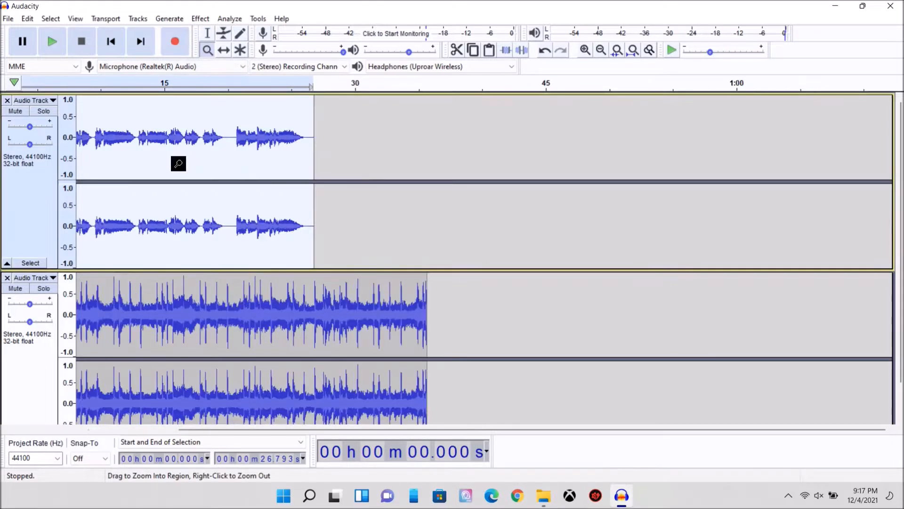
{"action": "left_click", "coordinate": [178, 163]}
{"action": "left_click", "coordinate": [178, 163]}
{"action": "left_click", "coordinate": [178, 164]}
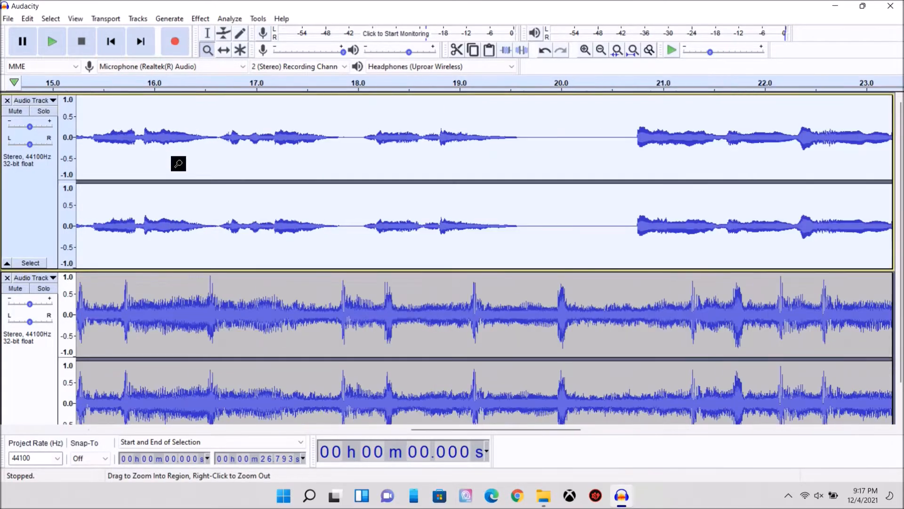
{"action": "left_click", "coordinate": [178, 164]}
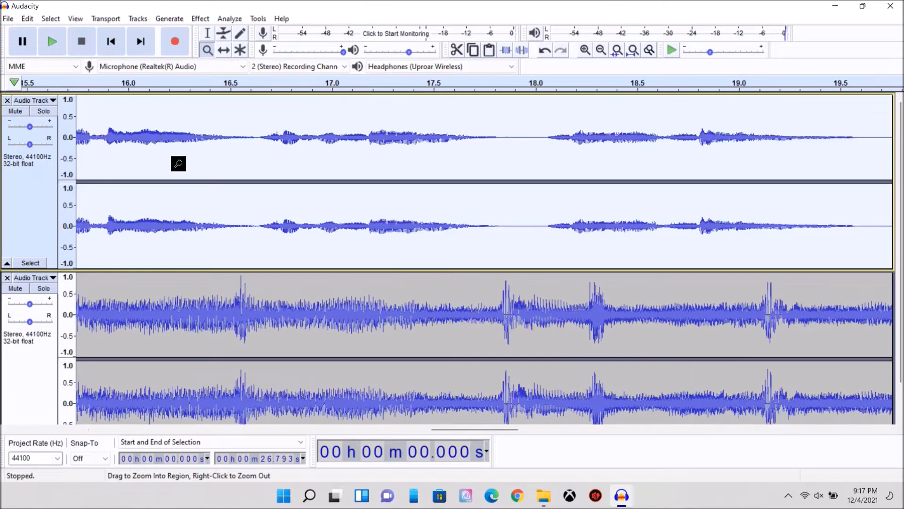
{"action": "right_click", "coordinate": [178, 163]}
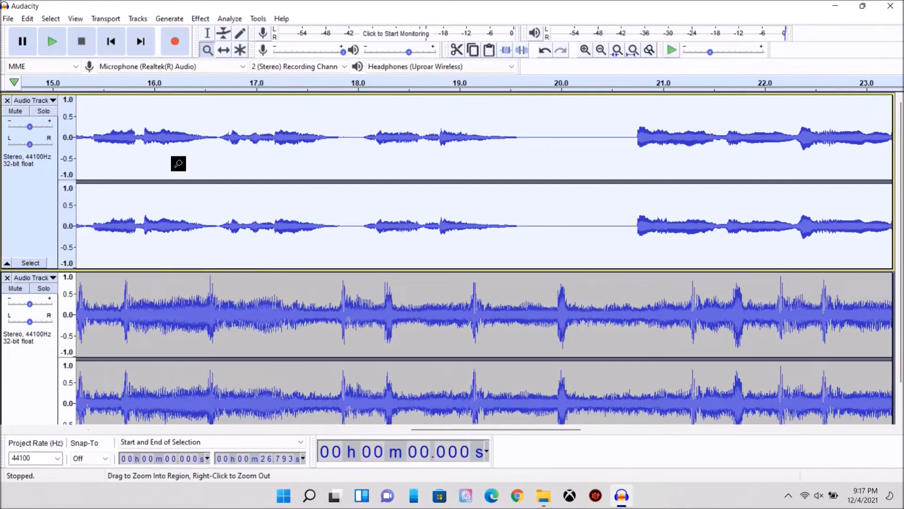
{"action": "left_click", "coordinate": [224, 51]}
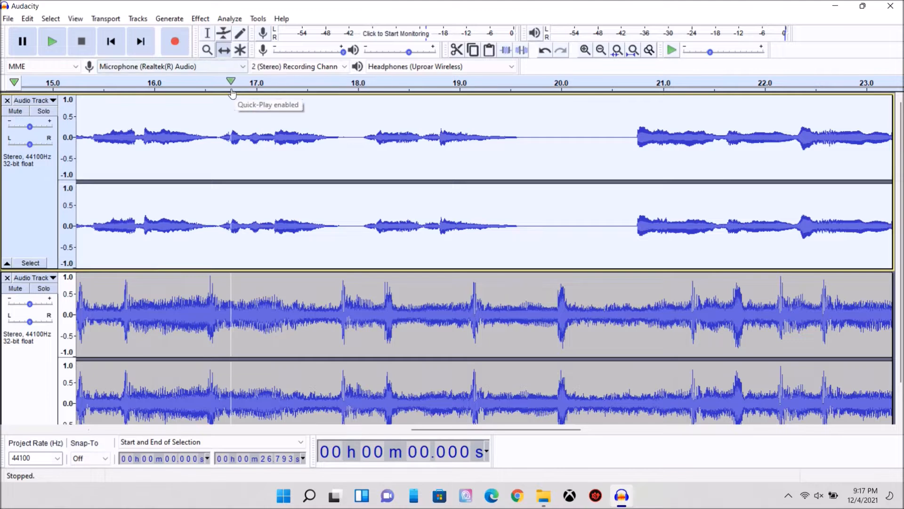
{"action": "left_click_drag", "start_coordinate": [225, 115], "coordinate": [542, 127]}
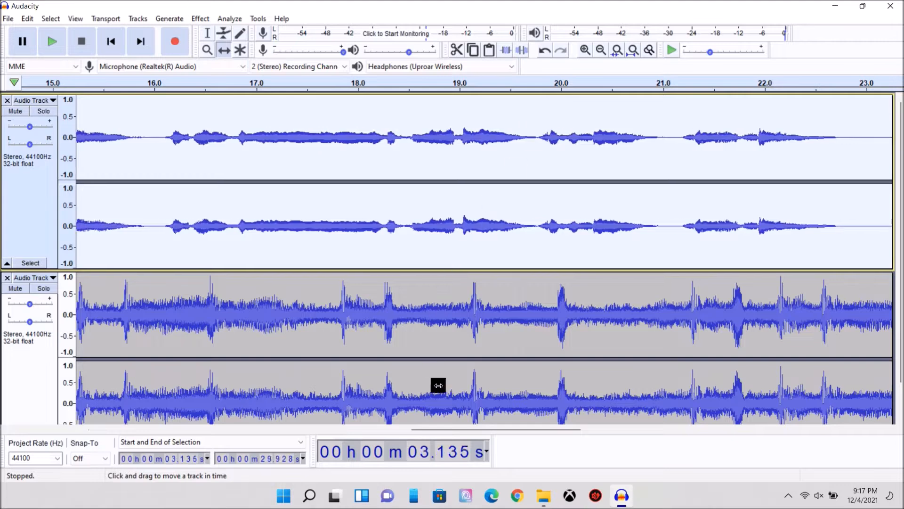
{"action": "left_click_drag", "start_coordinate": [533, 432], "coordinate": [197, 436]}
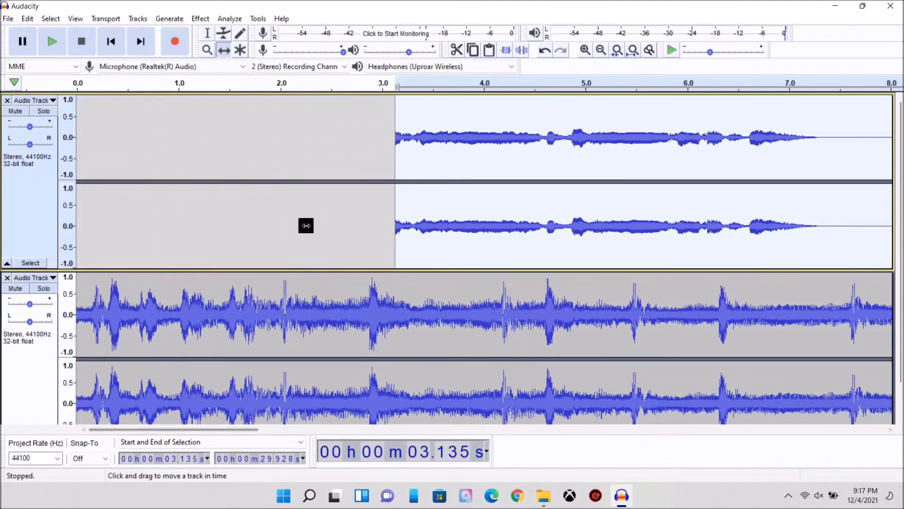
{"action": "left_click", "coordinate": [50, 40]}
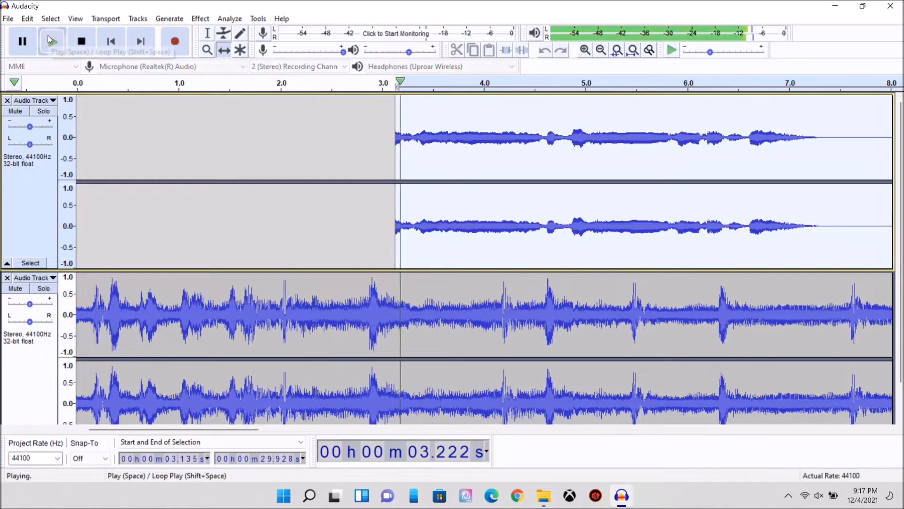
{"action": "left_click", "coordinate": [83, 41]}
Move the upper track's clip earlier so it starts at about 2.04 s, and play it against the lower track
{"action": "left_click_drag", "start_coordinate": [454, 104], "coordinate": [343, 114]}
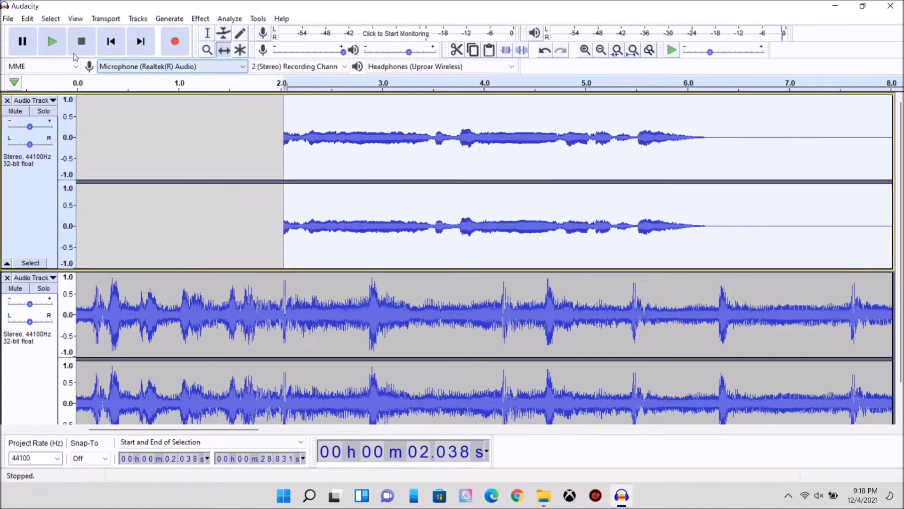
{"action": "left_click", "coordinate": [52, 41]}
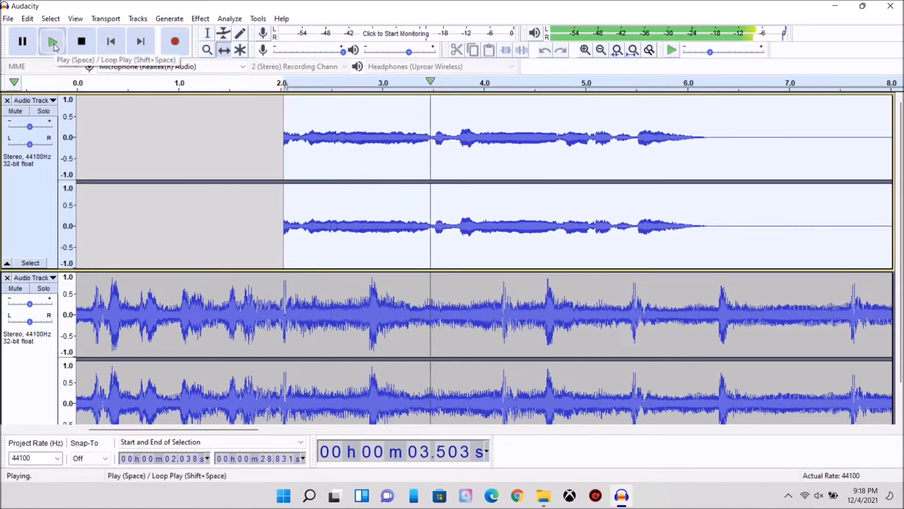
{"action": "left_click", "coordinate": [85, 44]}
Nudge the upper track's clip to start at about 1.86 s, and play both tracks to check the timing
{"action": "left_click_drag", "start_coordinate": [344, 112], "coordinate": [324, 111]}
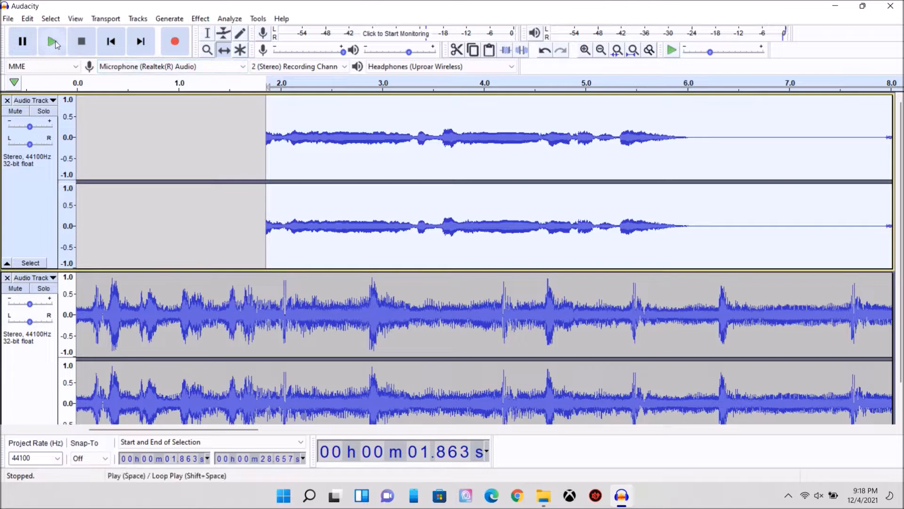
{"action": "left_click", "coordinate": [56, 44]}
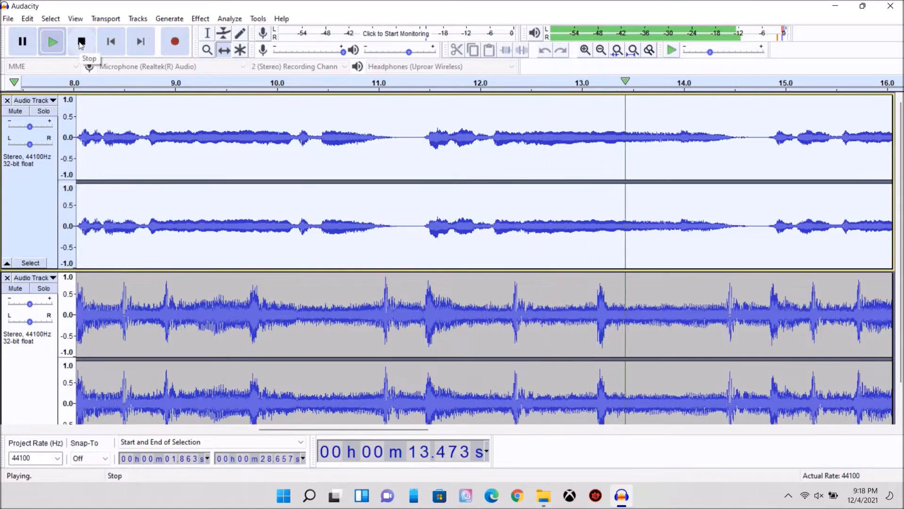
{"action": "left_click", "coordinate": [81, 42]}
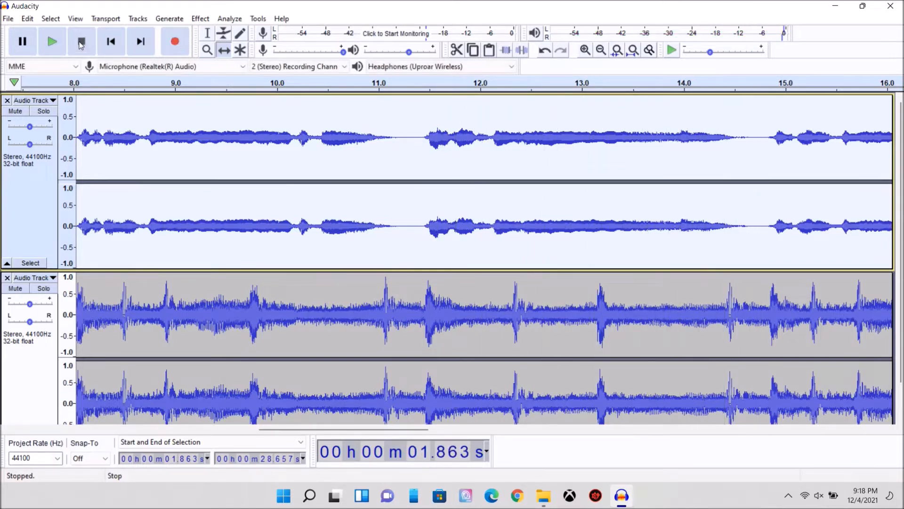
Return to the Selection tool and duplicate the selected audio of the upper track onto a new track
{"action": "left_click", "coordinate": [215, 57]}
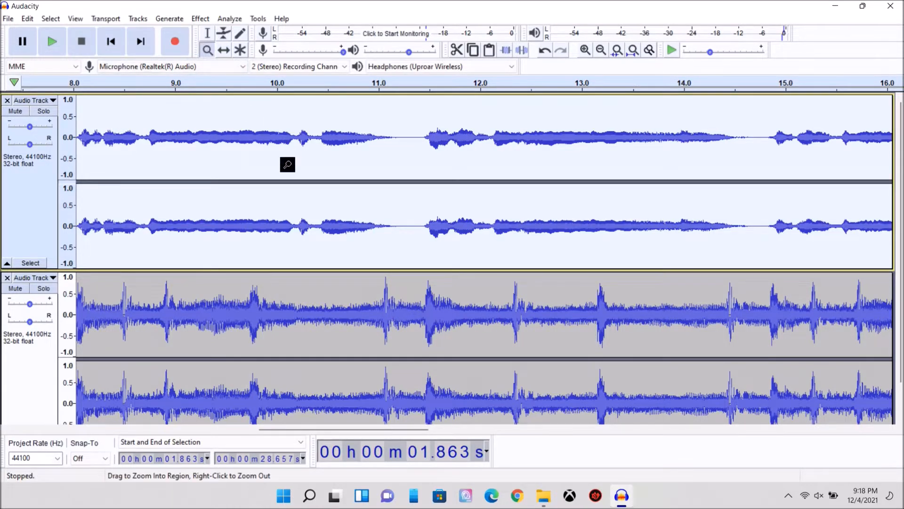
{"action": "right_click", "coordinate": [287, 166]}
{"action": "right_click", "coordinate": [287, 166]}
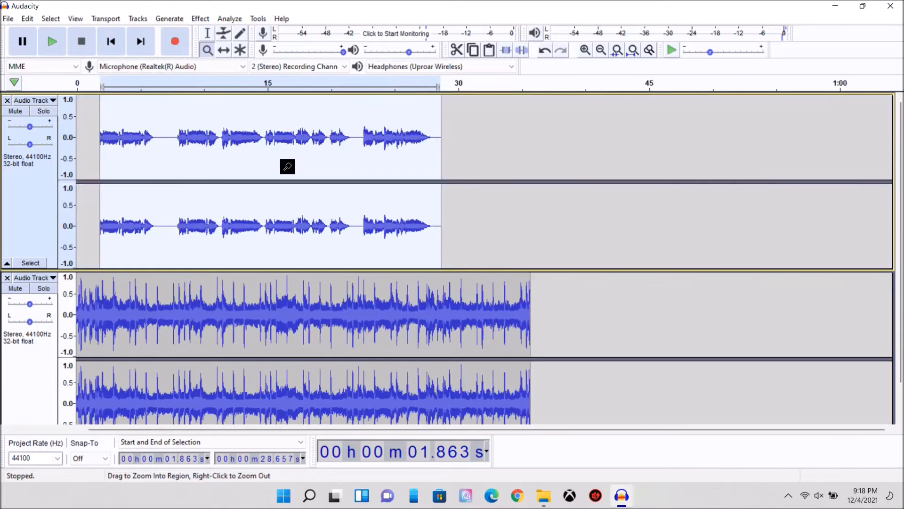
{"action": "right_click", "coordinate": [288, 166]}
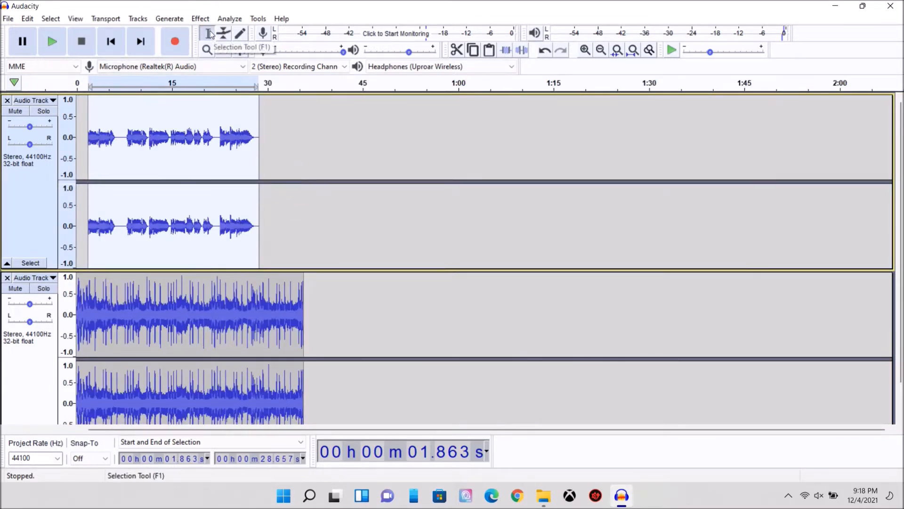
{"action": "left_click", "coordinate": [210, 34]}
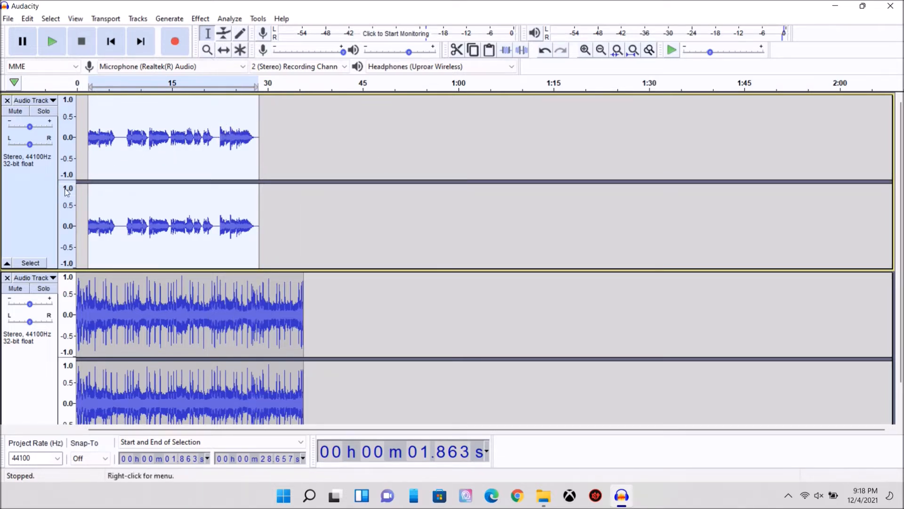
{"action": "left_click", "coordinate": [28, 18]}
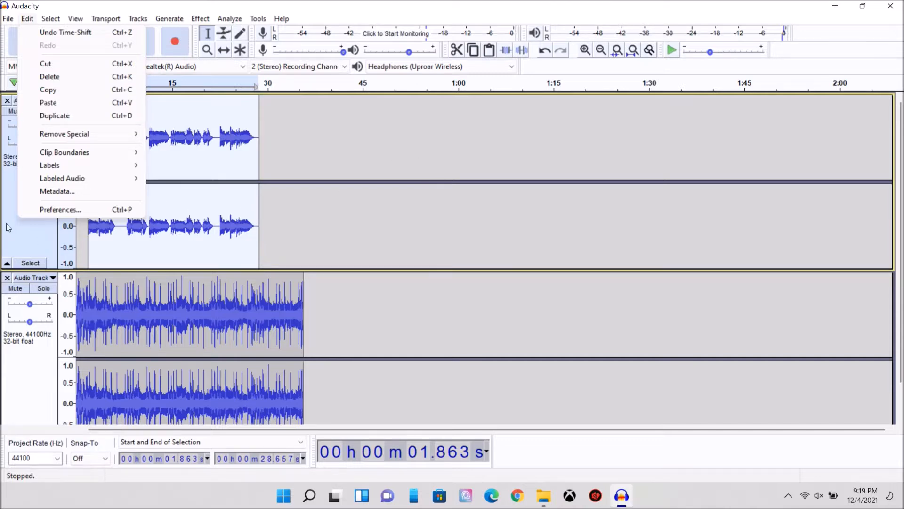
{"action": "left_click", "coordinate": [25, 229]}
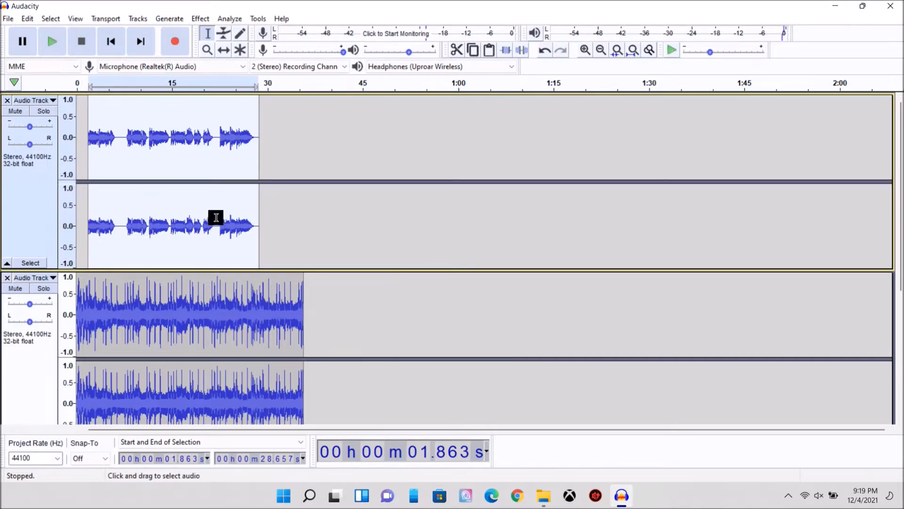
Change the pitch of the newly duplicated track by -0.25 semitones, previewing the result before applying it
{"action": "scroll", "coordinate": [327, 218], "scroll_direction": "down", "scroll_amount": 6}
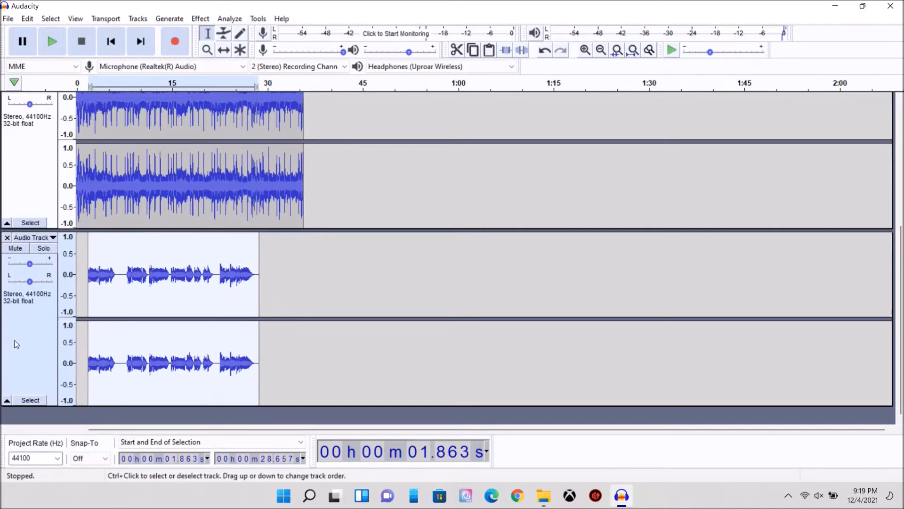
{"action": "left_click", "coordinate": [41, 347]}
{"action": "scroll", "coordinate": [264, 163], "scroll_direction": "up", "scroll_amount": 2}
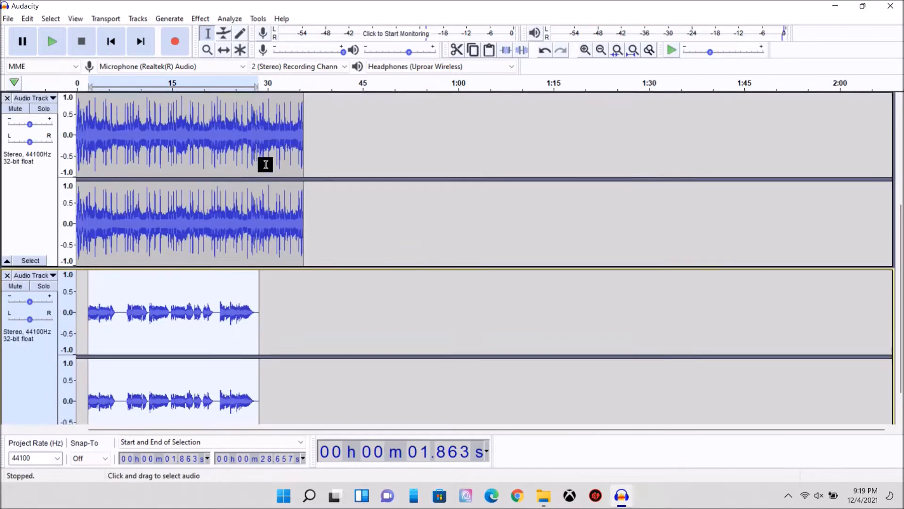
{"action": "left_click", "coordinate": [200, 19]}
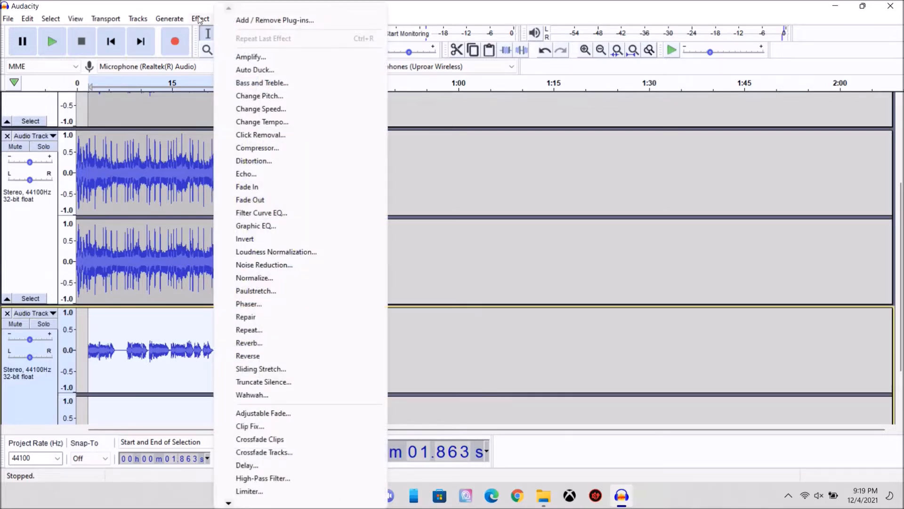
{"action": "left_click", "coordinate": [253, 96]}
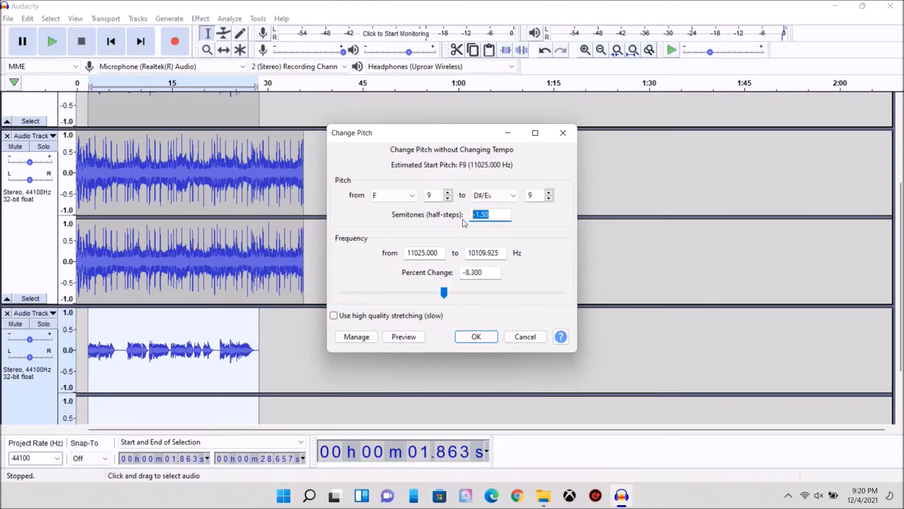
{"action": "key", "text": "BackSpace"}
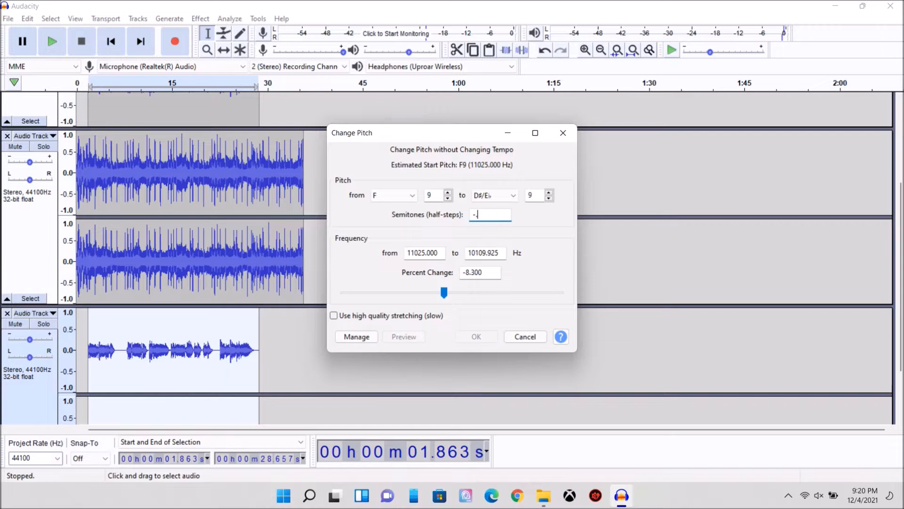
{"action": "type", "text": "-.25"}
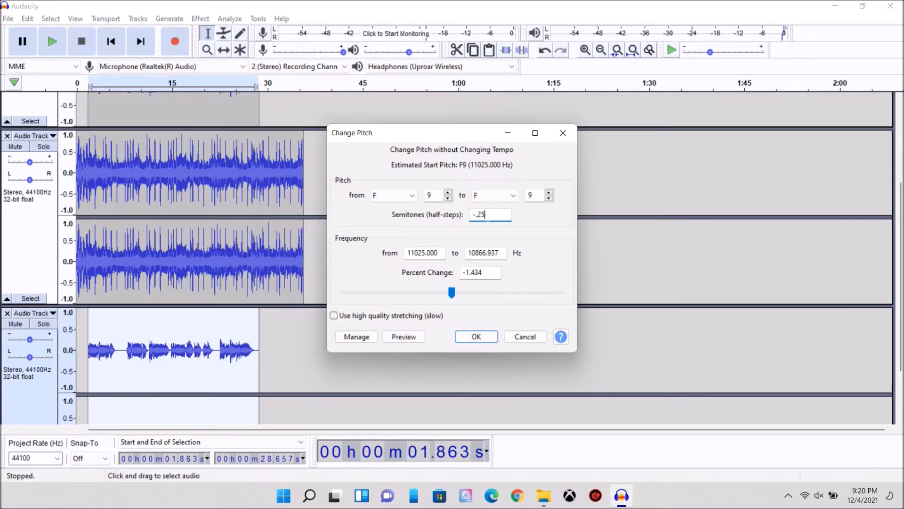
{"action": "left_click", "coordinate": [414, 338]}
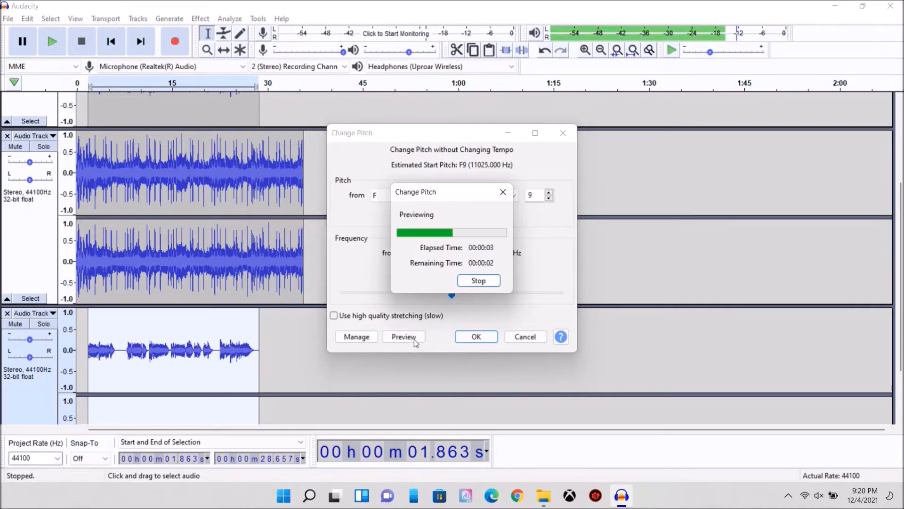
{"action": "left_click", "coordinate": [478, 281]}
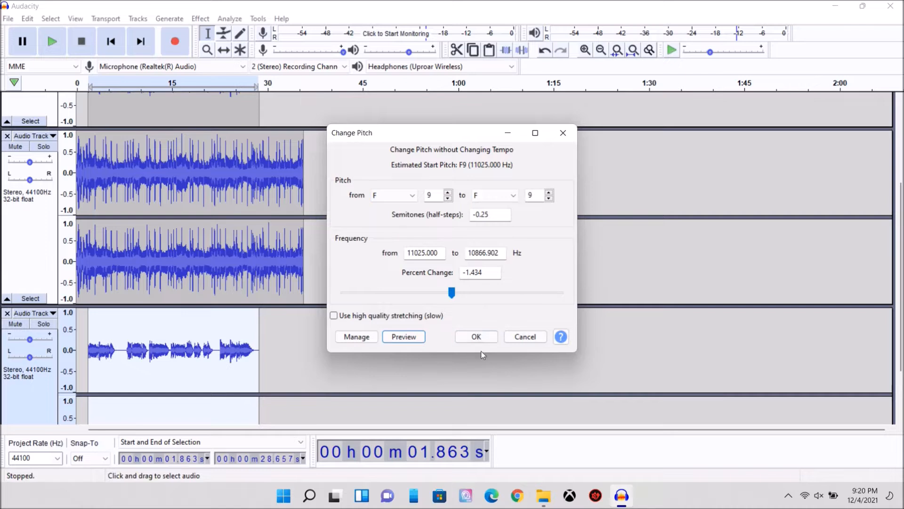
{"action": "left_click", "coordinate": [482, 338]}
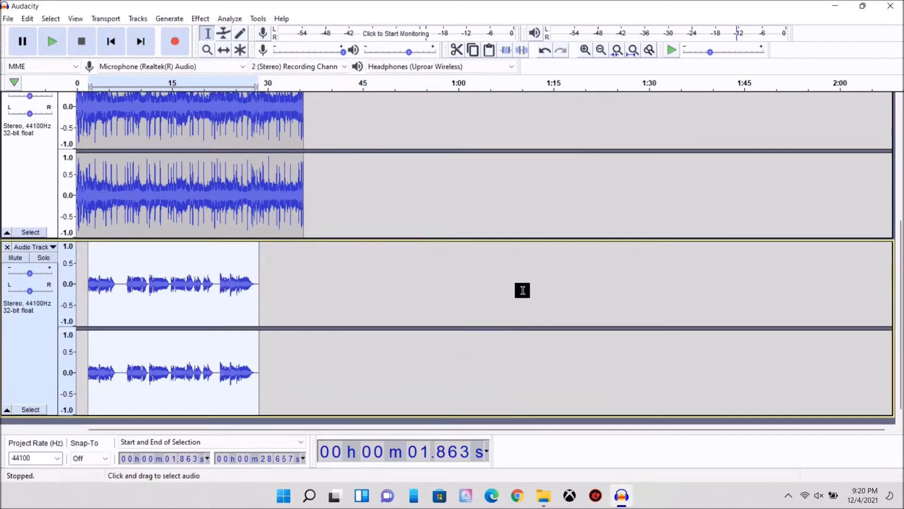
Select the original vocal track above the backing track and duplicate it onto a second new track
{"action": "scroll", "coordinate": [476, 289], "scroll_direction": "up", "scroll_amount": 5}
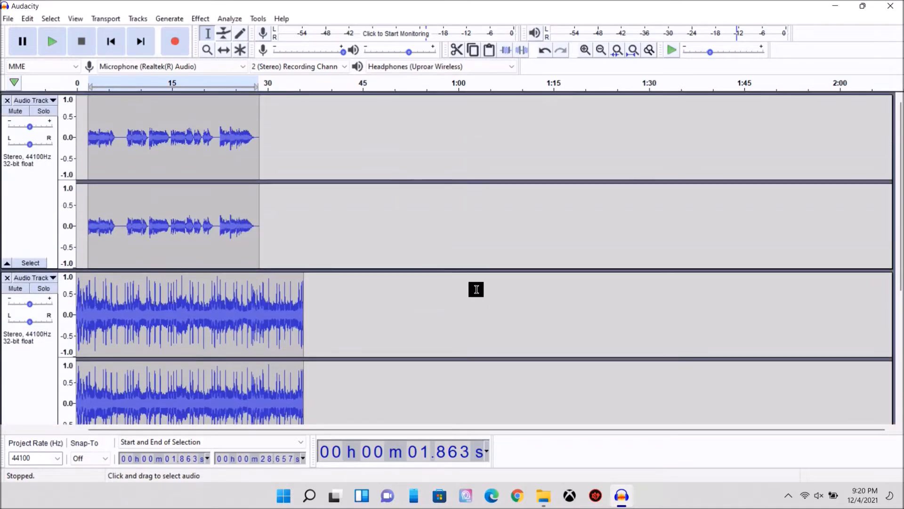
{"action": "left_click", "coordinate": [34, 203]}
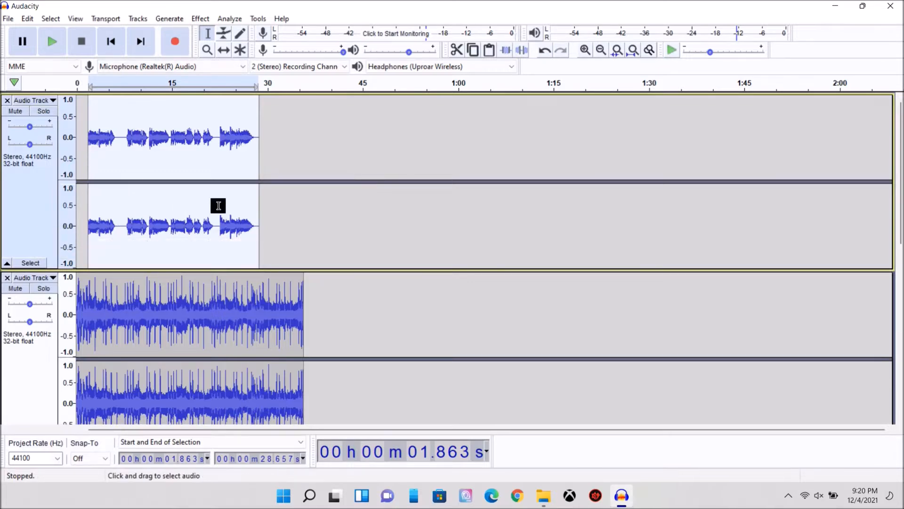
{"action": "scroll", "coordinate": [276, 206], "scroll_direction": "down", "scroll_amount": 7}
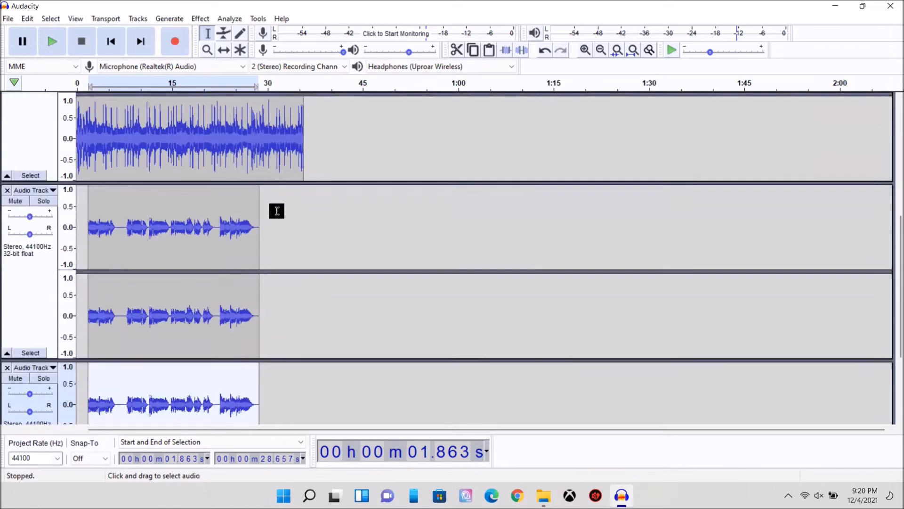
Raise the pitch of the second duplicate by 0.25 semitones, previewing the result before applying it
{"action": "scroll", "coordinate": [277, 211], "scroll_direction": "down", "scroll_amount": 2}
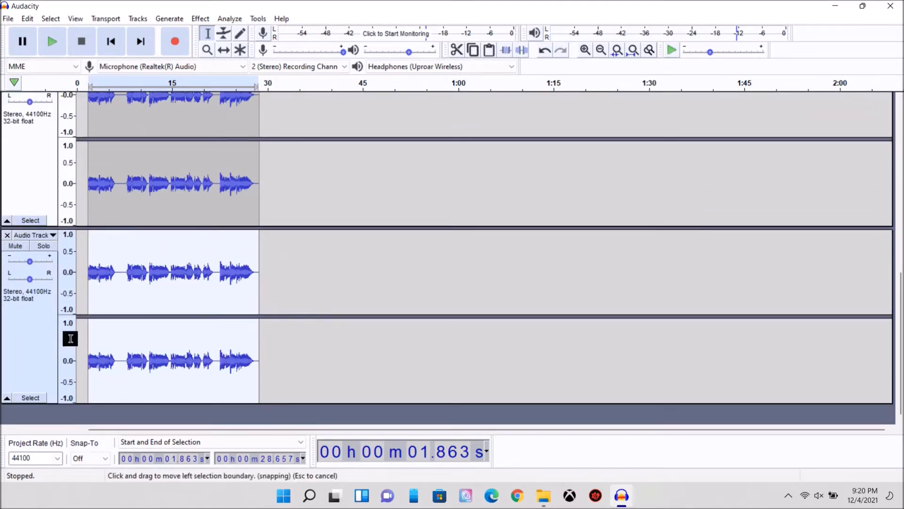
{"action": "left_click", "coordinate": [4, 346]}
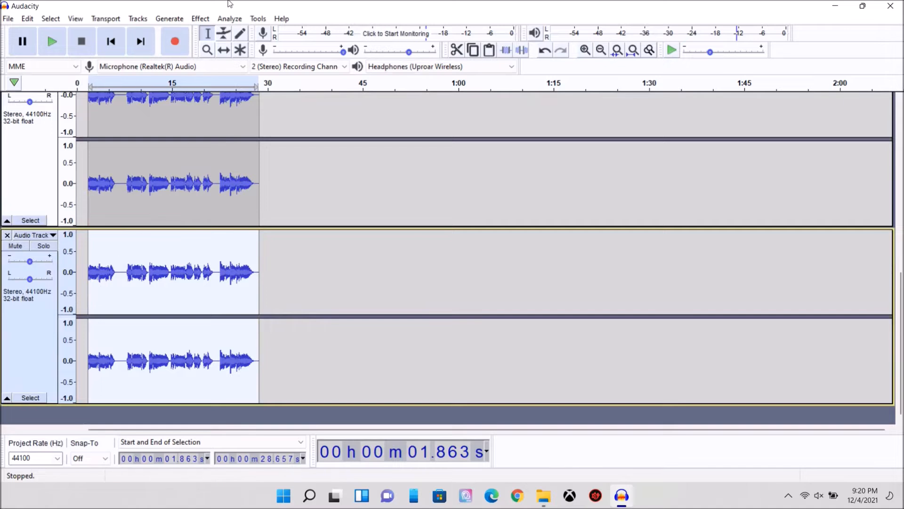
{"action": "left_click", "coordinate": [203, 20]}
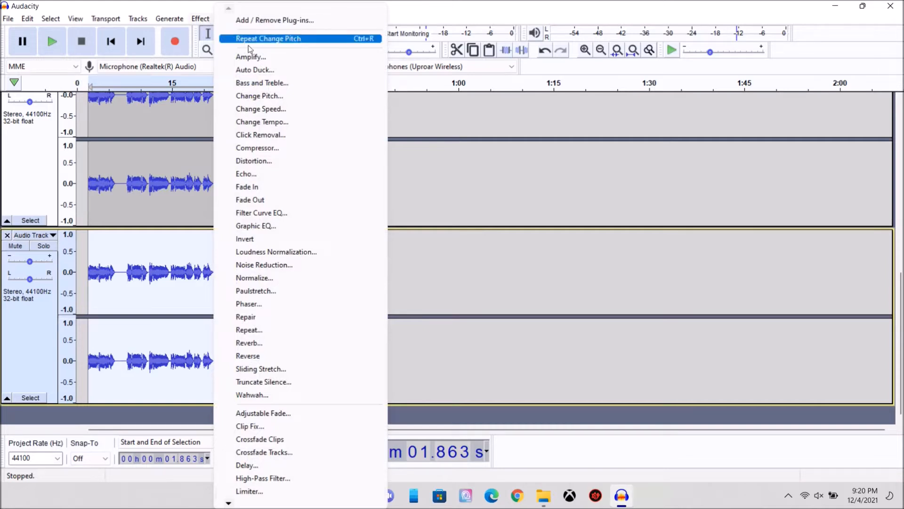
{"action": "left_click", "coordinate": [271, 97]}
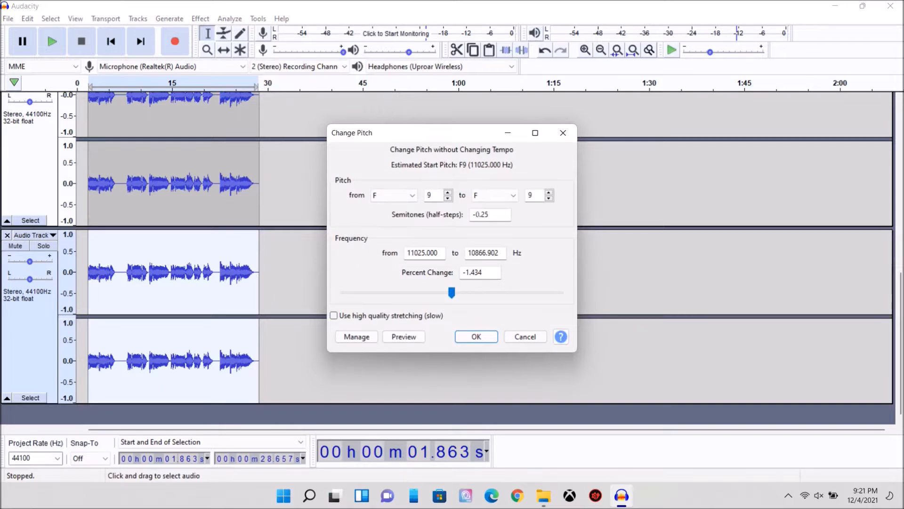
{"action": "left_click_drag", "start_coordinate": [475, 214], "coordinate": [474, 227]}
{"action": "key", "text": "BackSpace"}
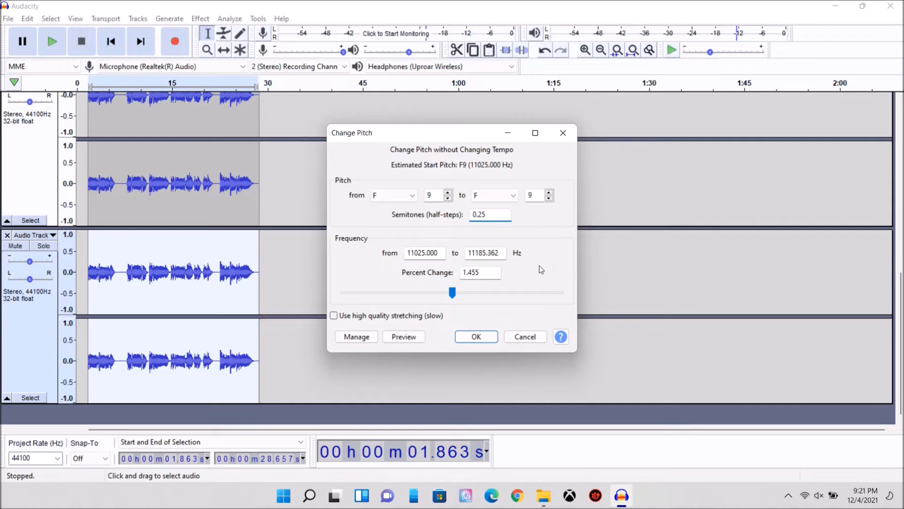
{"action": "left_click", "coordinate": [414, 338]}
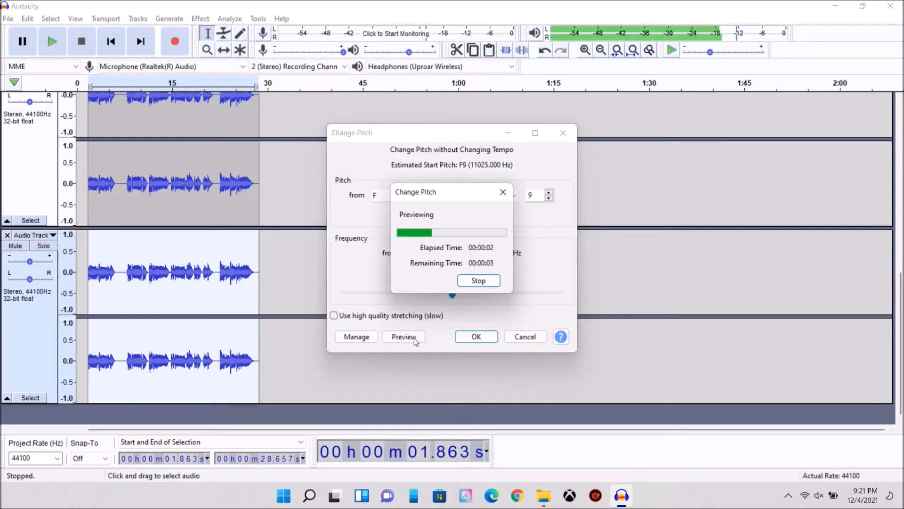
{"action": "left_click", "coordinate": [478, 282]}
{"action": "left_click", "coordinate": [477, 337]}
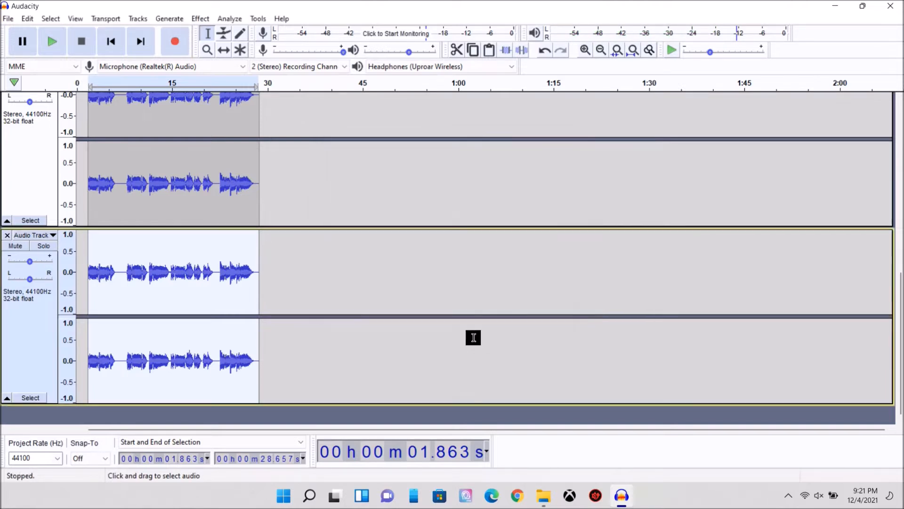
Mute the backing track and play the original vocal together with its two duplicates from the start
{"action": "scroll", "coordinate": [342, 298], "scroll_direction": "up", "scroll_amount": 6}
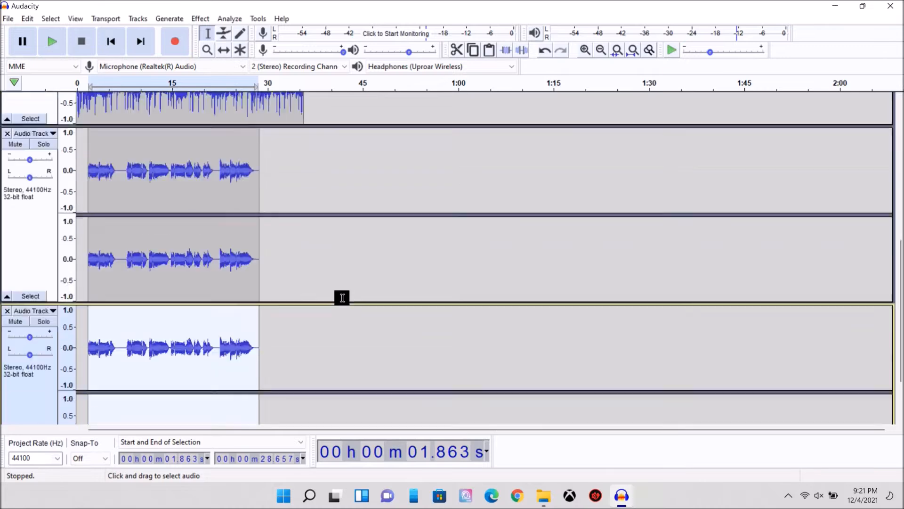
{"action": "scroll", "coordinate": [112, 217], "scroll_direction": "up", "scroll_amount": 2}
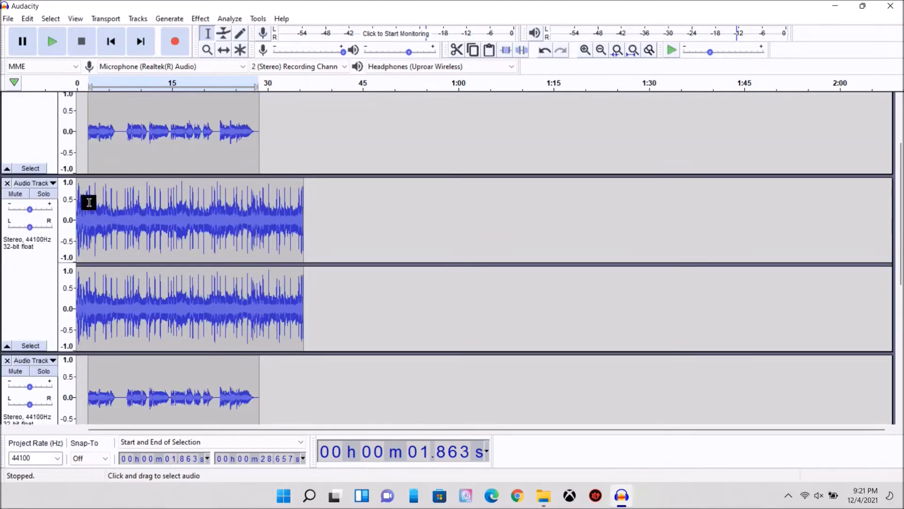
{"action": "left_click", "coordinate": [14, 197]}
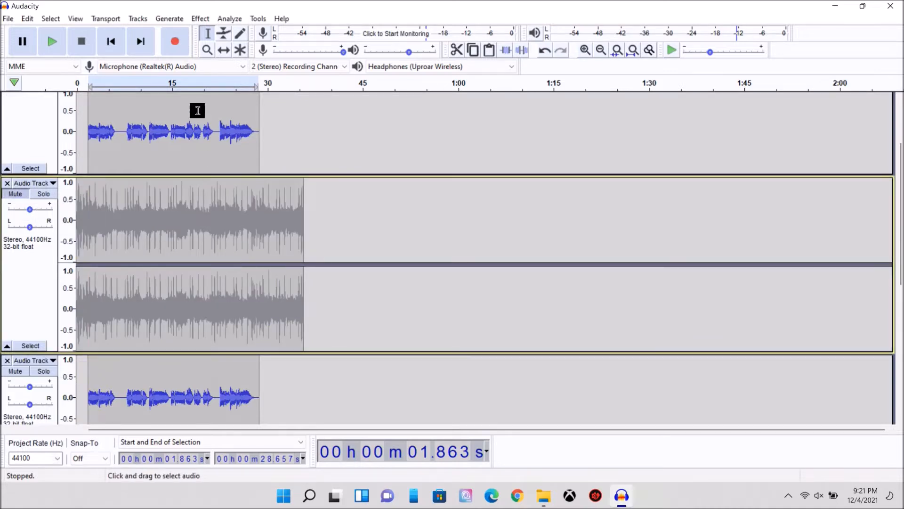
{"action": "left_click", "coordinate": [116, 38]}
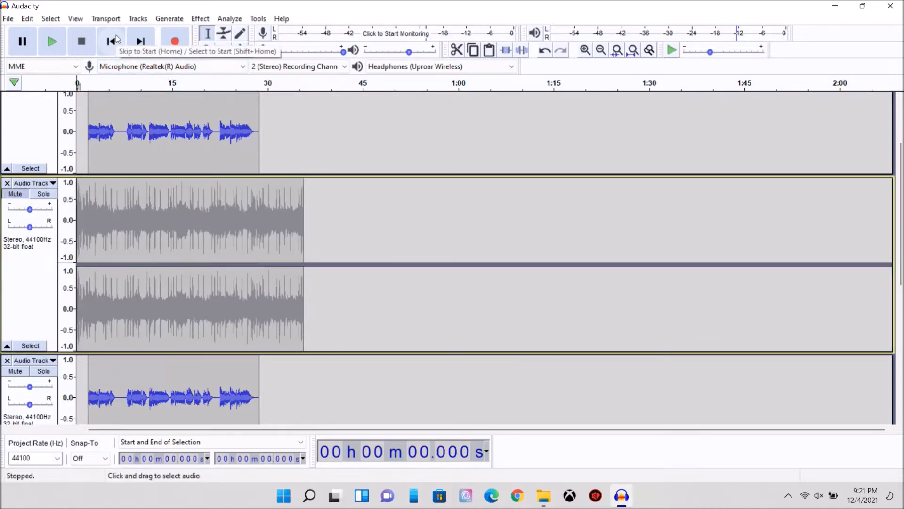
{"action": "left_click", "coordinate": [53, 41]}
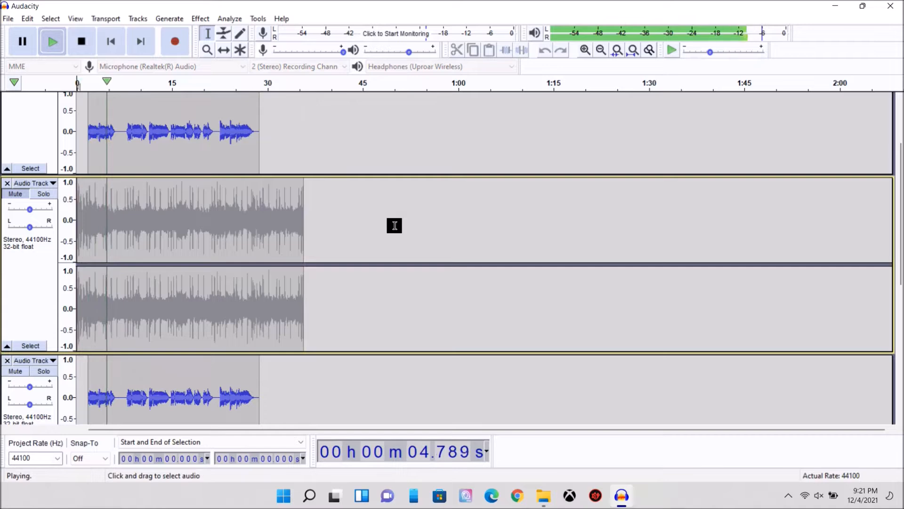
{"action": "left_click", "coordinate": [82, 40]}
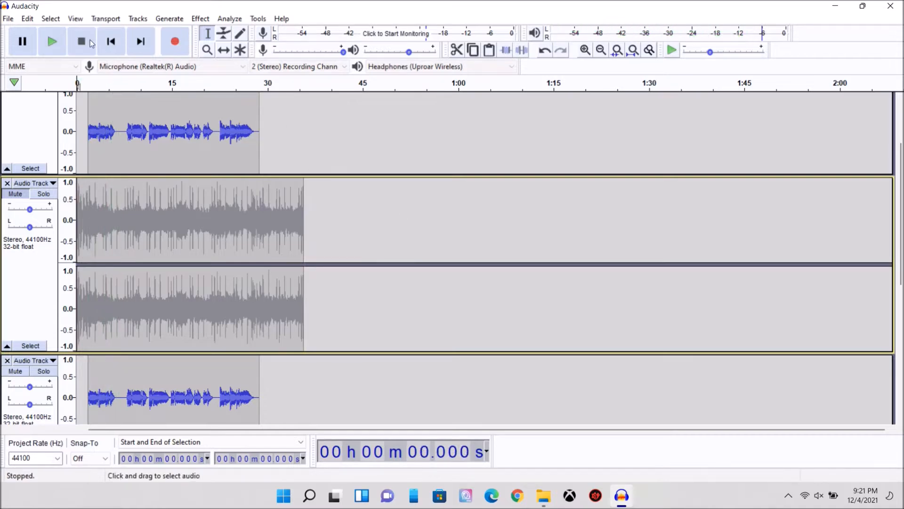
Lower the first duplicate's volume by amplifying it -3.2 dB with clipping disallowed
{"action": "scroll", "coordinate": [410, 186], "scroll_direction": "down", "scroll_amount": 5}
{"action": "scroll", "coordinate": [401, 195], "scroll_direction": "down", "scroll_amount": 1}
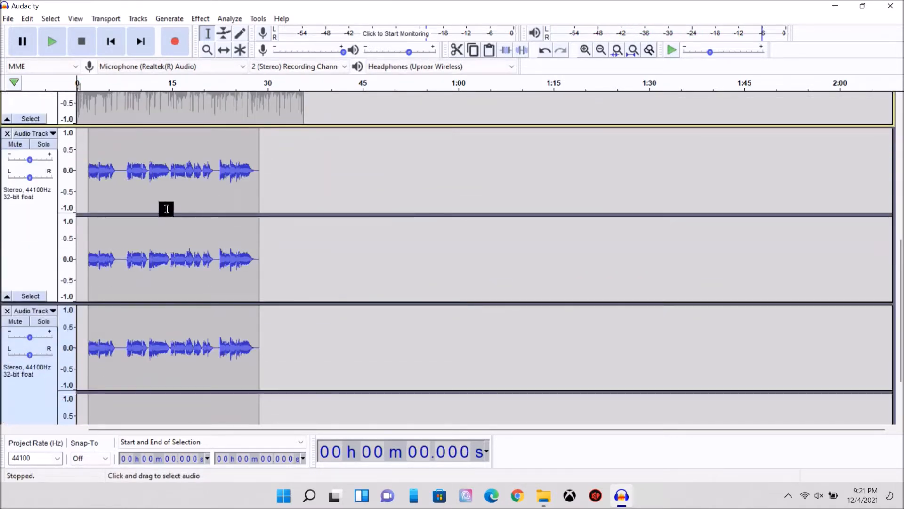
{"action": "left_click", "coordinate": [34, 235]}
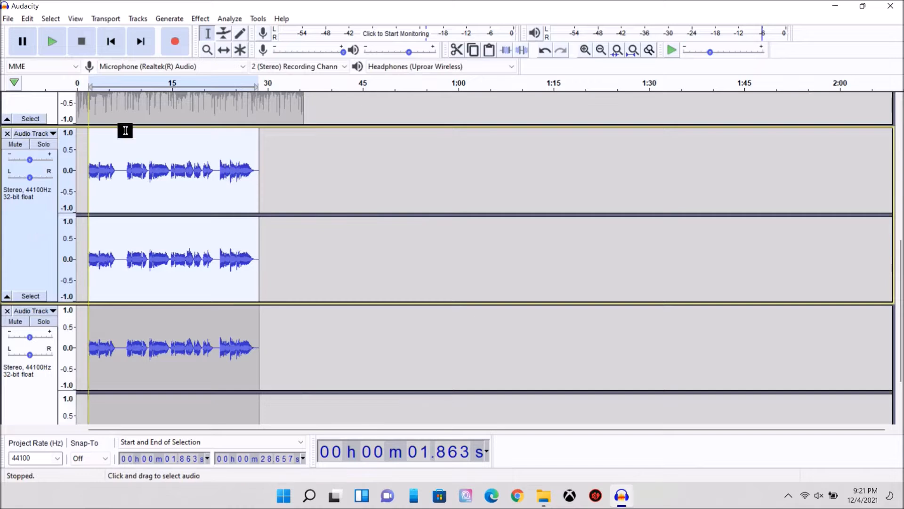
{"action": "left_click", "coordinate": [201, 19]}
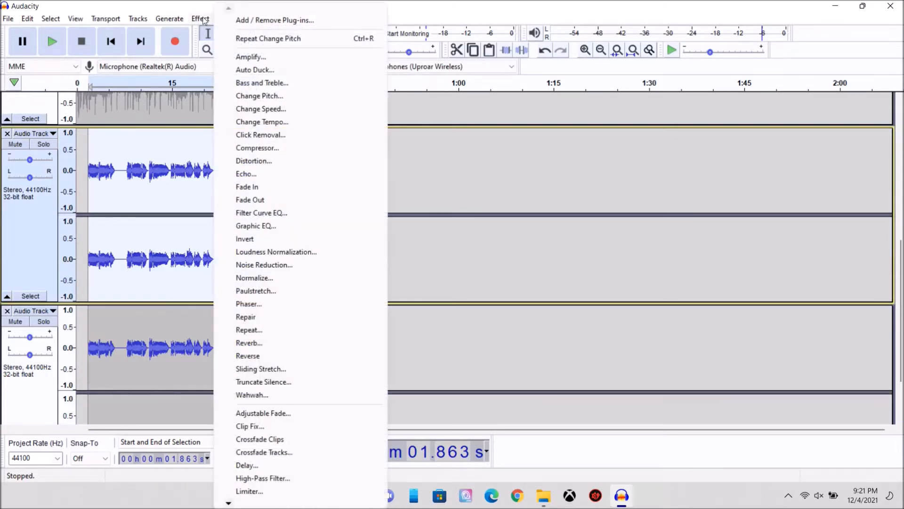
{"action": "left_click", "coordinate": [246, 57]}
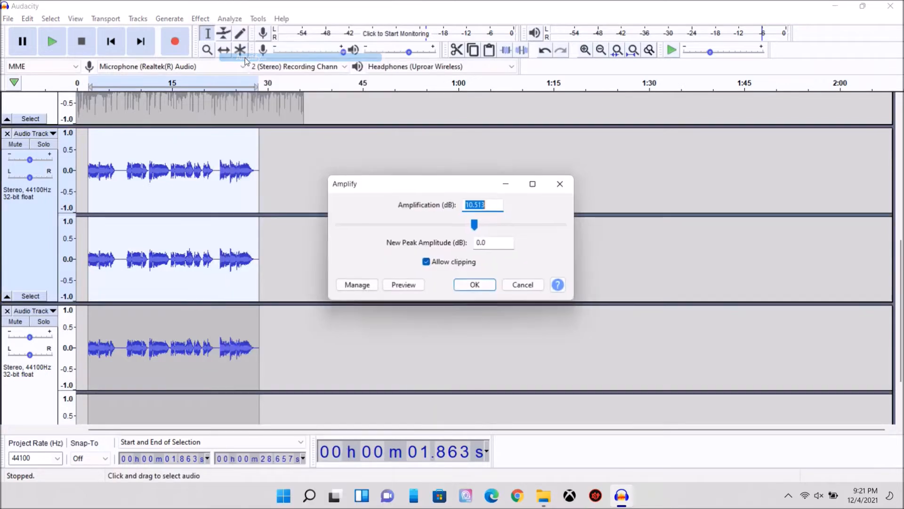
{"action": "left_click", "coordinate": [428, 263]}
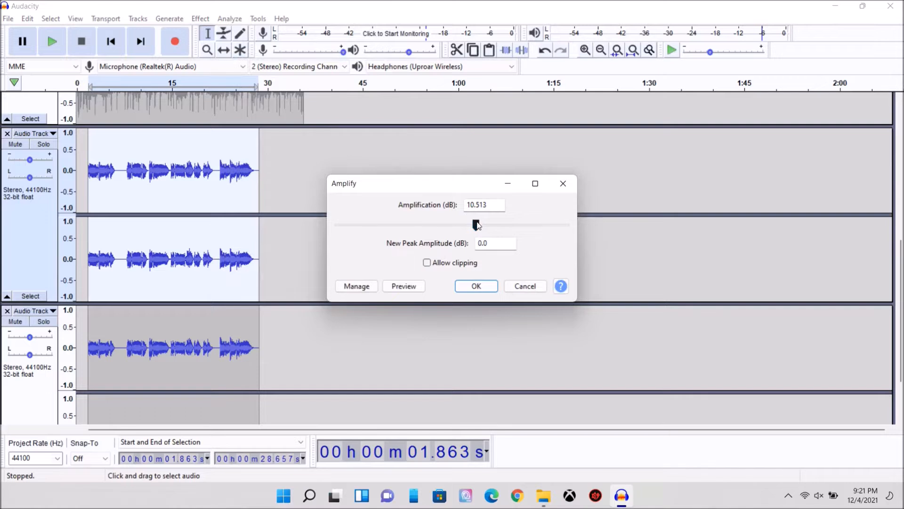
{"action": "left_click_drag", "start_coordinate": [477, 230], "coordinate": [448, 229]}
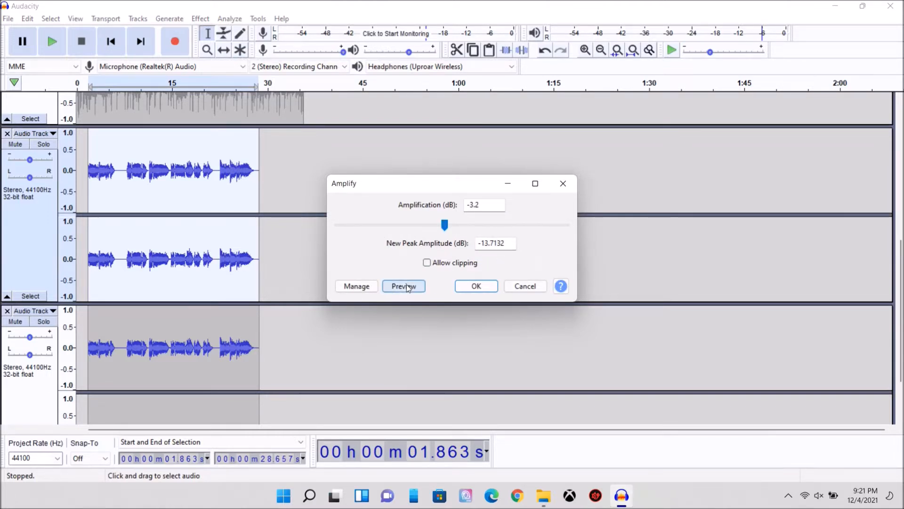
{"action": "left_click", "coordinate": [474, 286]}
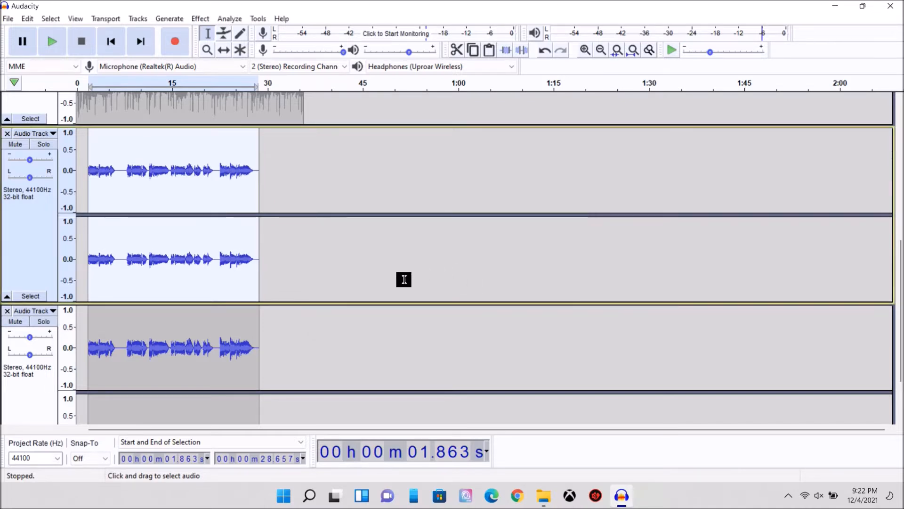
Lower the second duplicate's volume by amplifying the bottommost vocal track by -3.2 dB with clipping disallowed
{"action": "scroll", "coordinate": [165, 300], "scroll_direction": "down", "scroll_amount": 3}
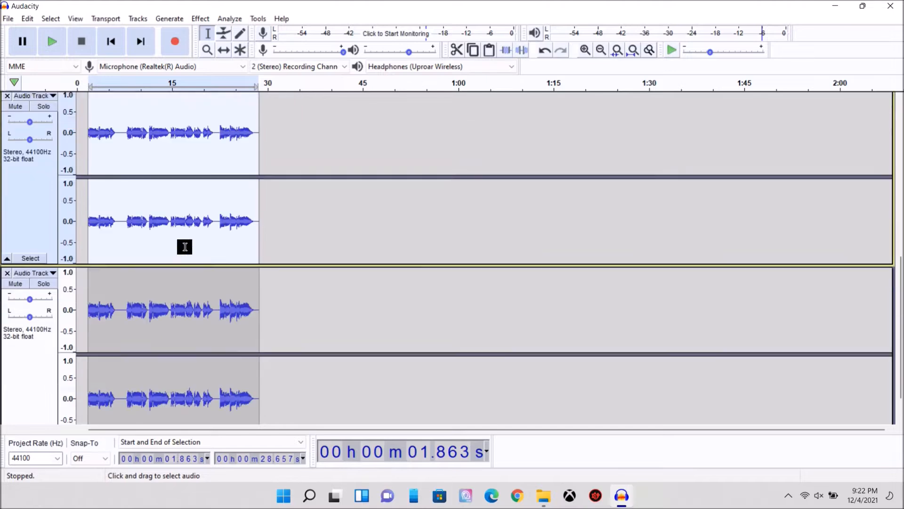
{"action": "left_click", "coordinate": [42, 326]}
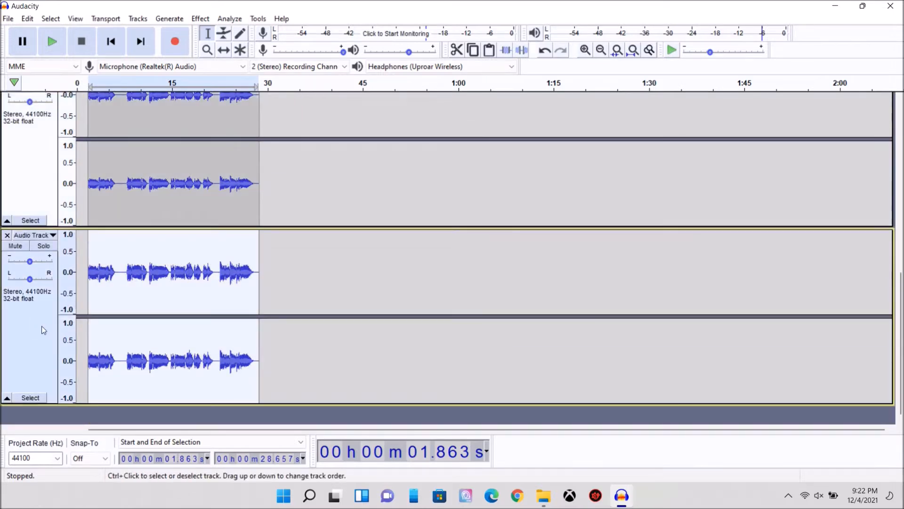
{"action": "left_click", "coordinate": [206, 19]}
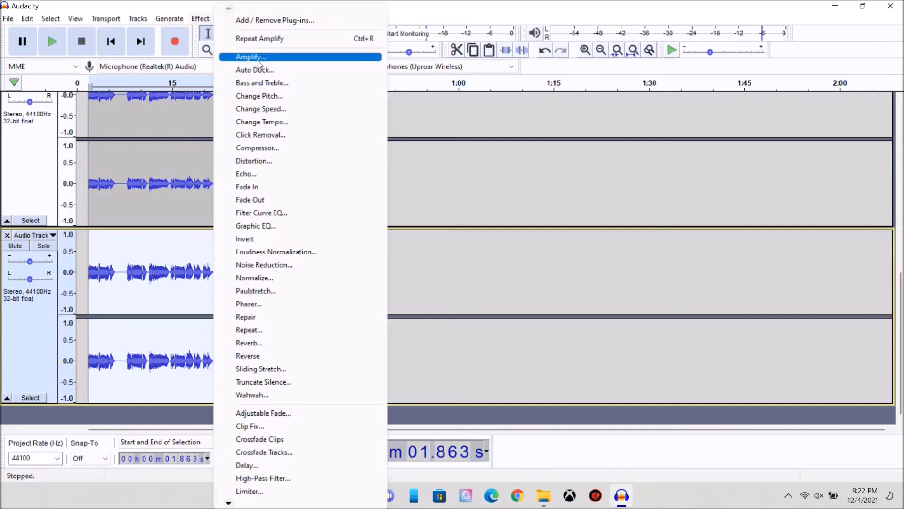
{"action": "left_click", "coordinate": [257, 57]}
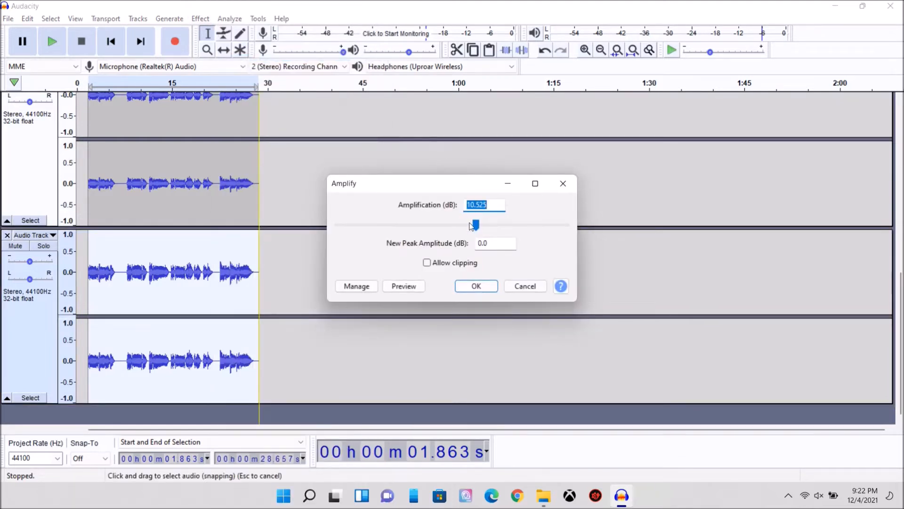
{"action": "left_click_drag", "start_coordinate": [472, 226], "coordinate": [446, 228]}
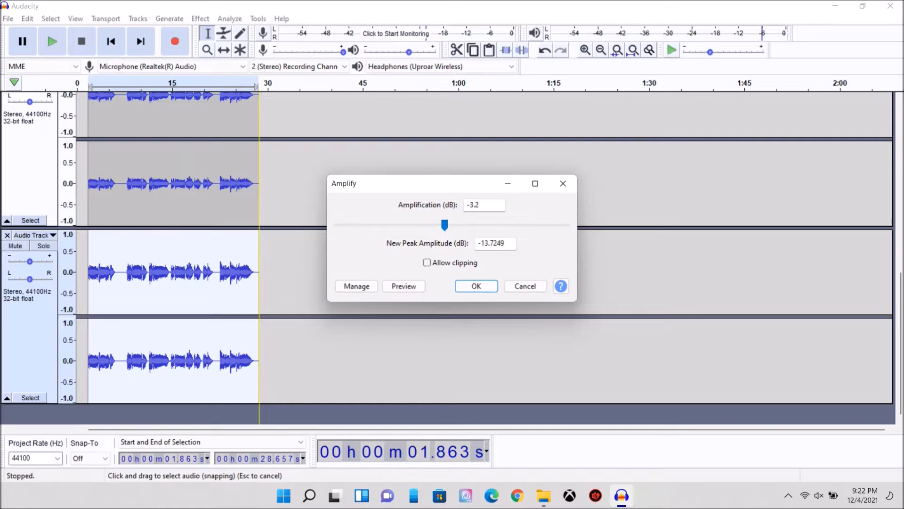
{"action": "left_click", "coordinate": [477, 286]}
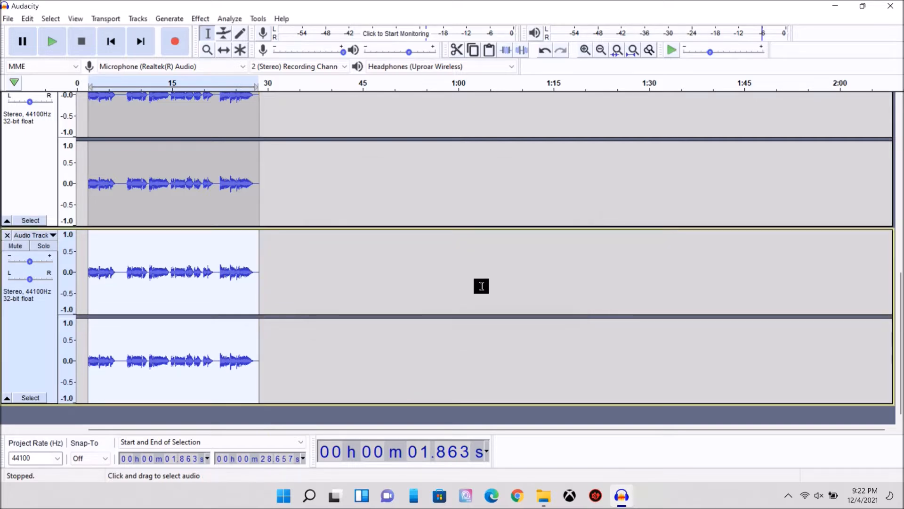
Play the original vocal with both quieter duplicates while the backing track is muted, and stop playback after a few seconds
{"action": "scroll", "coordinate": [368, 291], "scroll_direction": "up", "scroll_amount": 2}
{"action": "scroll", "coordinate": [368, 292], "scroll_direction": "up", "scroll_amount": 5}
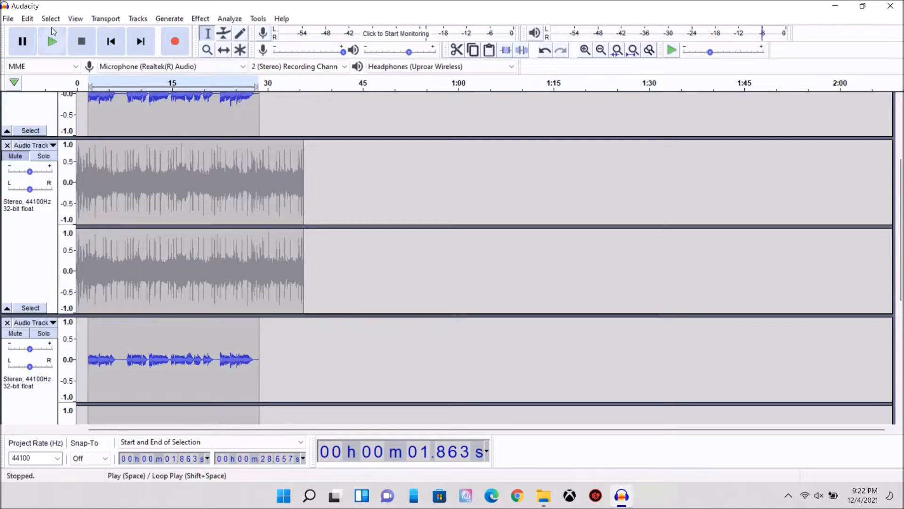
{"action": "left_click", "coordinate": [54, 37]}
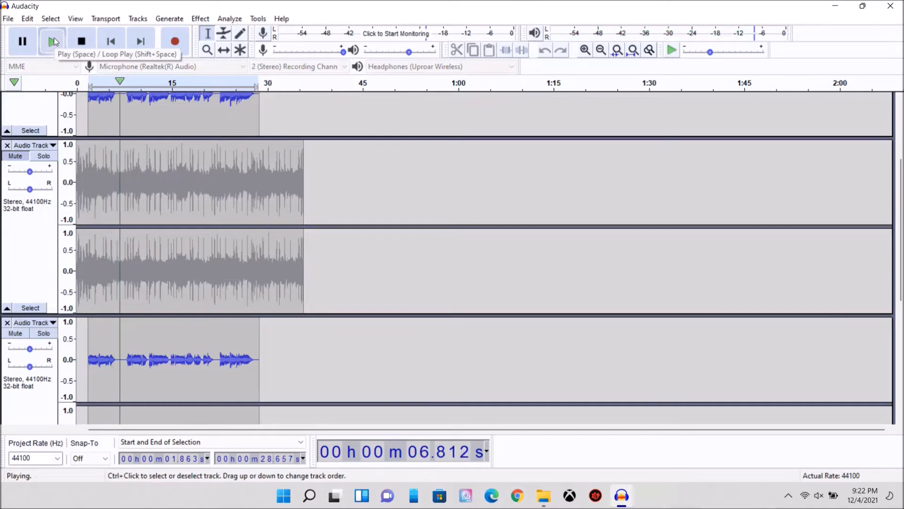
{"action": "left_click", "coordinate": [81, 43]}
Apply Reverb to the original vocal above the backing track with 100% room size and 40% reverberance, previewing before and after the change
{"action": "scroll", "coordinate": [311, 262], "scroll_direction": "down", "scroll_amount": 4}
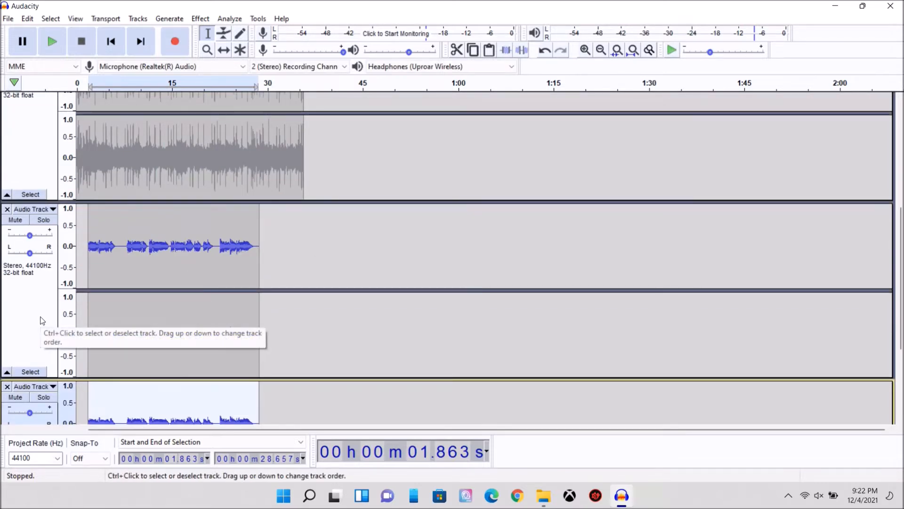
{"action": "scroll", "coordinate": [40, 321], "scroll_direction": "down", "scroll_amount": 3}
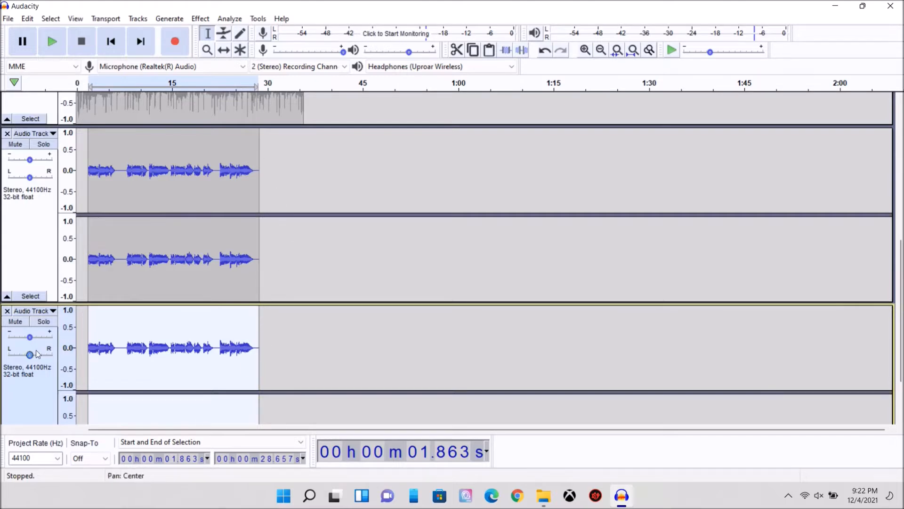
{"action": "scroll", "coordinate": [89, 330], "scroll_direction": "down", "scroll_amount": 1}
{"action": "scroll", "coordinate": [89, 377], "scroll_direction": "down", "scroll_amount": 1}
{"action": "scroll", "coordinate": [89, 377], "scroll_direction": "up", "scroll_amount": 7}
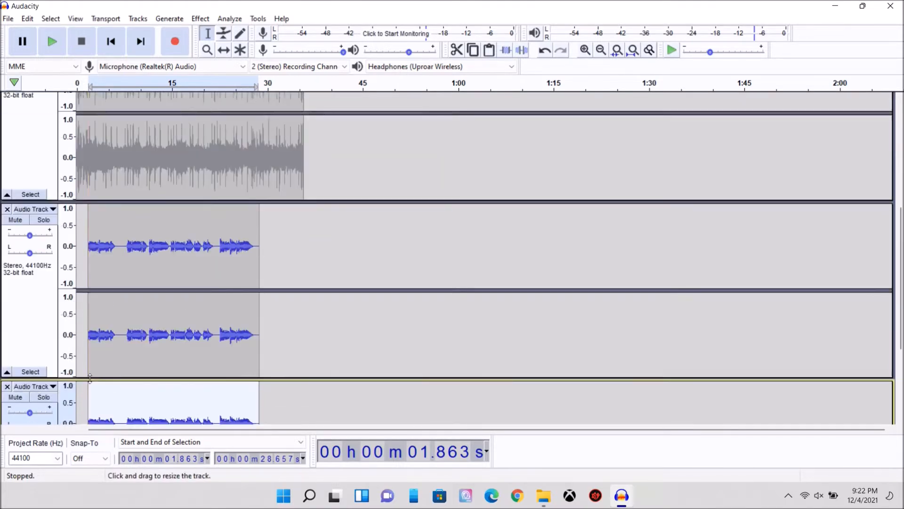
{"action": "scroll", "coordinate": [89, 377], "scroll_direction": "up", "scroll_amount": 1}
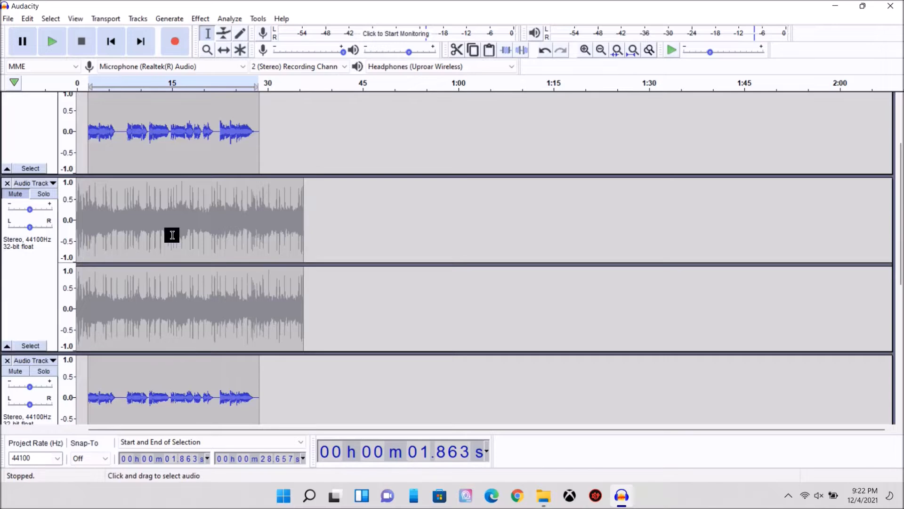
{"action": "scroll", "coordinate": [174, 182], "scroll_direction": "up", "scroll_amount": 2}
{"action": "left_click", "coordinate": [52, 202]}
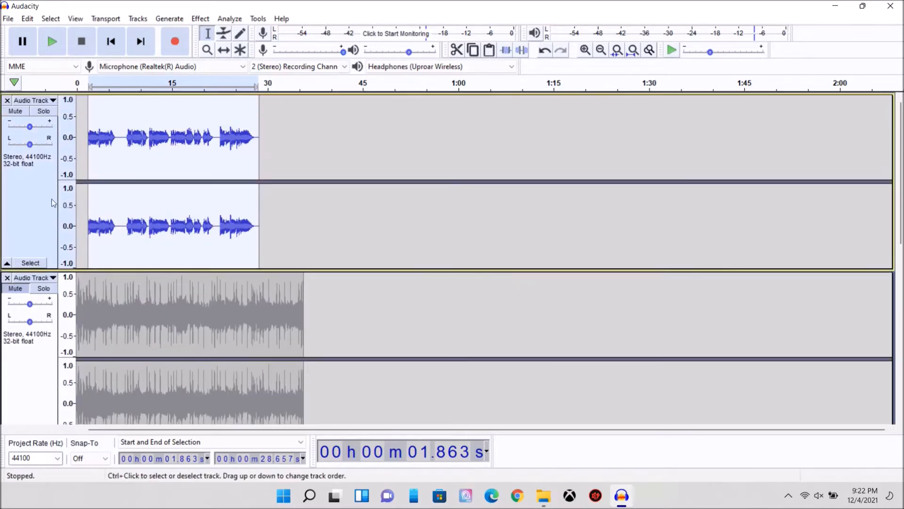
{"action": "left_click", "coordinate": [202, 19]}
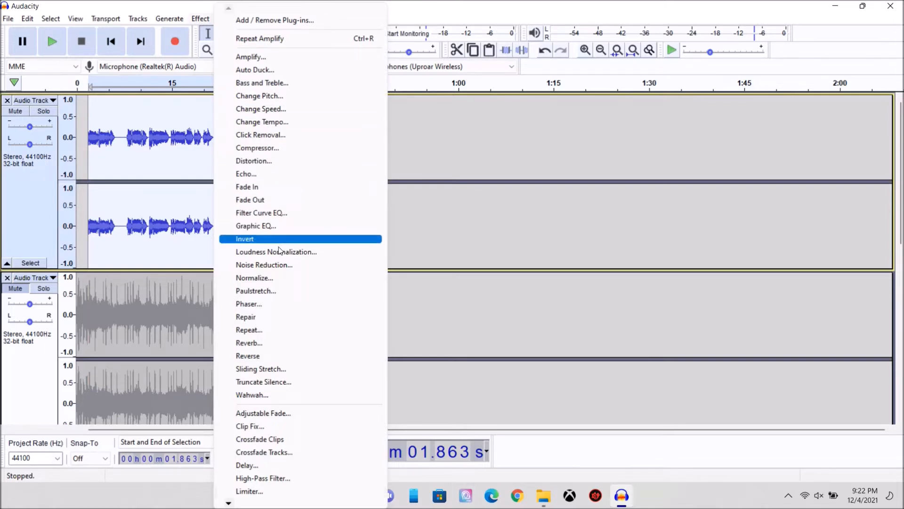
{"action": "left_click", "coordinate": [281, 344]}
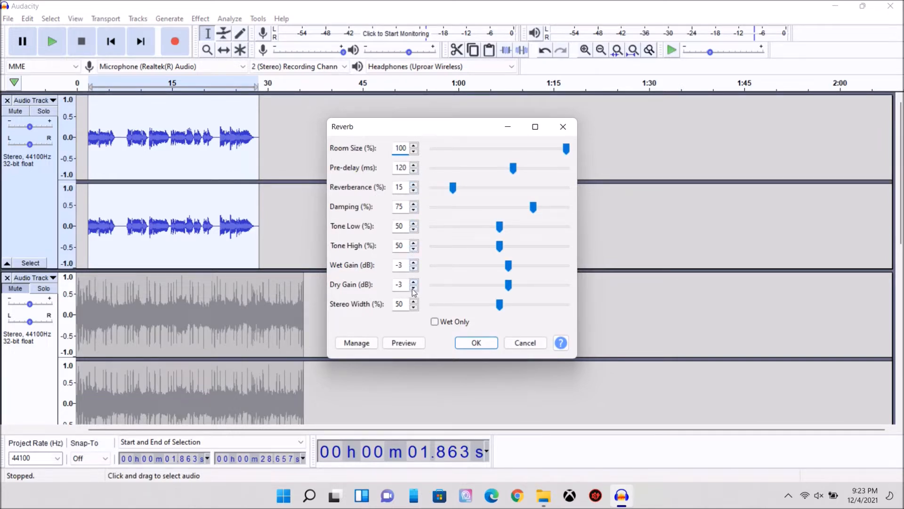
{"action": "left_click", "coordinate": [408, 343]}
{"action": "left_click_drag", "start_coordinate": [455, 188], "coordinate": [477, 191]}
{"action": "left_click", "coordinate": [403, 343]}
{"action": "left_click", "coordinate": [397, 343]}
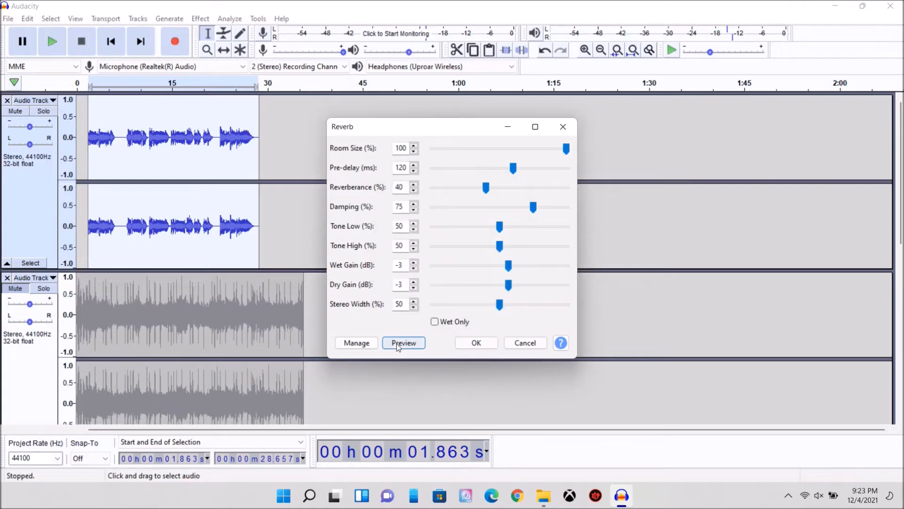
{"action": "left_click", "coordinate": [477, 344]}
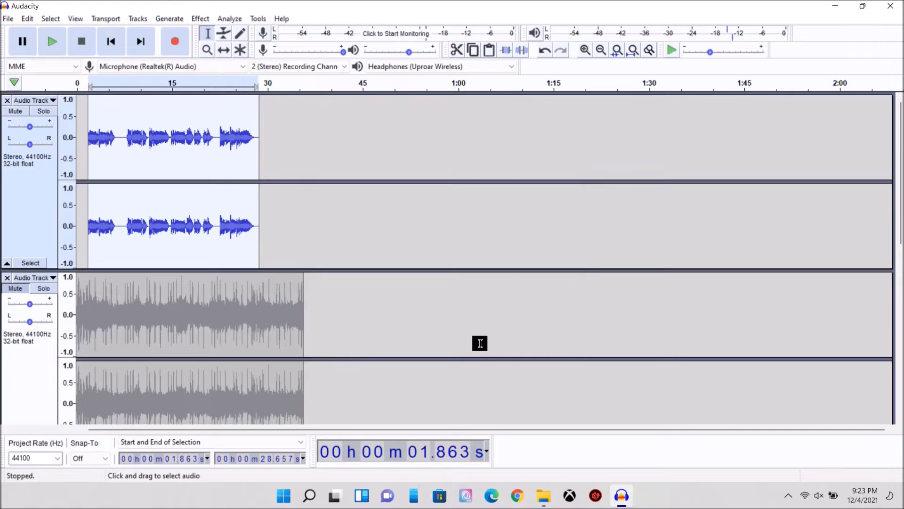
Apply Reverb to the first duplicate directly below the backing track, keeping the same settings with 40% reverberance
{"action": "scroll", "coordinate": [437, 281], "scroll_direction": "down", "scroll_amount": 6}
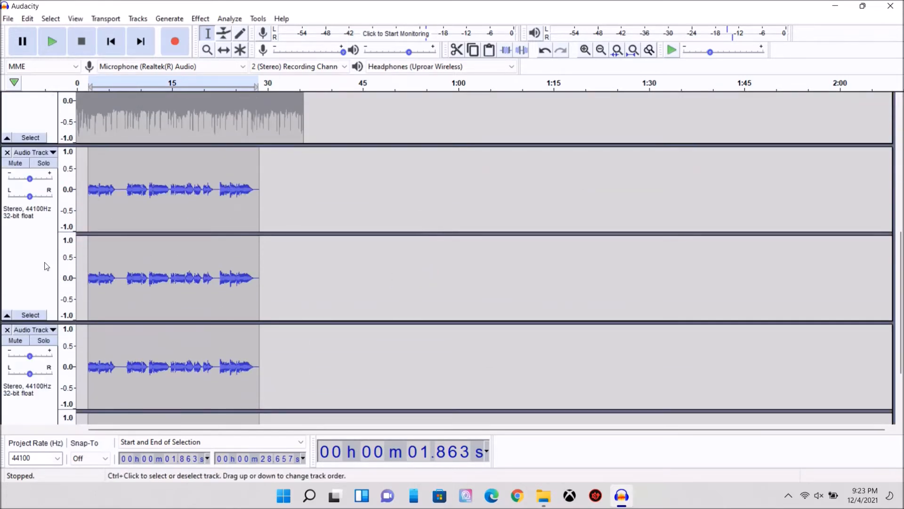
{"action": "left_click", "coordinate": [44, 262]}
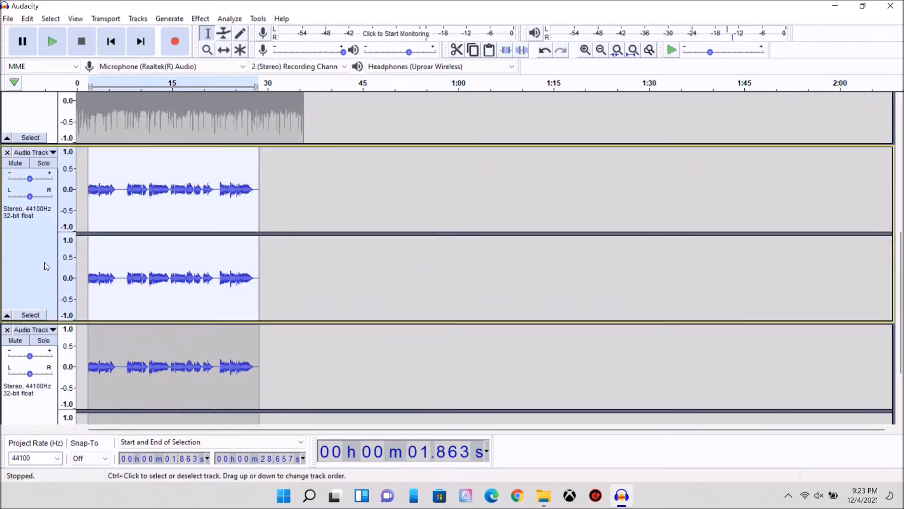
{"action": "left_click", "coordinate": [199, 18]}
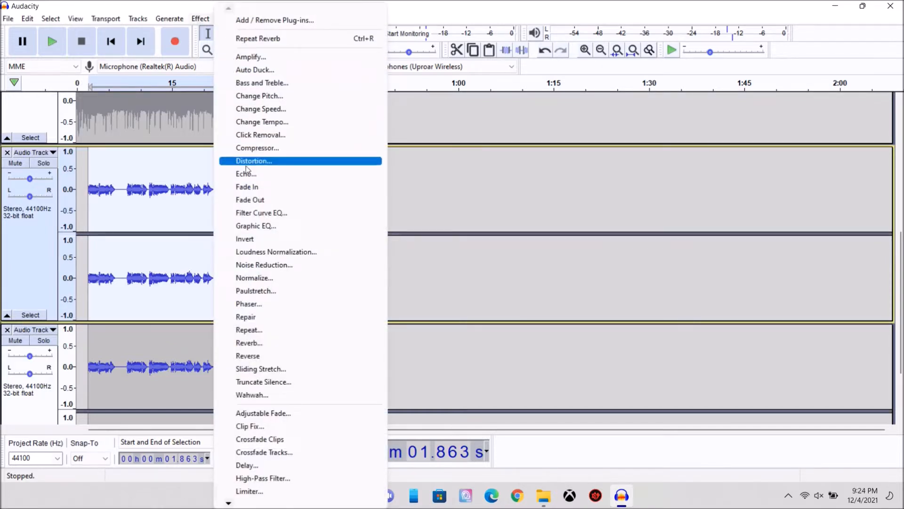
{"action": "left_click", "coordinate": [272, 346]}
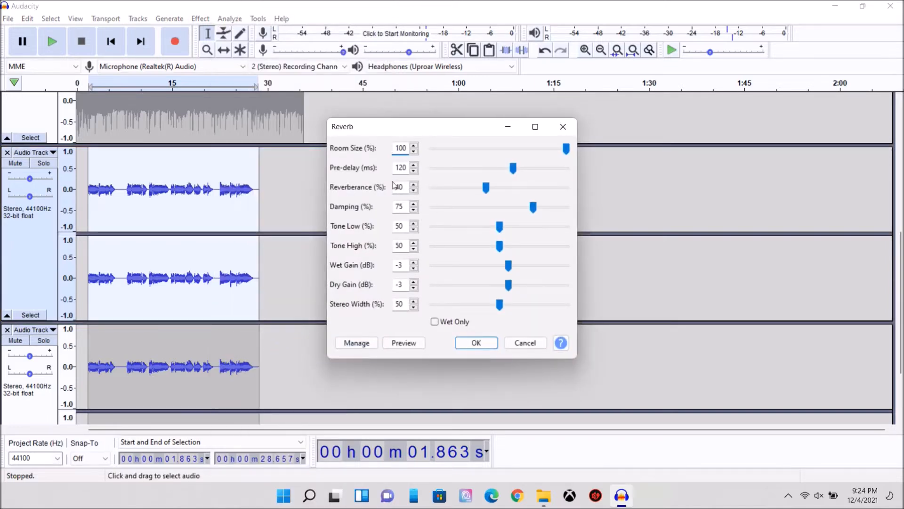
{"action": "left_click", "coordinate": [477, 343]}
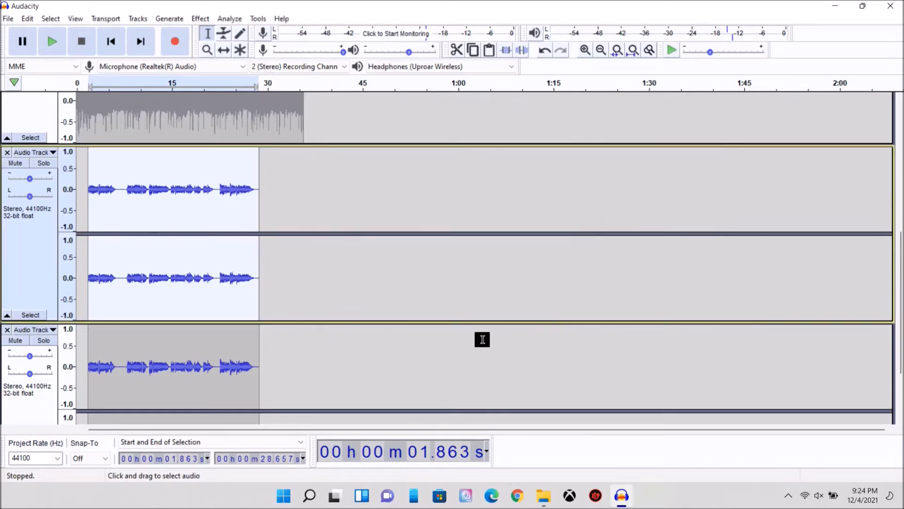
Apply Reverb to the second duplicate at the end of the track list with the same 40% reverberance settings
{"action": "scroll", "coordinate": [443, 290], "scroll_direction": "down", "scroll_amount": 4}
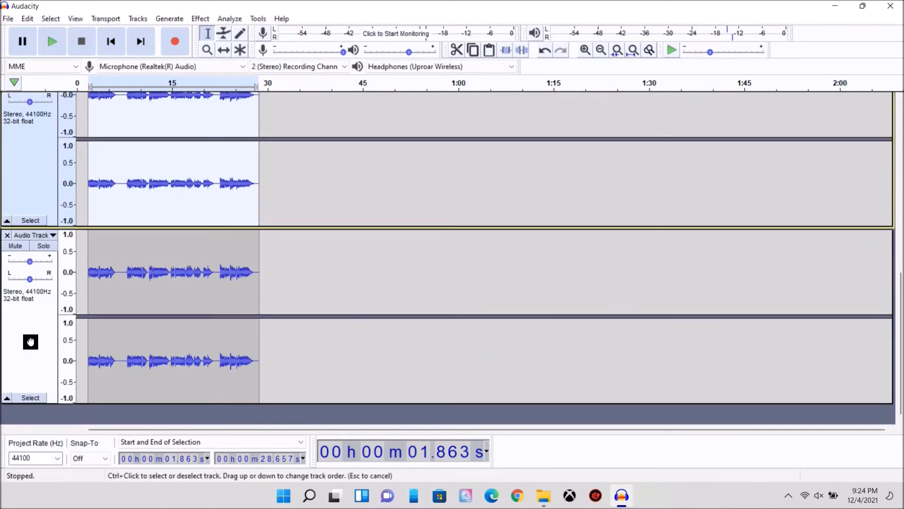
{"action": "left_click", "coordinate": [31, 341]}
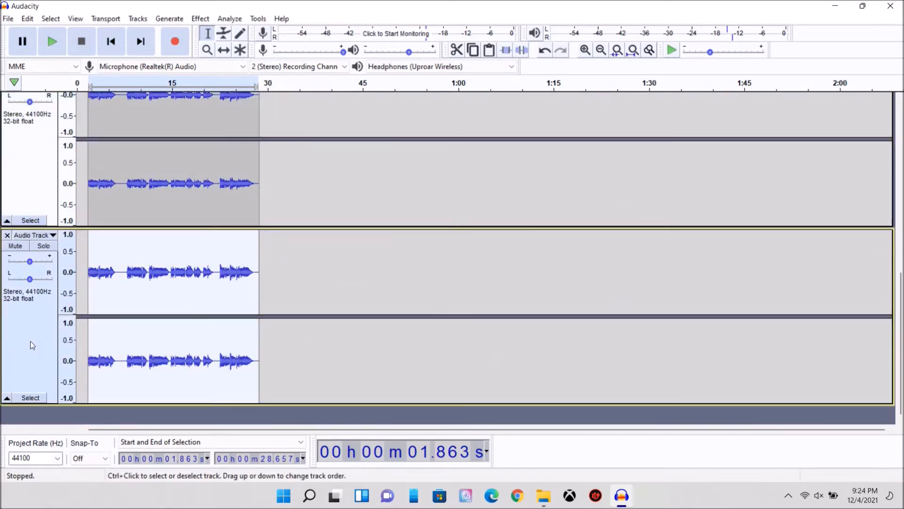
{"action": "left_click", "coordinate": [204, 19]}
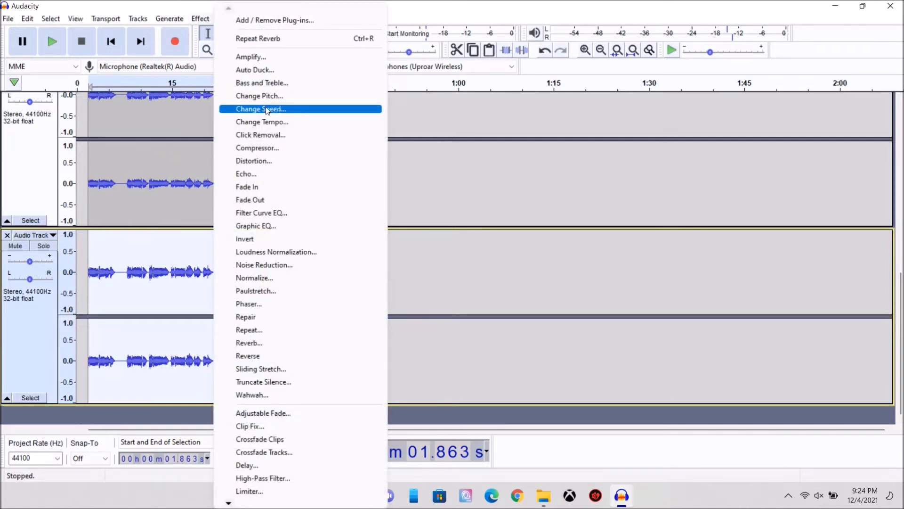
{"action": "left_click", "coordinate": [271, 343]}
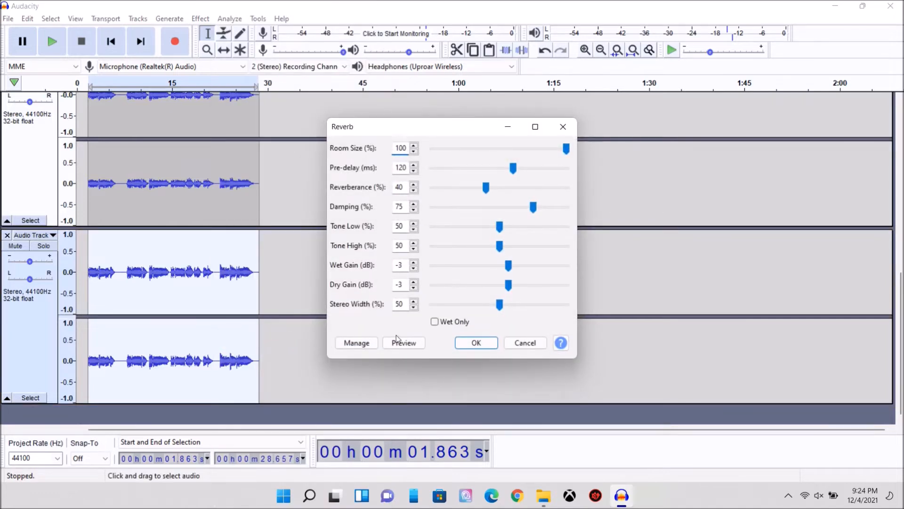
{"action": "left_click", "coordinate": [476, 343]}
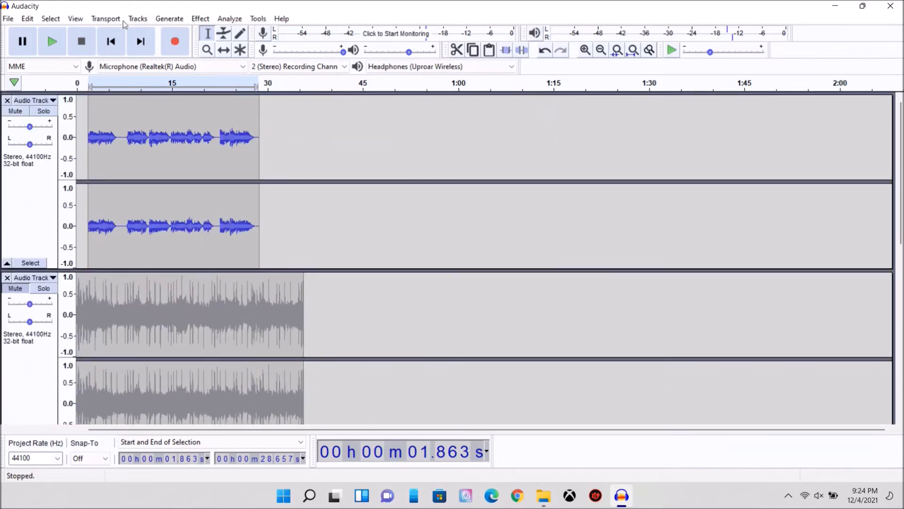
Play the three reverberated vocals briefly, and unmute the backing track to play the full mix from the start
{"action": "left_click", "coordinate": [57, 41]}
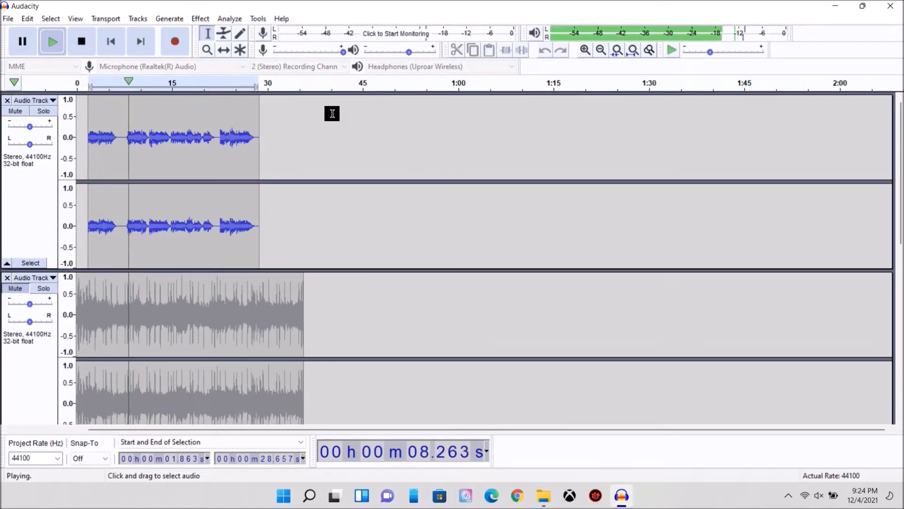
{"action": "left_click", "coordinate": [86, 43]}
{"action": "scroll", "coordinate": [382, 156], "scroll_direction": "down", "scroll_amount": 3}
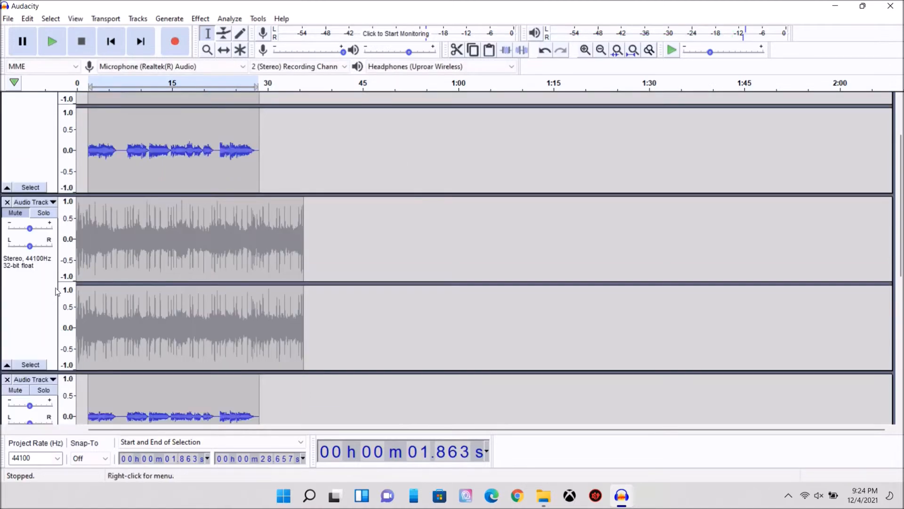
{"action": "left_click", "coordinate": [15, 213]}
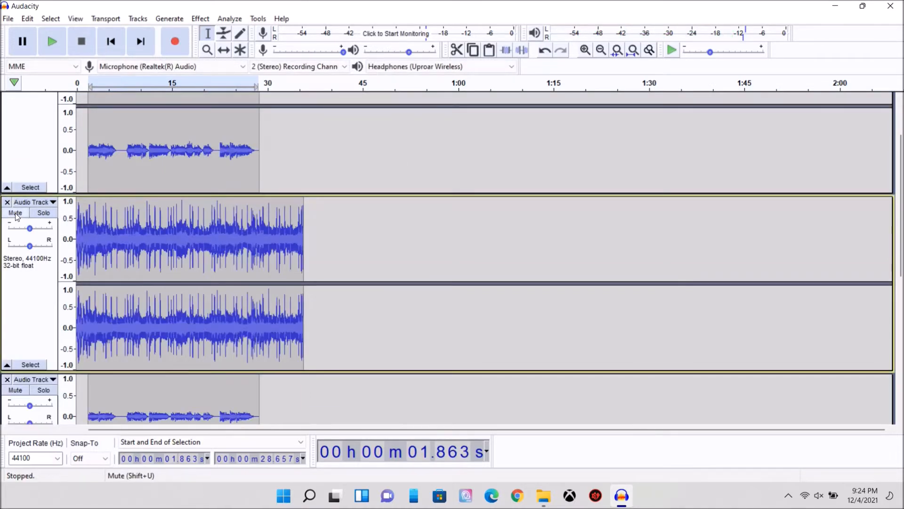
{"action": "left_click", "coordinate": [112, 42]}
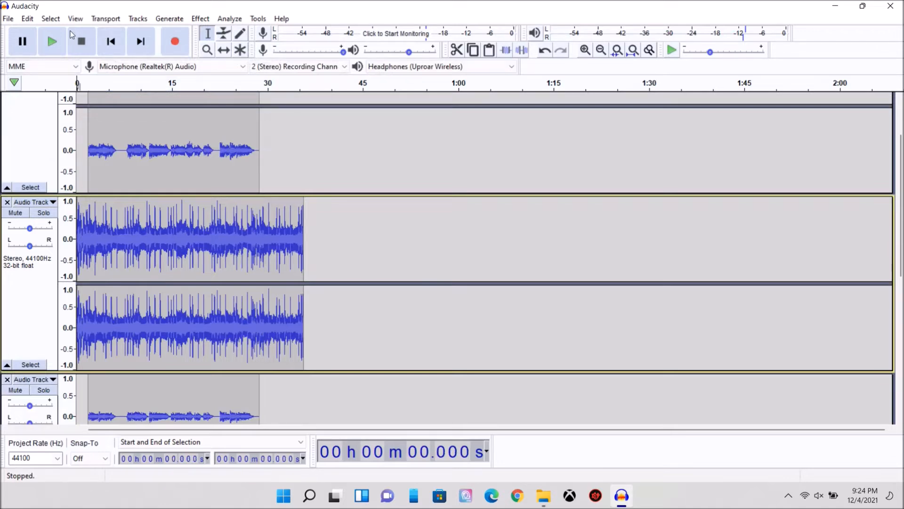
{"action": "left_click", "coordinate": [51, 40]}
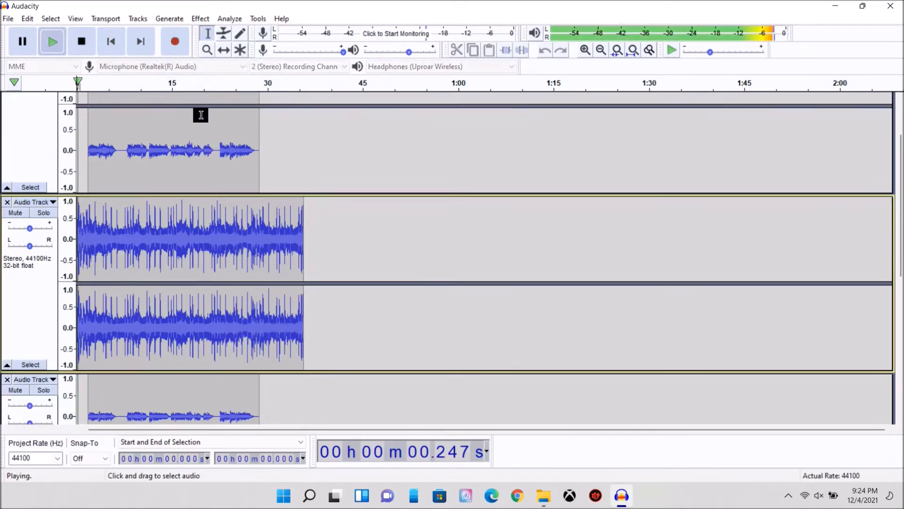
{"action": "scroll", "coordinate": [310, 163], "scroll_direction": "up", "scroll_amount": 2}
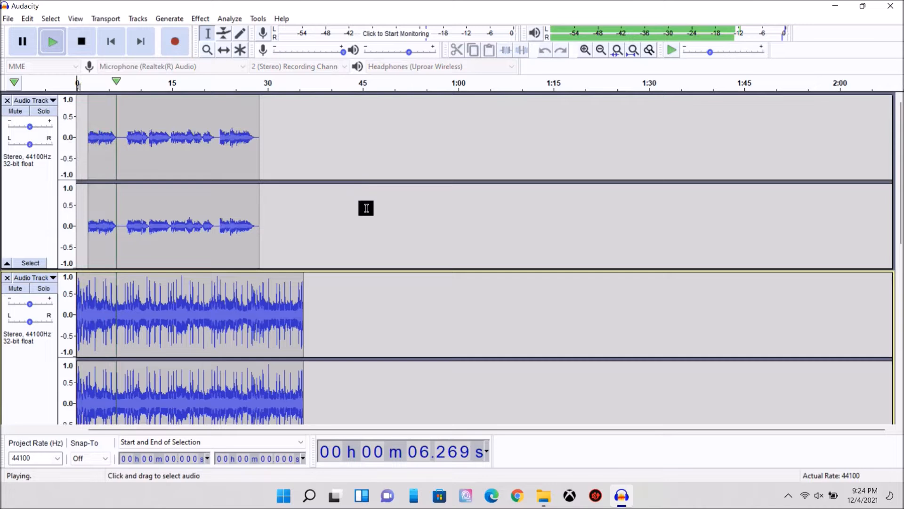
{"action": "left_click", "coordinate": [86, 47]}
Amplify the original vocal track above the backing track by 2.7 dB
{"action": "left_click", "coordinate": [46, 207]}
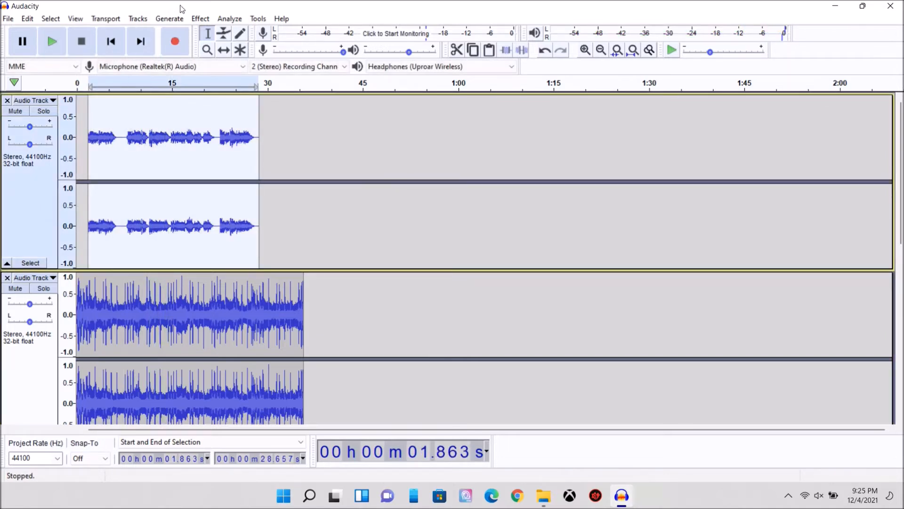
{"action": "left_click", "coordinate": [203, 18]}
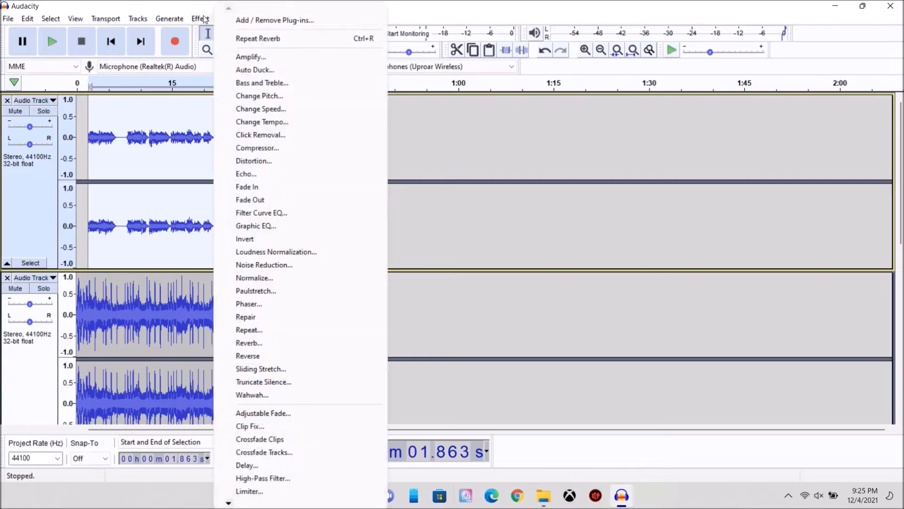
{"action": "left_click", "coordinate": [259, 58]}
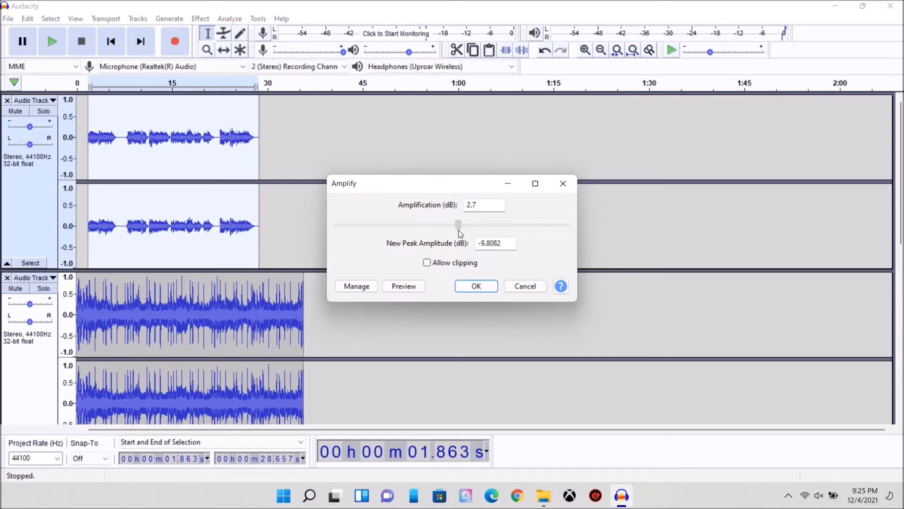
{"action": "left_click", "coordinate": [474, 292]}
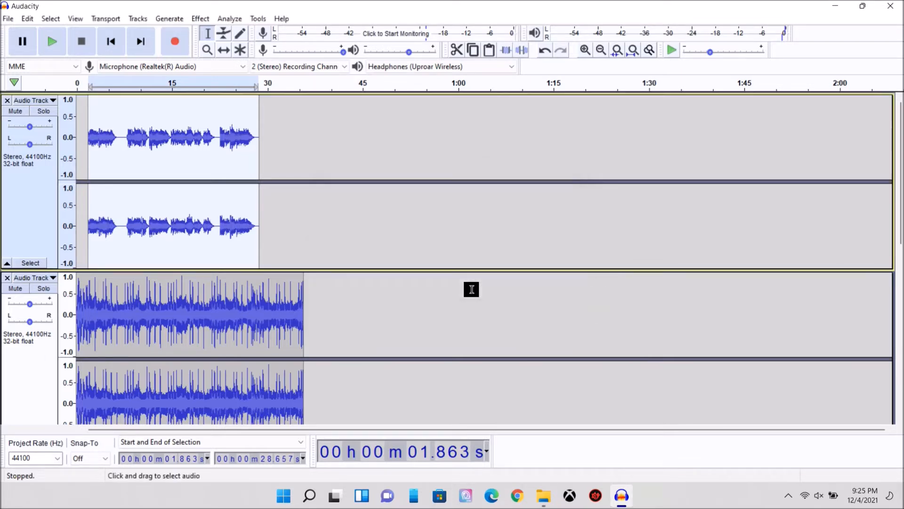
Amplify the first vocal duplicate directly below the backing track by a few decibels, without allowing clipping
{"action": "scroll", "coordinate": [469, 278], "scroll_direction": "down", "scroll_amount": 3}
{"action": "scroll", "coordinate": [467, 270], "scroll_direction": "down", "scroll_amount": 2}
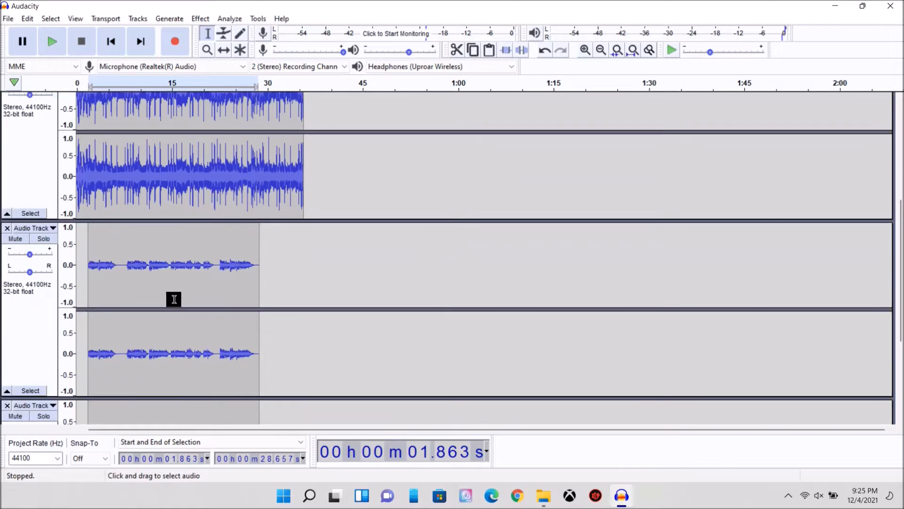
{"action": "left_click", "coordinate": [33, 338]}
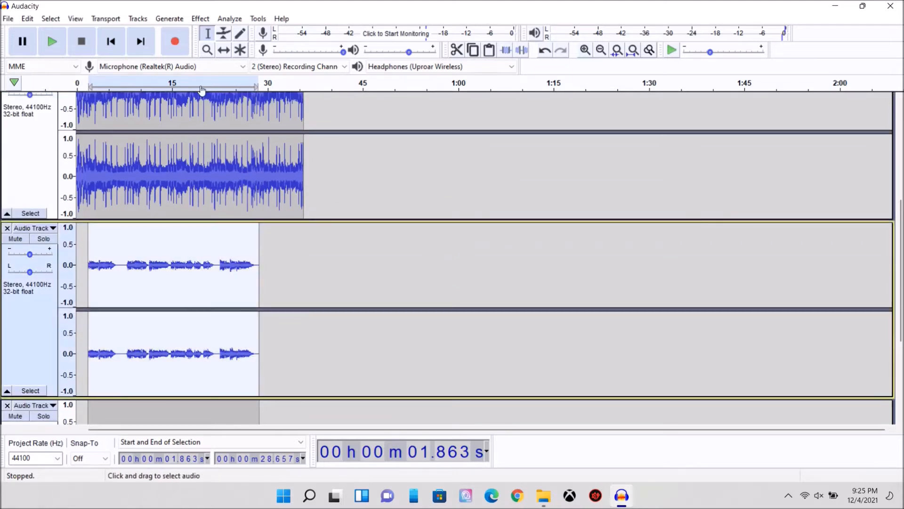
{"action": "left_click", "coordinate": [201, 18]}
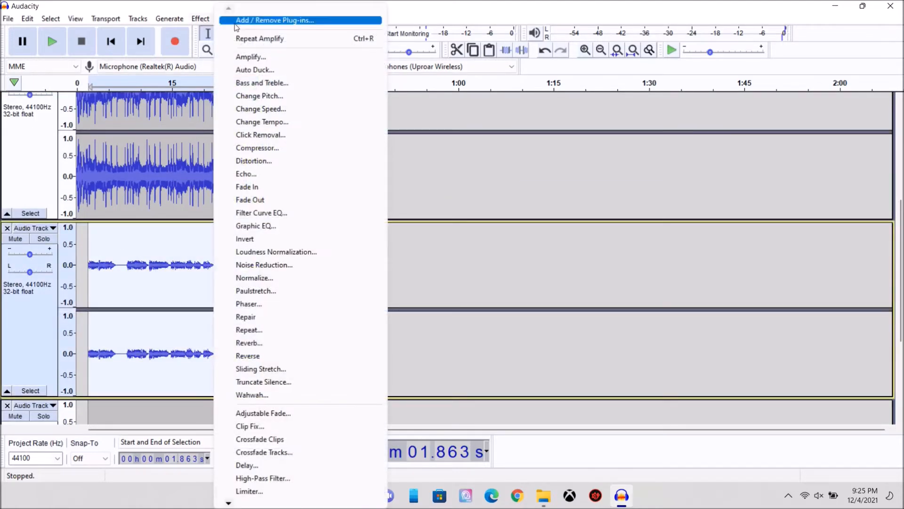
{"action": "left_click", "coordinate": [241, 57]}
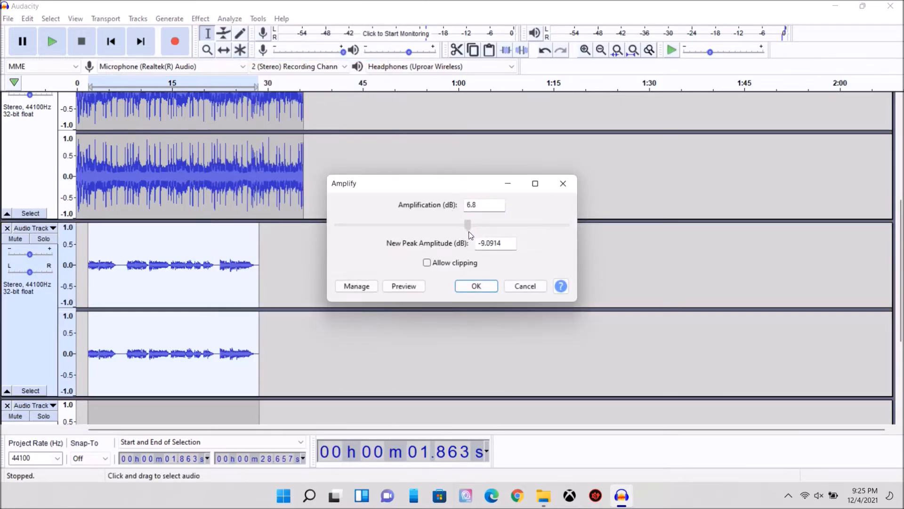
{"action": "left_click_drag", "start_coordinate": [467, 237], "coordinate": [461, 241]}
{"action": "left_click", "coordinate": [474, 289]}
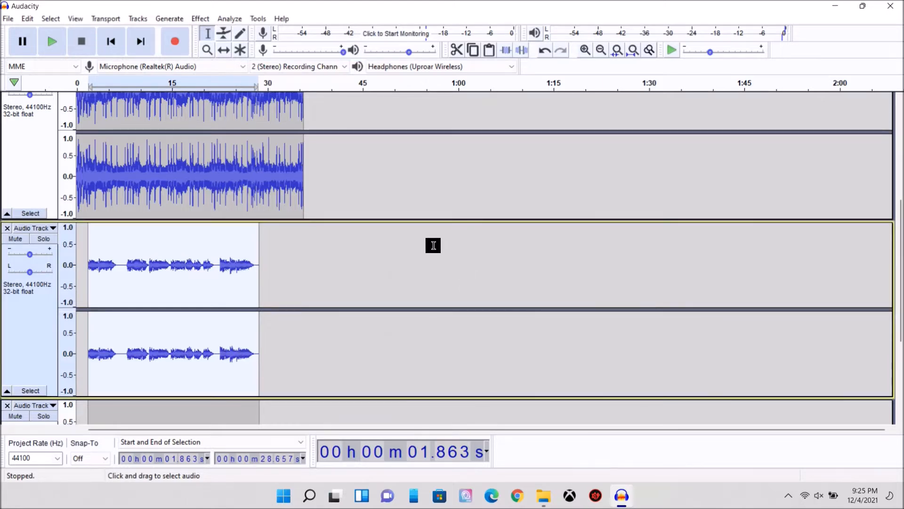
Amplify the second vocal duplicate at the end of the track list by 2.5 dB
{"action": "scroll", "coordinate": [433, 244], "scroll_direction": "down", "scroll_amount": 4}
{"action": "left_click", "coordinate": [28, 335]}
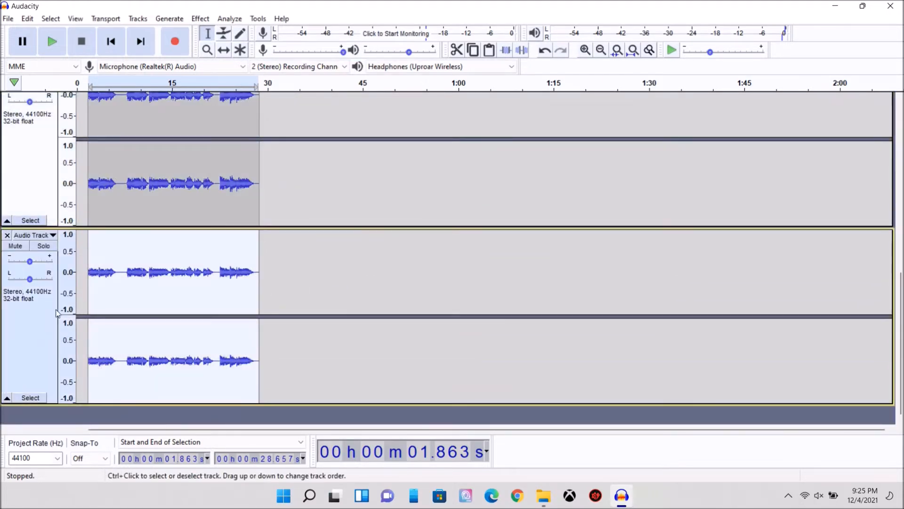
{"action": "left_click", "coordinate": [200, 19]}
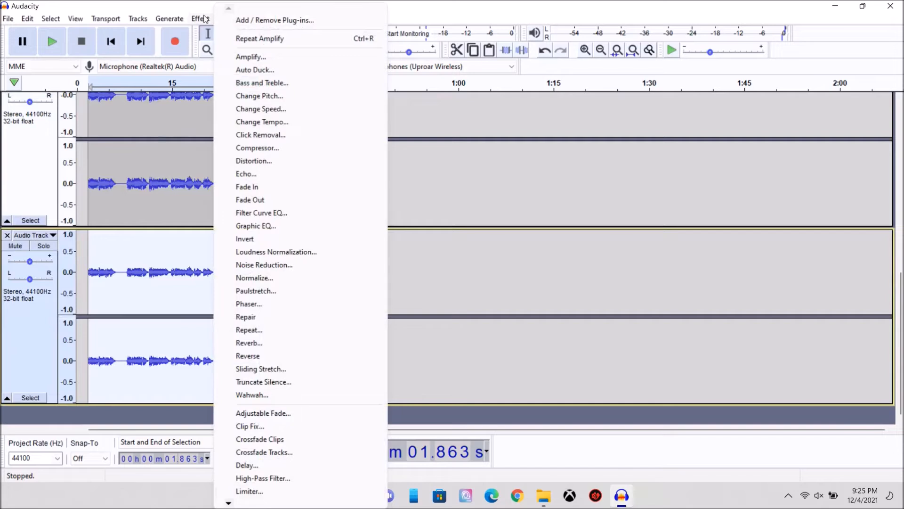
{"action": "left_click", "coordinate": [257, 57]}
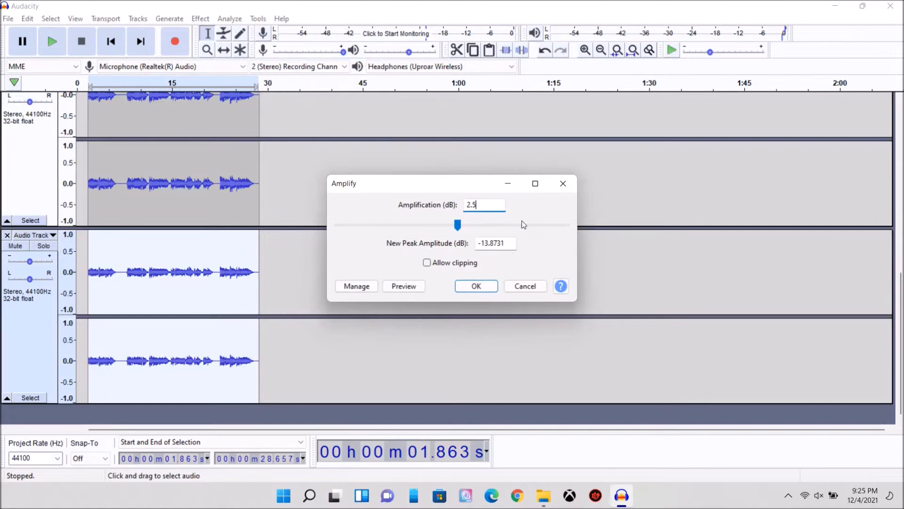
{"action": "left_click", "coordinate": [484, 288]}
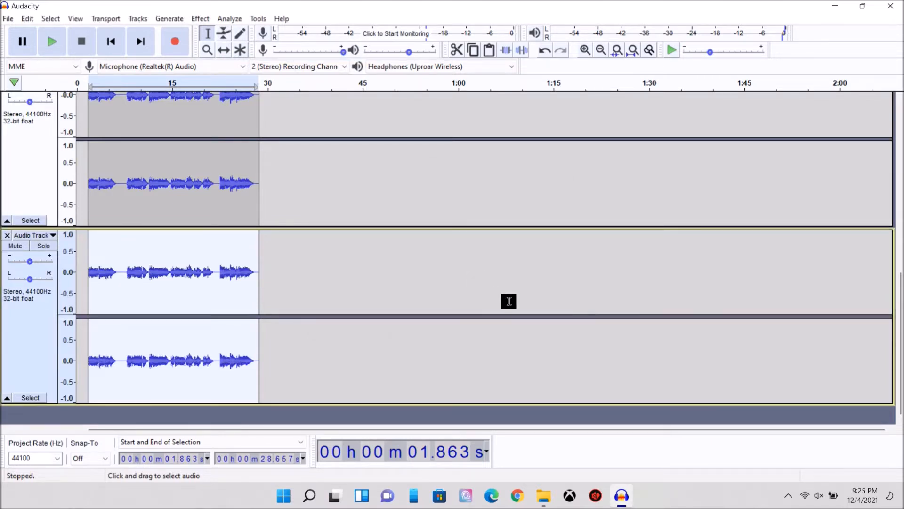
Play the full mix from the start to check the amplified vocals, and stop playback
{"action": "left_click", "coordinate": [111, 42]}
{"action": "scroll", "coordinate": [229, 179], "scroll_direction": "up", "scroll_amount": 6}
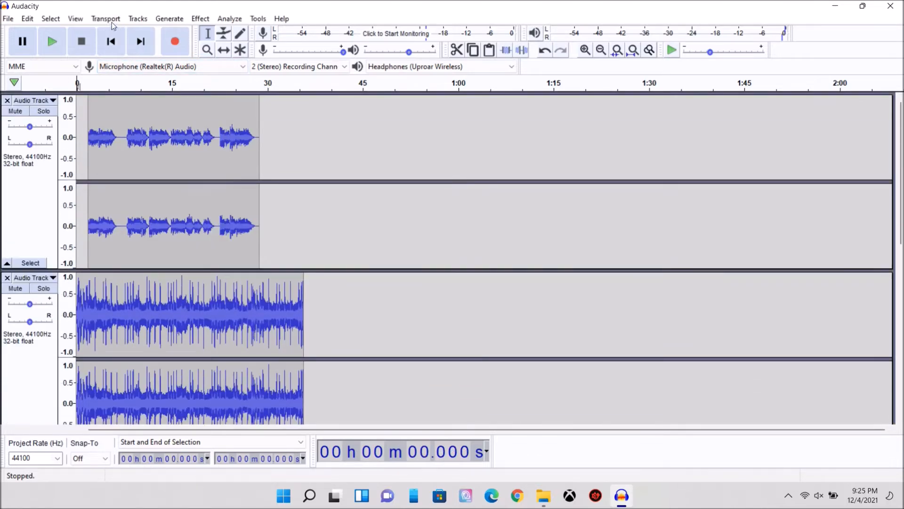
{"action": "left_click", "coordinate": [52, 41]}
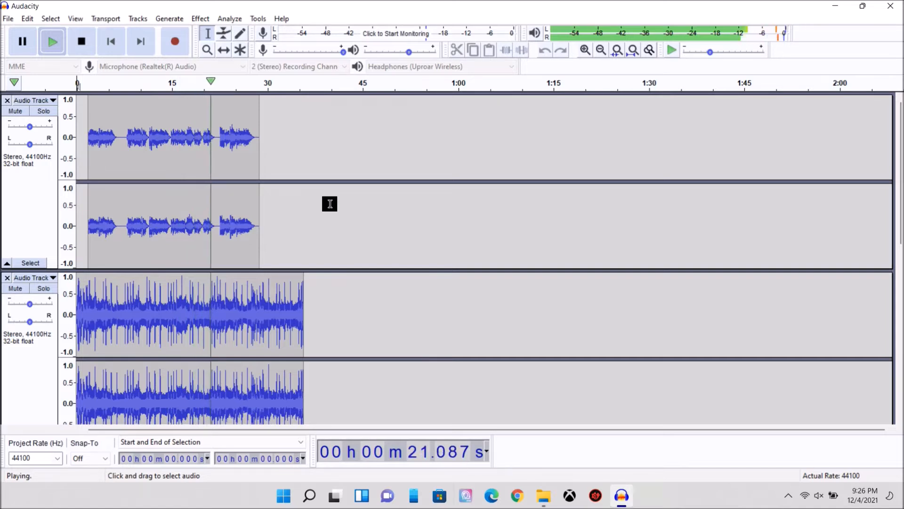
{"action": "left_click", "coordinate": [86, 40]}
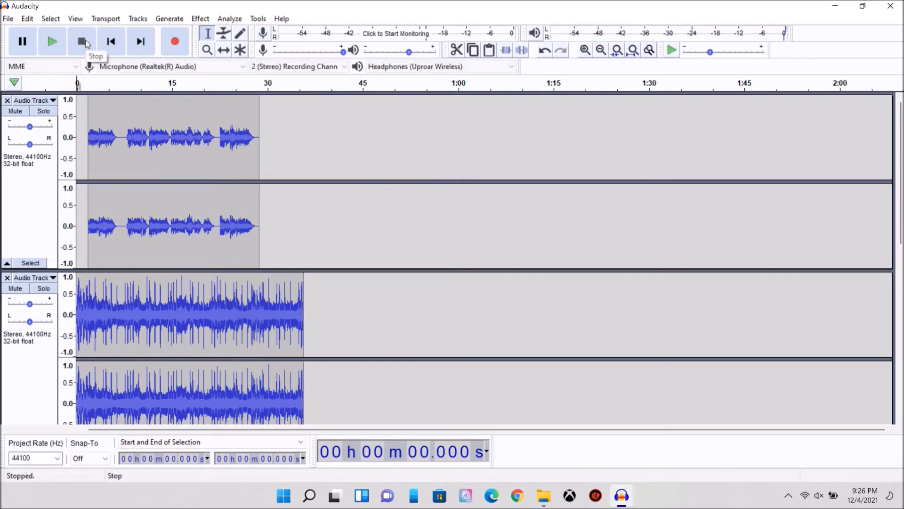
Solo the original vocal, select its ending from about 25.8 to 28.7 seconds, and listen to that part
{"action": "left_click", "coordinate": [44, 111]}
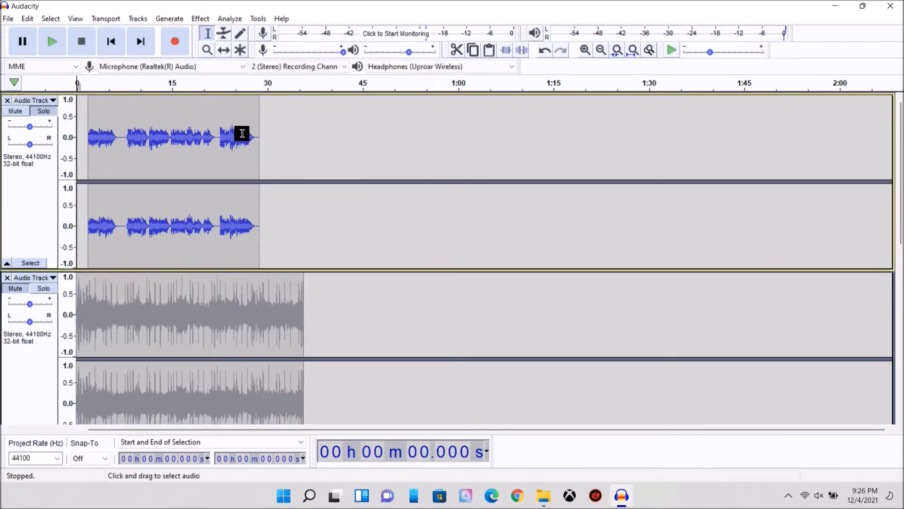
{"action": "left_click_drag", "start_coordinate": [241, 134], "coordinate": [259, 136]}
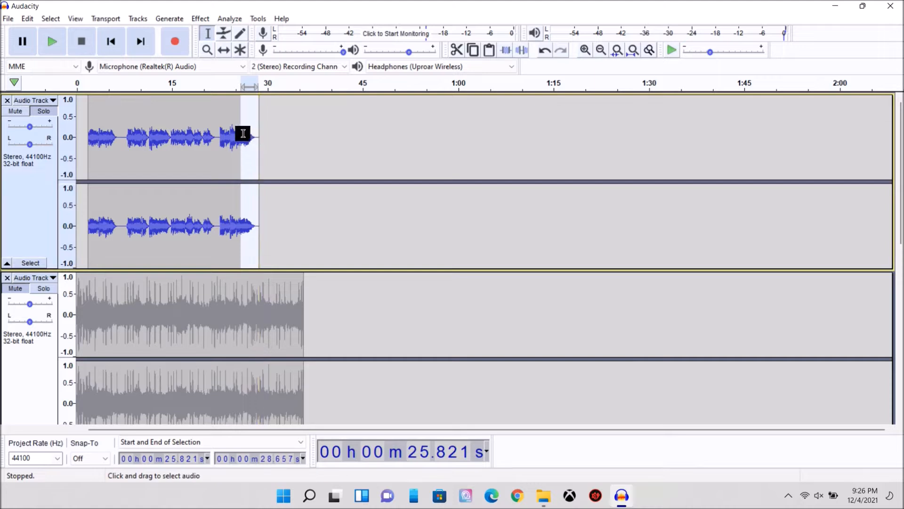
{"action": "left_click", "coordinate": [53, 42]}
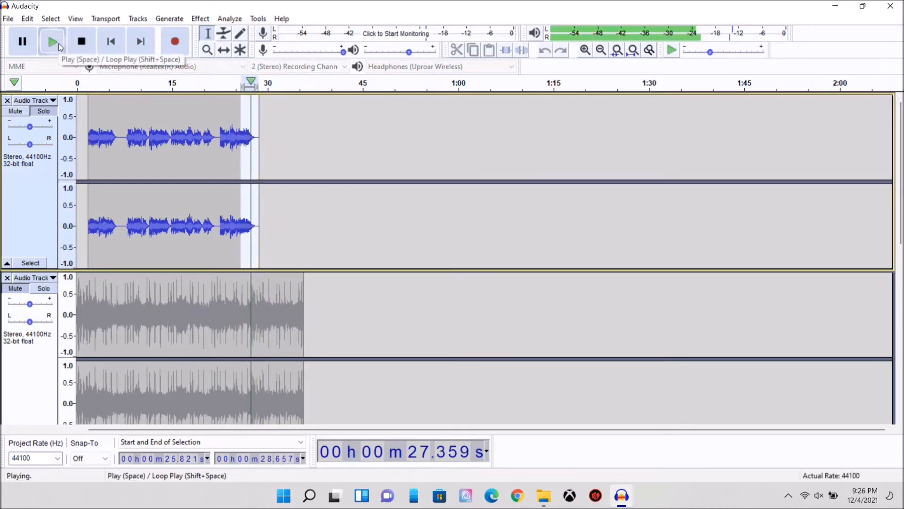
{"action": "left_click", "coordinate": [81, 41]}
Preview and apply Paulstretch to the selected vocal ending with stretch factor 1.8 and time resolution 0.4 seconds, and play the result
{"action": "left_click", "coordinate": [198, 19]}
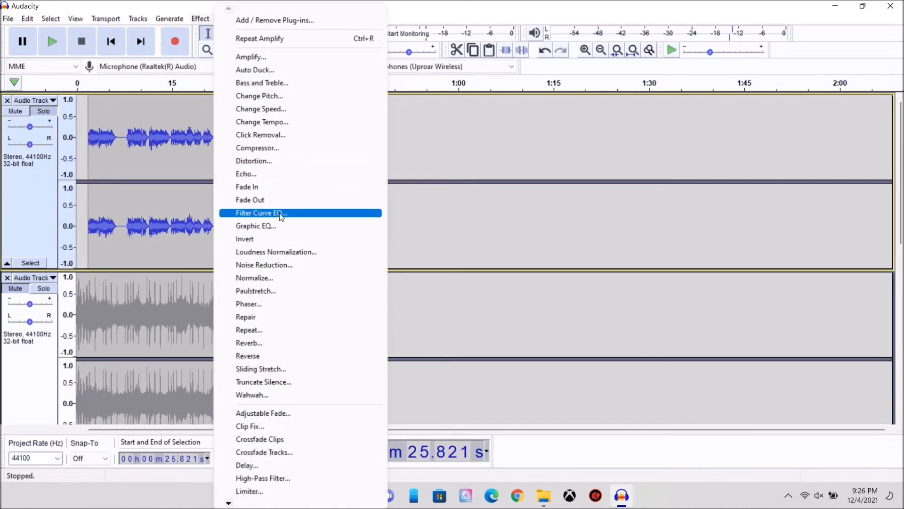
{"action": "left_click", "coordinate": [276, 291]}
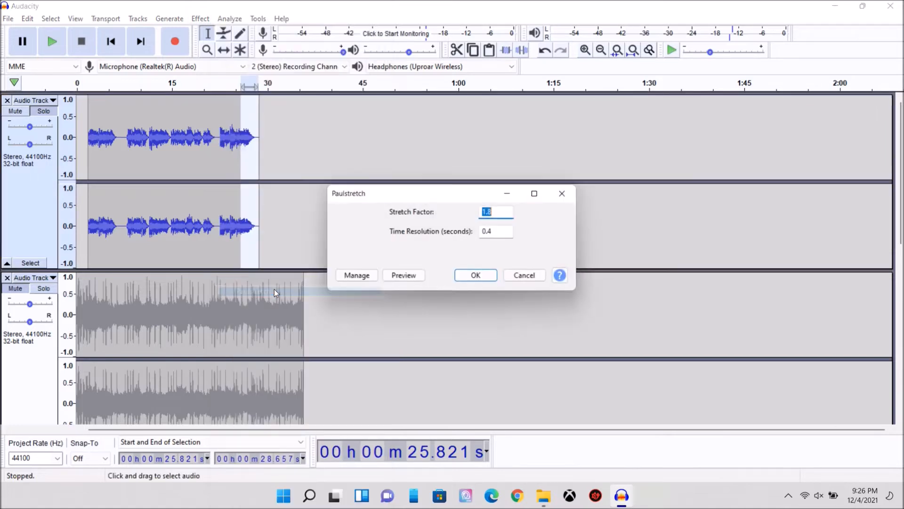
{"action": "left_click", "coordinate": [404, 275]}
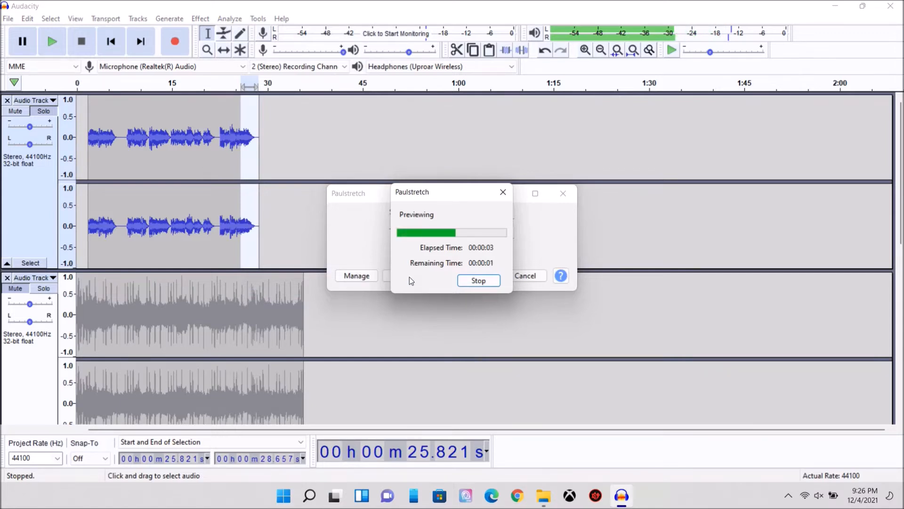
{"action": "left_click", "coordinate": [466, 282]}
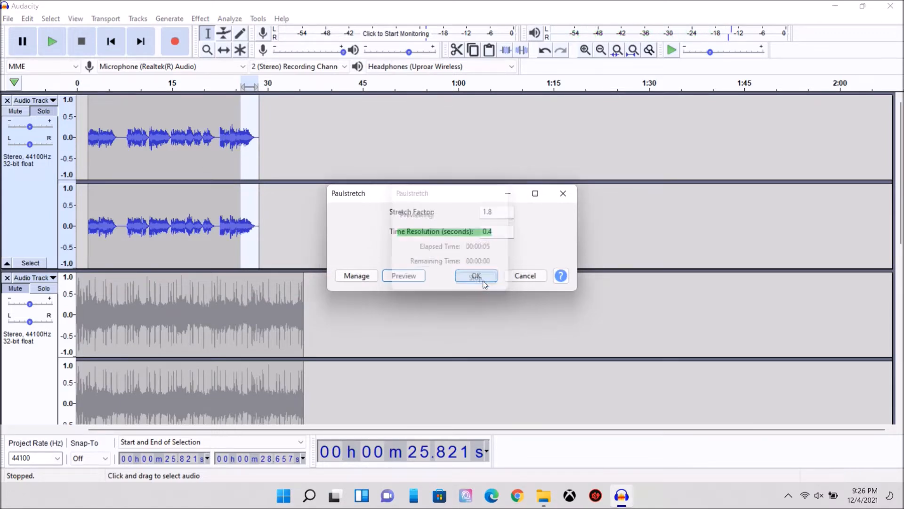
{"action": "left_click", "coordinate": [476, 276]}
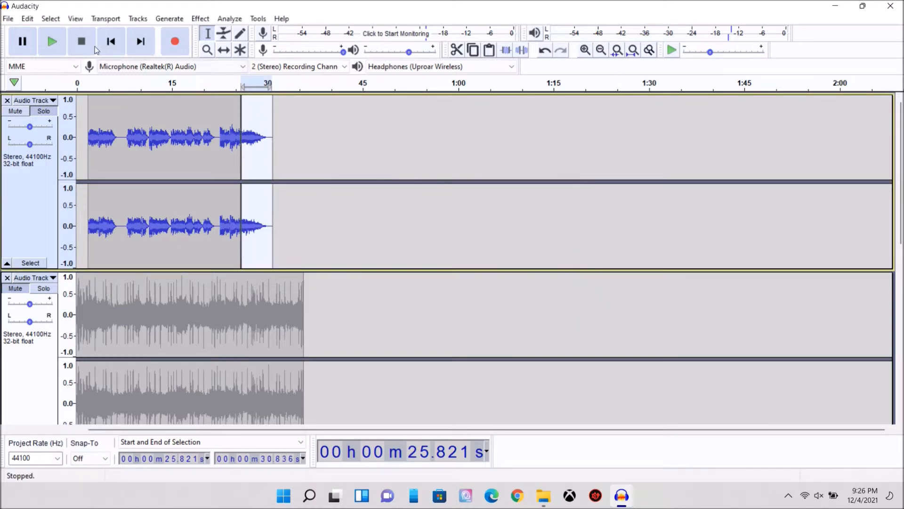
{"action": "left_click", "coordinate": [54, 44]}
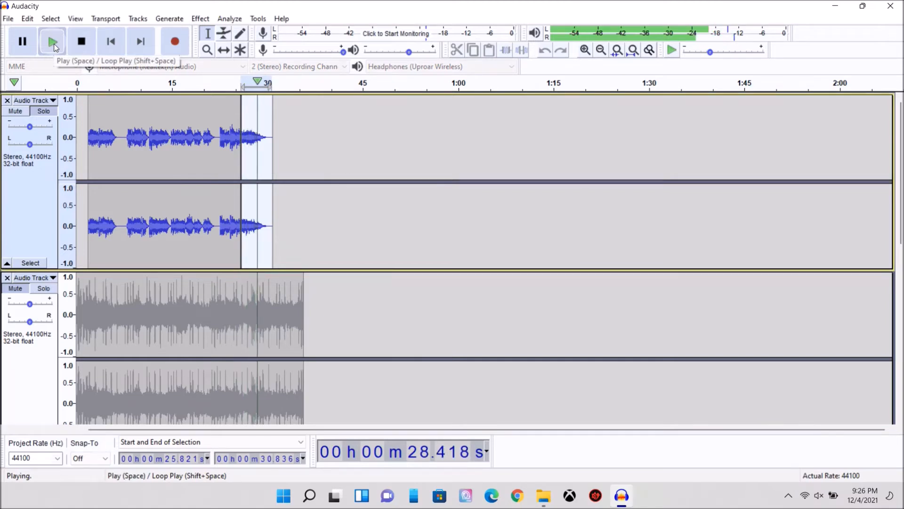
{"action": "left_click", "coordinate": [81, 44]}
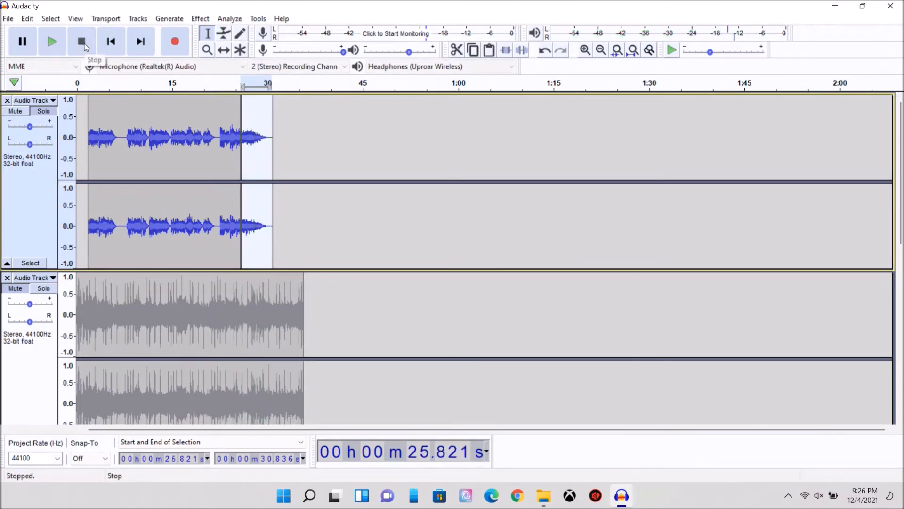
Turn off solo on the original vocal and play the full mix from the start while reviewing all tracks
{"action": "left_click", "coordinate": [111, 43]}
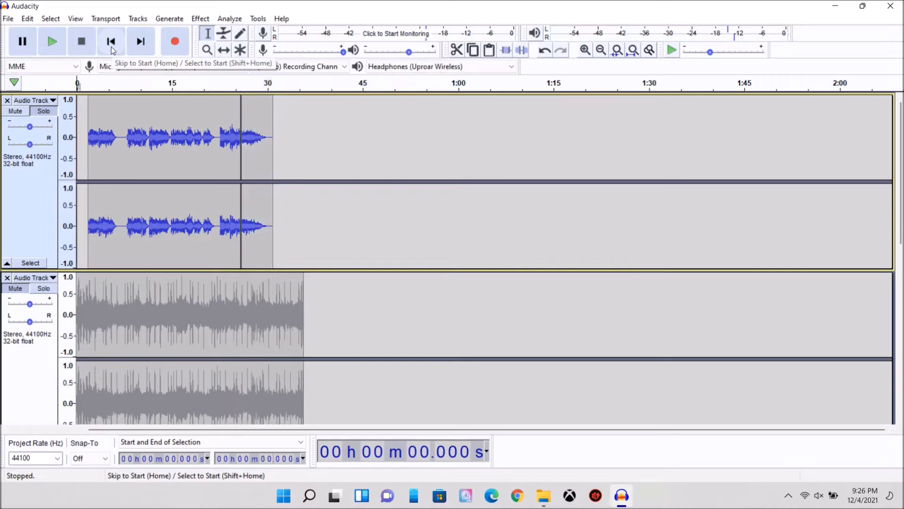
{"action": "left_click", "coordinate": [51, 112]}
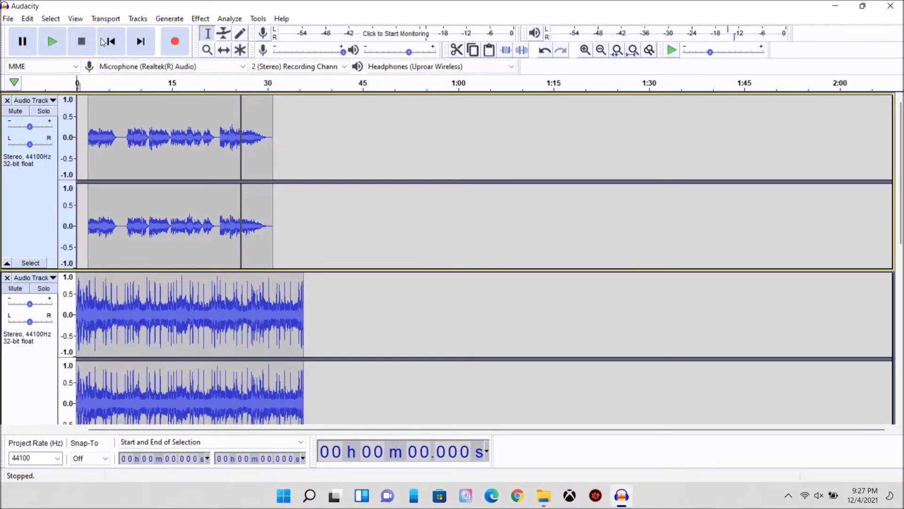
{"action": "left_click", "coordinate": [58, 48]}
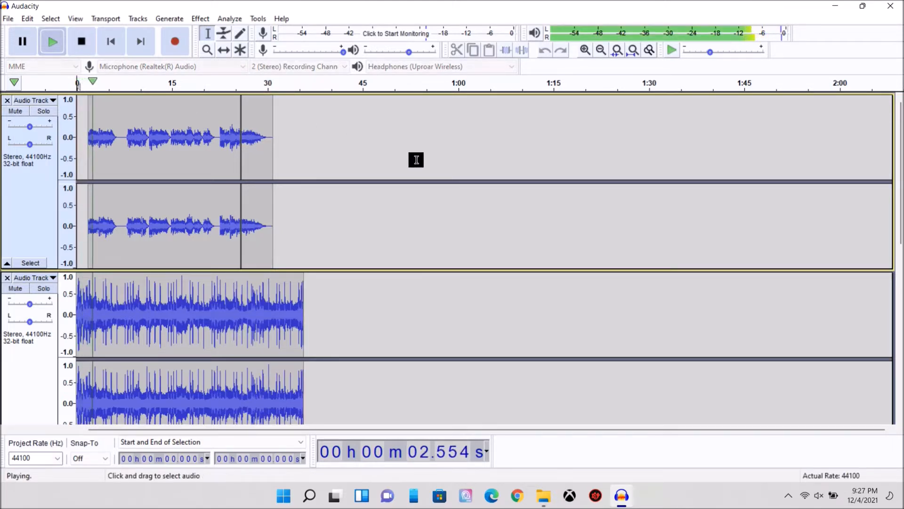
{"action": "scroll", "coordinate": [415, 163], "scroll_direction": "down", "scroll_amount": 8}
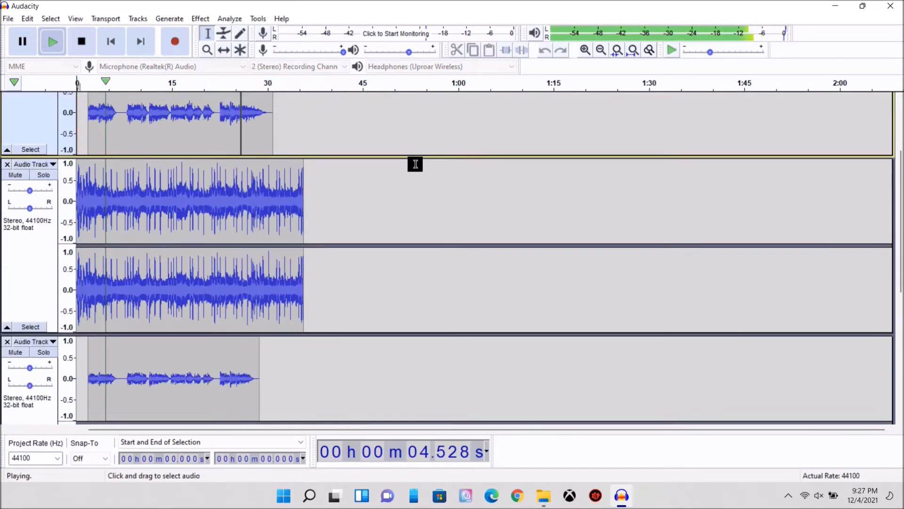
{"action": "scroll", "coordinate": [416, 166], "scroll_direction": "down", "scroll_amount": 4}
{"action": "scroll", "coordinate": [415, 165], "scroll_direction": "up", "scroll_amount": 6}
{"action": "scroll", "coordinate": [415, 166], "scroll_direction": "up", "scroll_amount": 6}
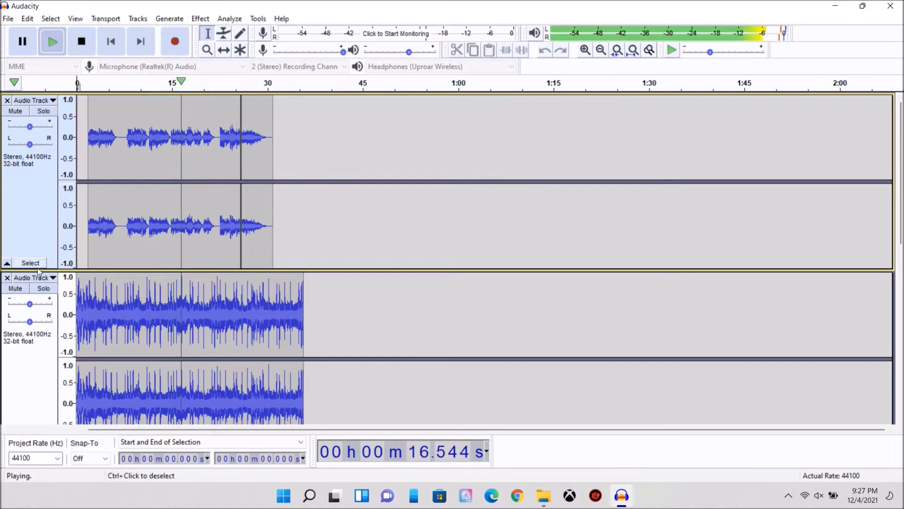
Mute the backing track to hear the vocals alone through the stretched ending, stop playback, and unmute it
{"action": "left_click", "coordinate": [17, 288]}
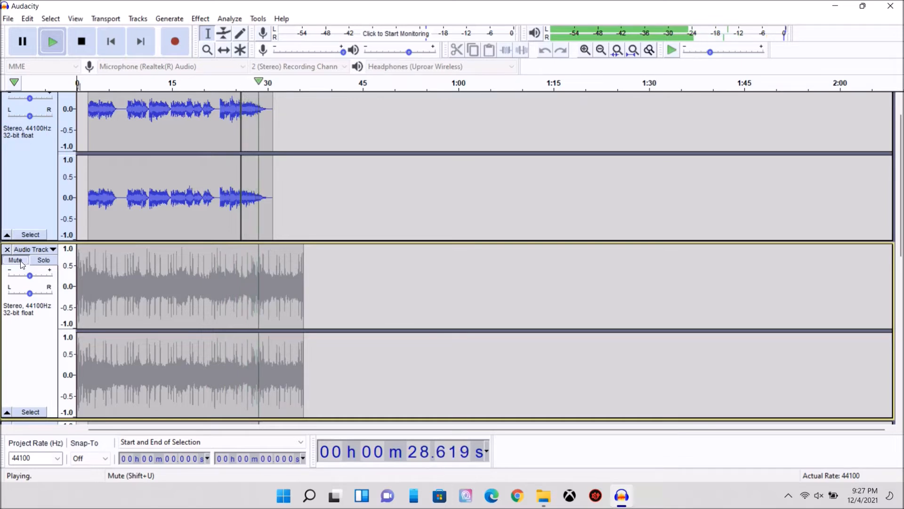
{"action": "left_click", "coordinate": [79, 40]}
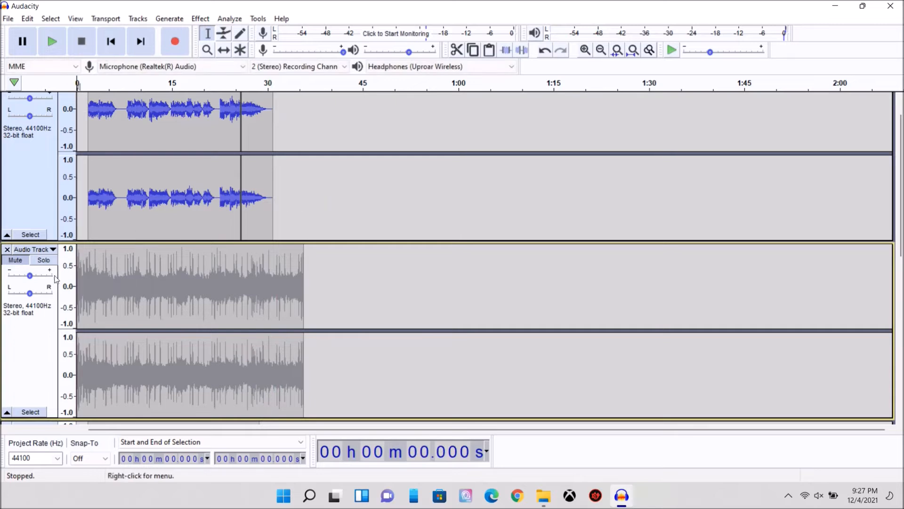
{"action": "left_click", "coordinate": [16, 262]}
{"action": "scroll", "coordinate": [404, 258], "scroll_direction": "up", "scroll_amount": 1}
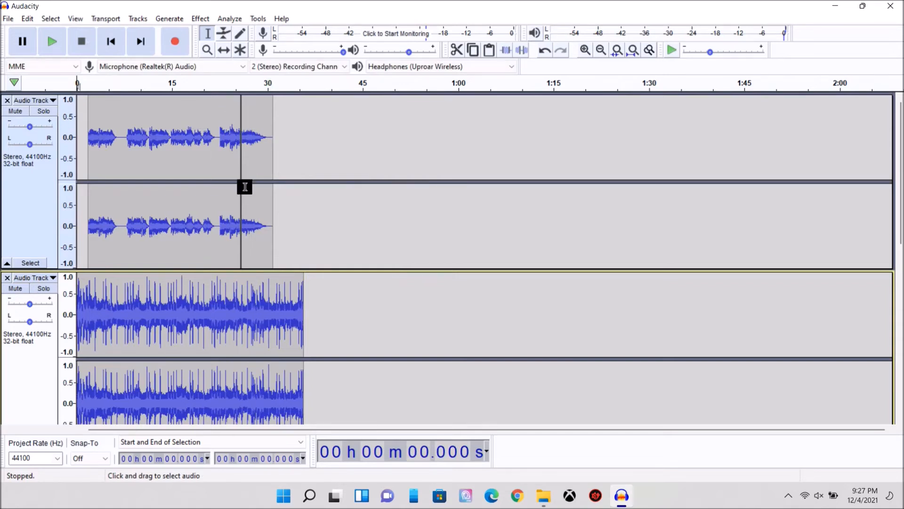
{"action": "left_click", "coordinate": [6, 19]}
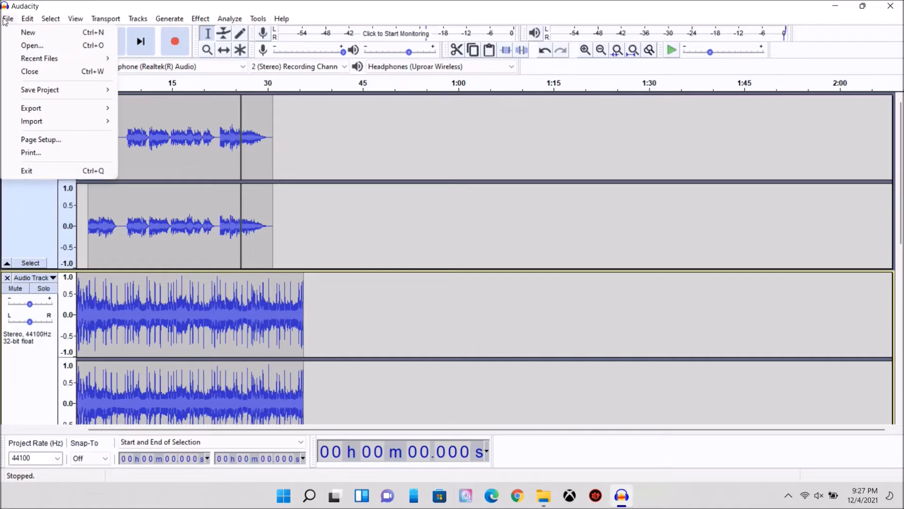
{"action": "mouse_move", "coordinate": [34, 91]}
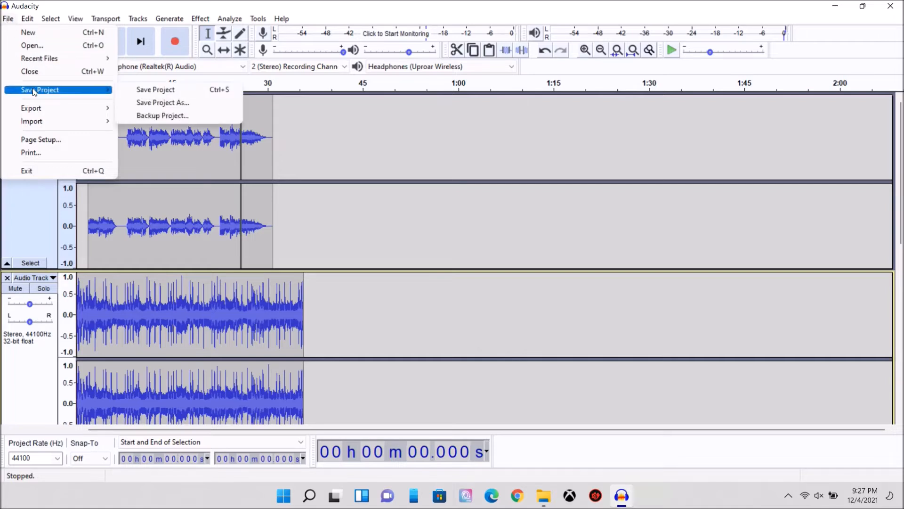
{"action": "left_click", "coordinate": [159, 103]}
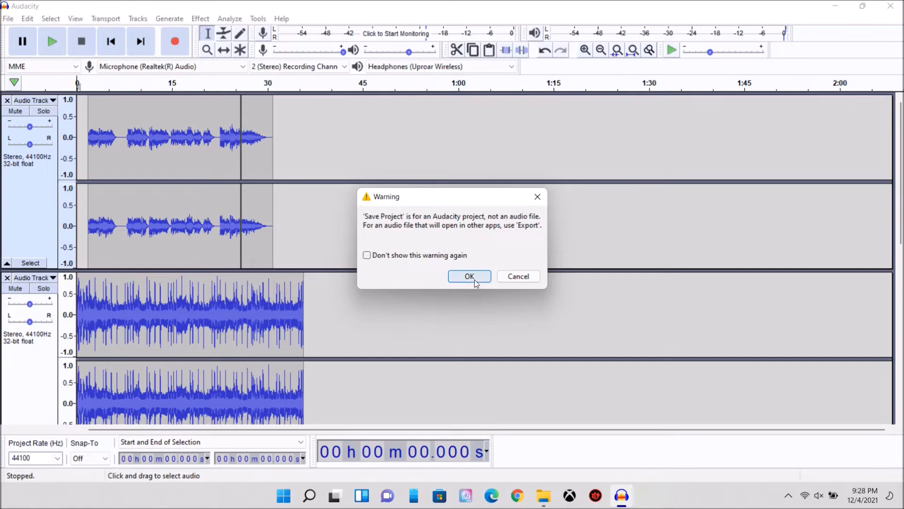
{"action": "left_click", "coordinate": [521, 277]}
{"action": "left_click", "coordinate": [8, 19]}
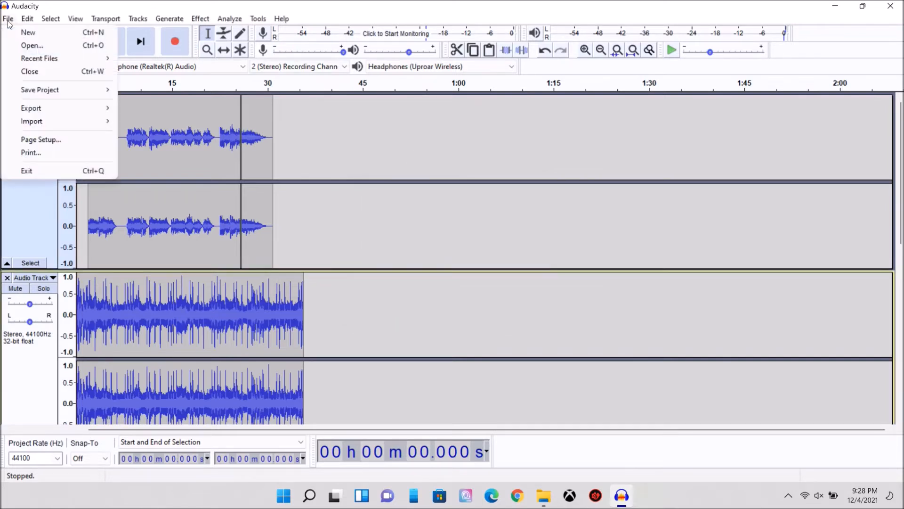
{"action": "mouse_move", "coordinate": [30, 107]}
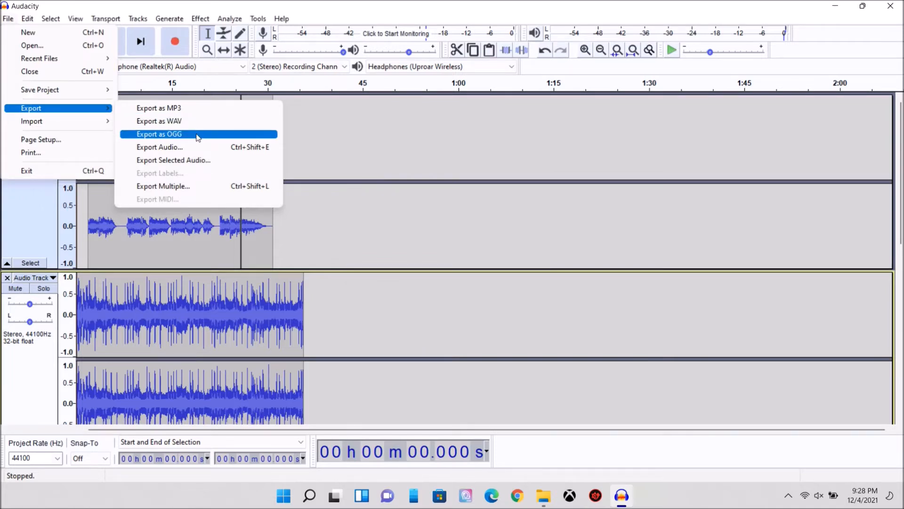
{"action": "left_click", "coordinate": [202, 160]}
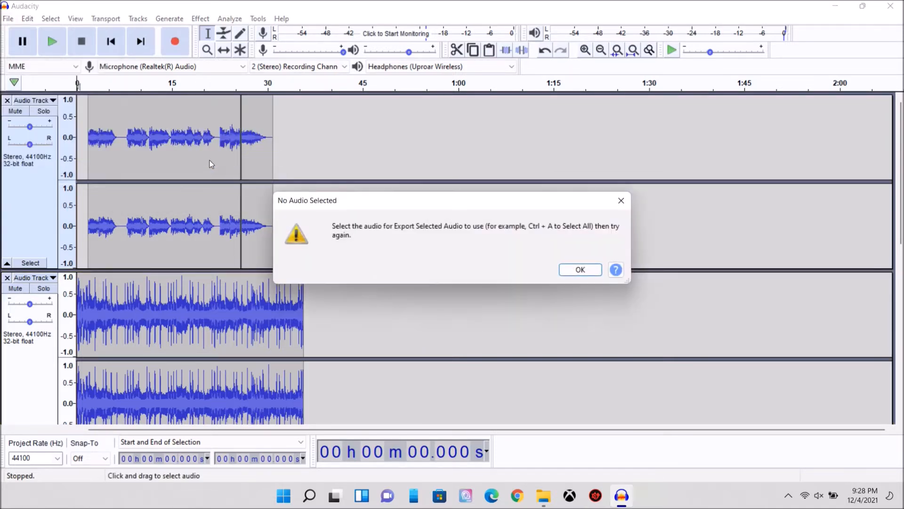
{"action": "left_click", "coordinate": [621, 200]}
Export the mix as an MP3 named "Every Rose" in the Music folder, accepting the mixdown to one stereo file
{"action": "left_click", "coordinate": [7, 19]}
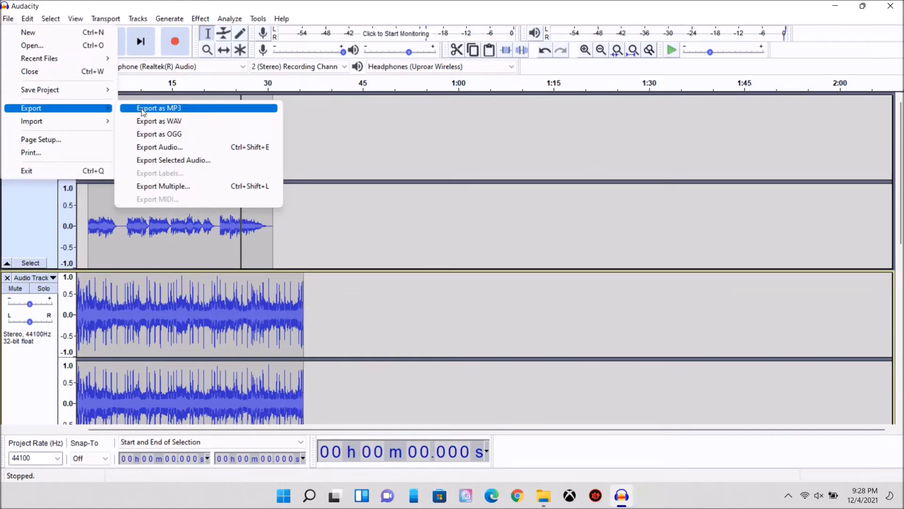
{"action": "left_click", "coordinate": [210, 111]}
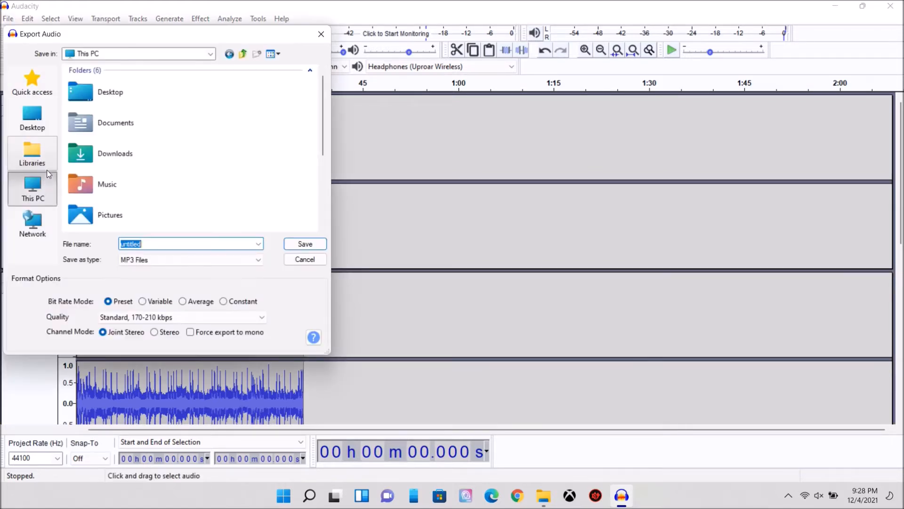
{"action": "left_click", "coordinate": [102, 184]}
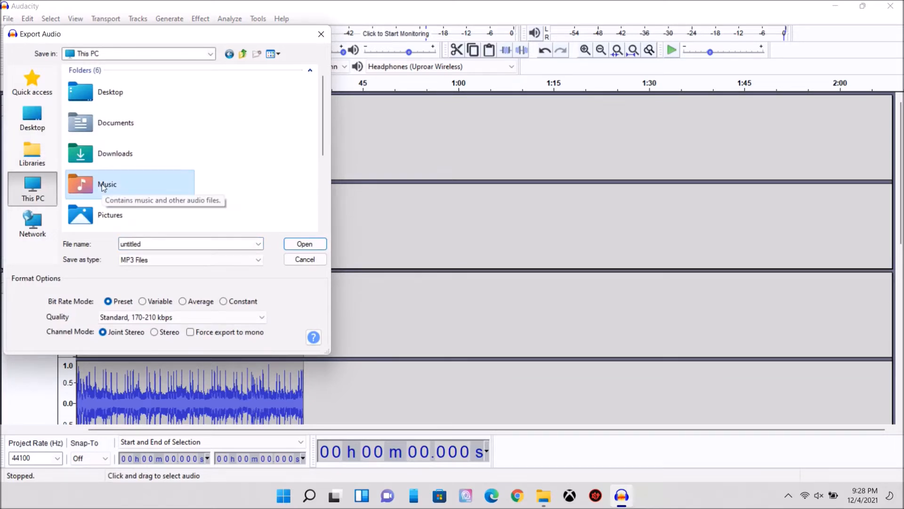
{"action": "left_click", "coordinate": [305, 244]}
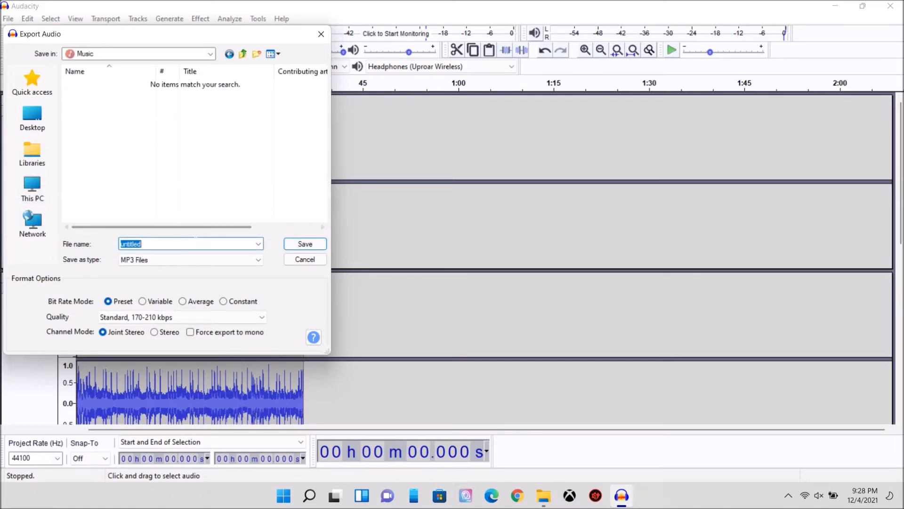
{"action": "type", "text": "Every Rose"}
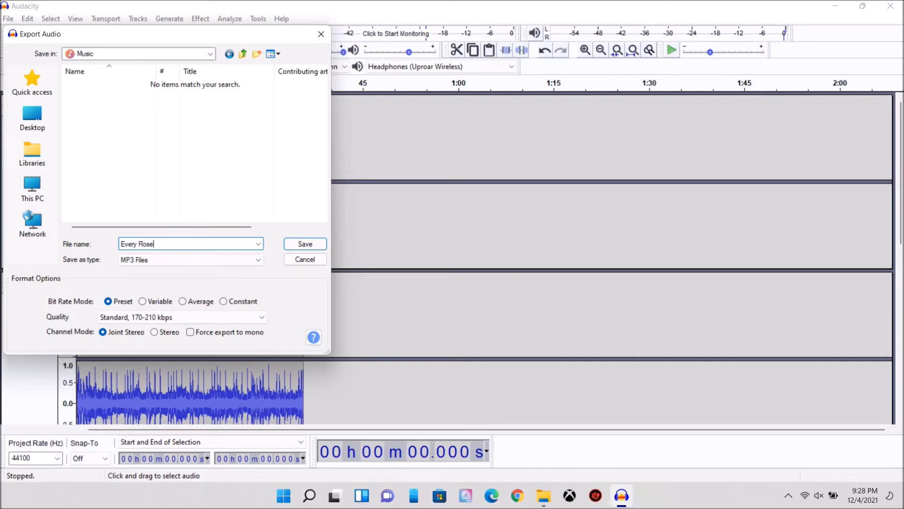
{"action": "left_click", "coordinate": [304, 244]}
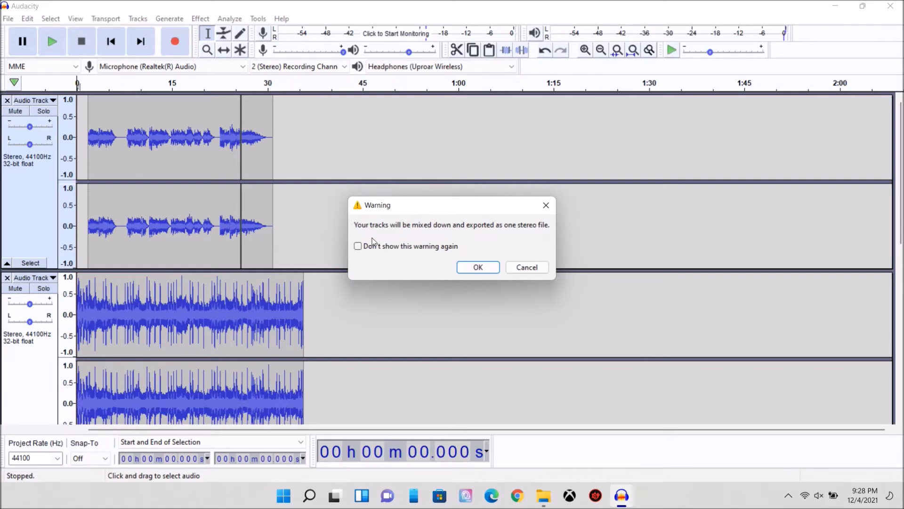
{"action": "left_click", "coordinate": [478, 267]}
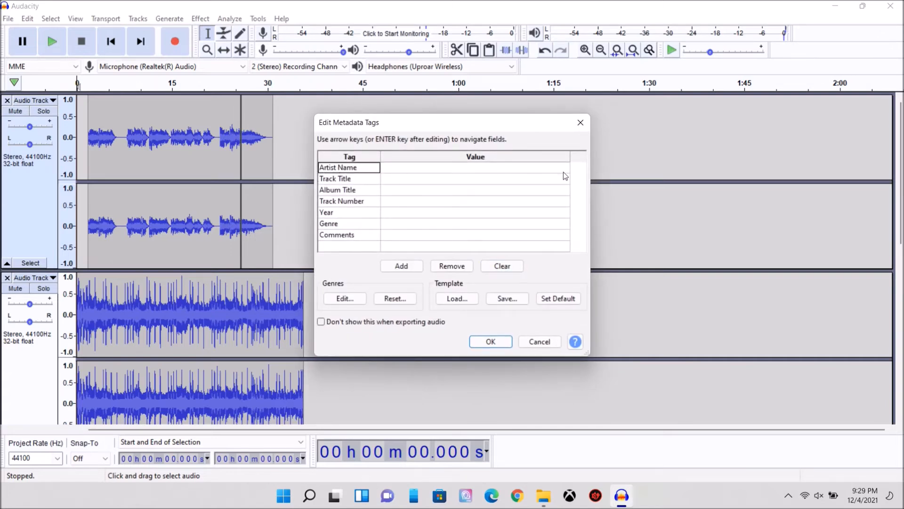
Fill in the export metadata with artist name "Tuff Steel" and track title "Every Rose"
{"action": "left_click", "coordinate": [406, 169]}
{"action": "type", "text": "t"}
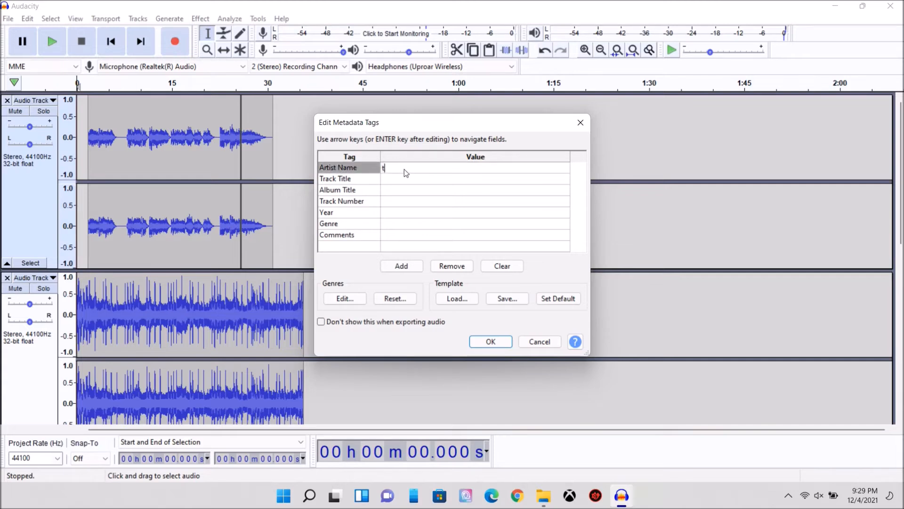
{"action": "key", "text": "BackSpace"}
{"action": "type", "text": "Tuff Steel"}
{"action": "key", "text": "Return"}
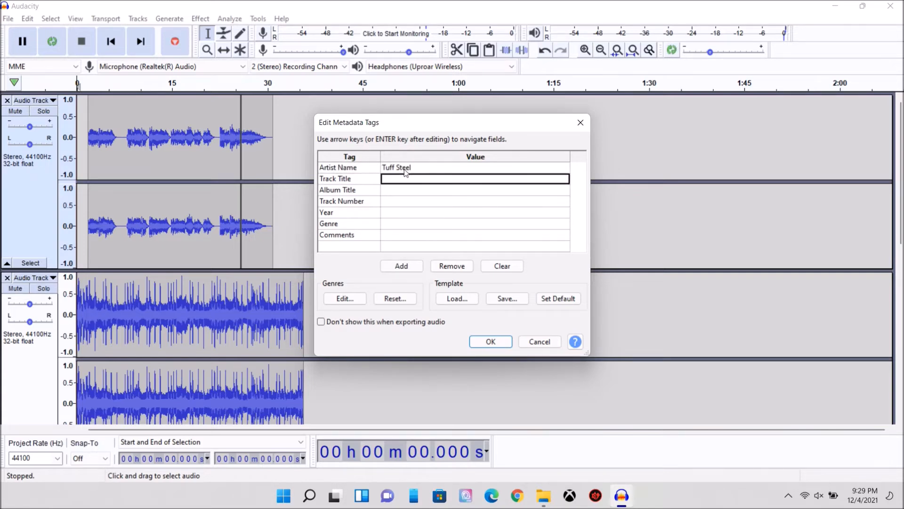
{"action": "type", "text": "Every Rose"}
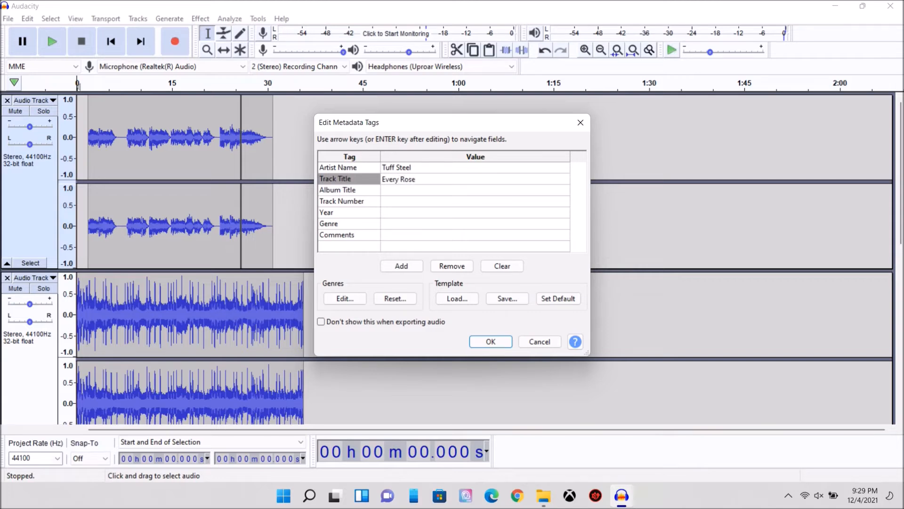
{"action": "key", "text": "Return"}
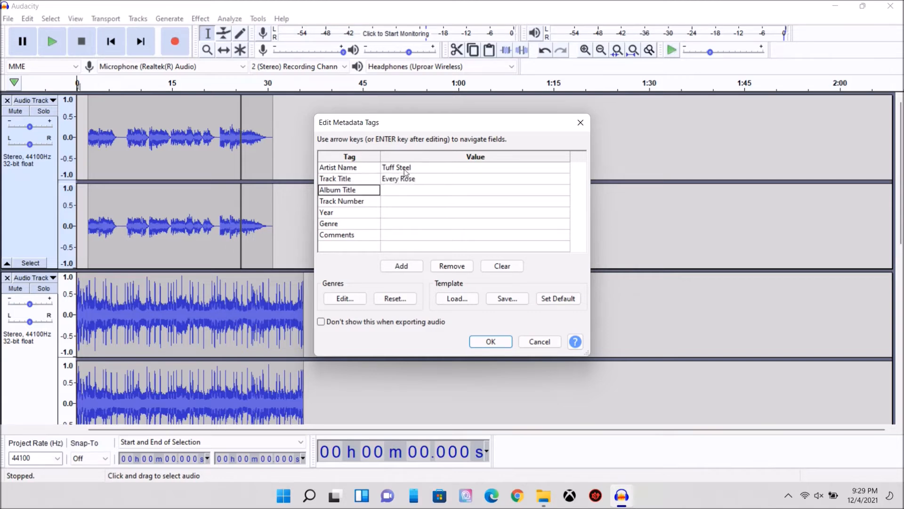
Set the album title to "TUFF Band", year to 2021 and genre to Rock, and complete the export
{"action": "type", "text": "TUFF"}
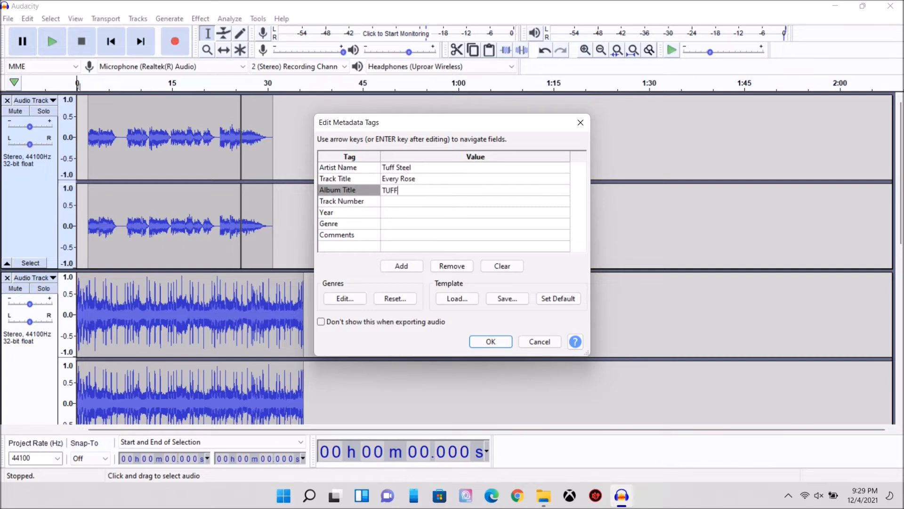
{"action": "type", "text": " Band"}
{"action": "key", "text": "Return"}
{"action": "key", "text": "Right"}
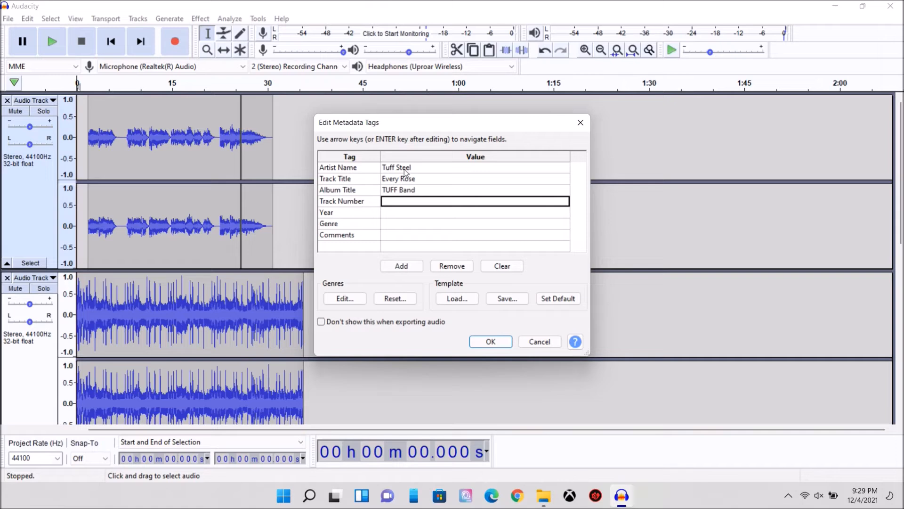
{"action": "key", "text": "Return"}
{"action": "key", "text": "Right"}
{"action": "type", "text": "2021"}
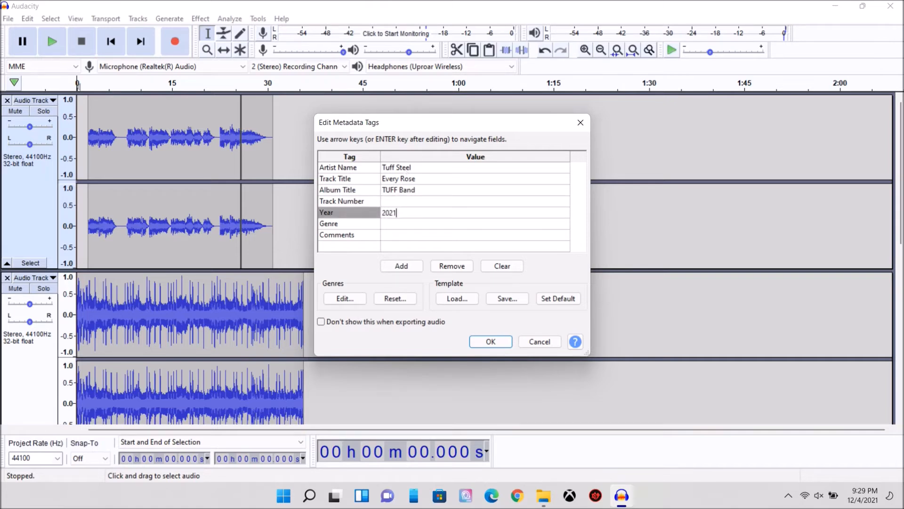
{"action": "key", "text": "Return"}
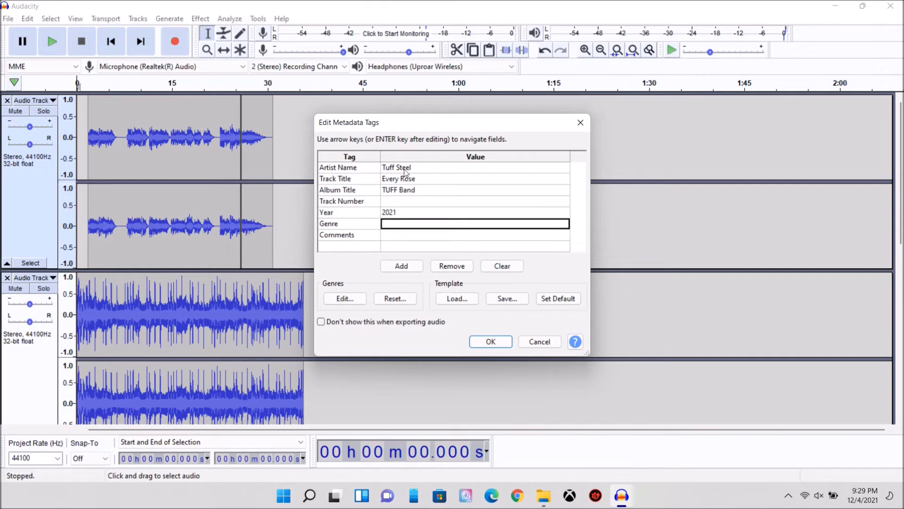
{"action": "type", "text": "Rock"}
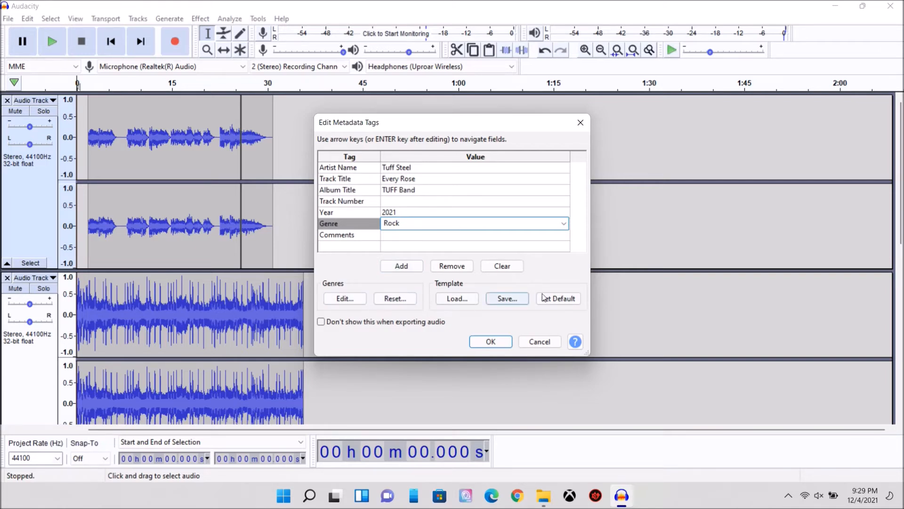
{"action": "left_click", "coordinate": [485, 346]}
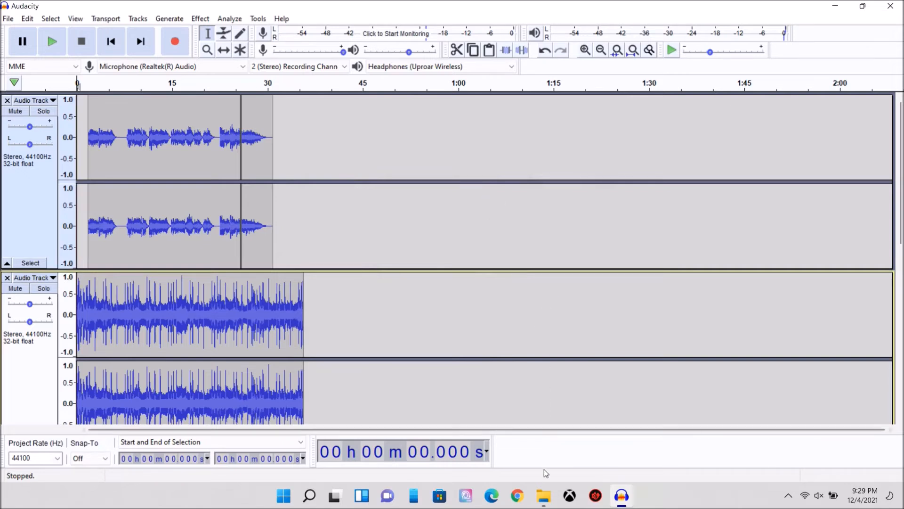
Switch to File Explorer, play the exported Every Rose file from the Music folder, and close the player
{"action": "left_click", "coordinate": [544, 497]}
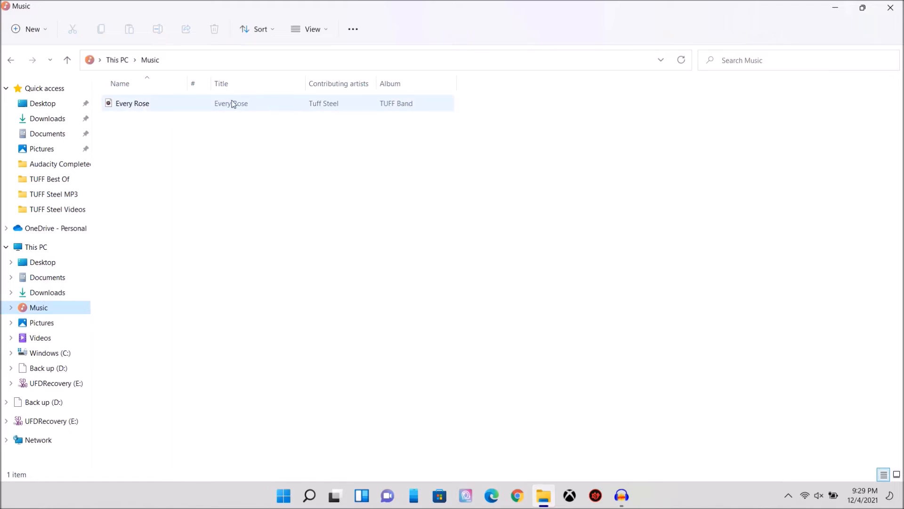
{"action": "double_click", "coordinate": [151, 109]}
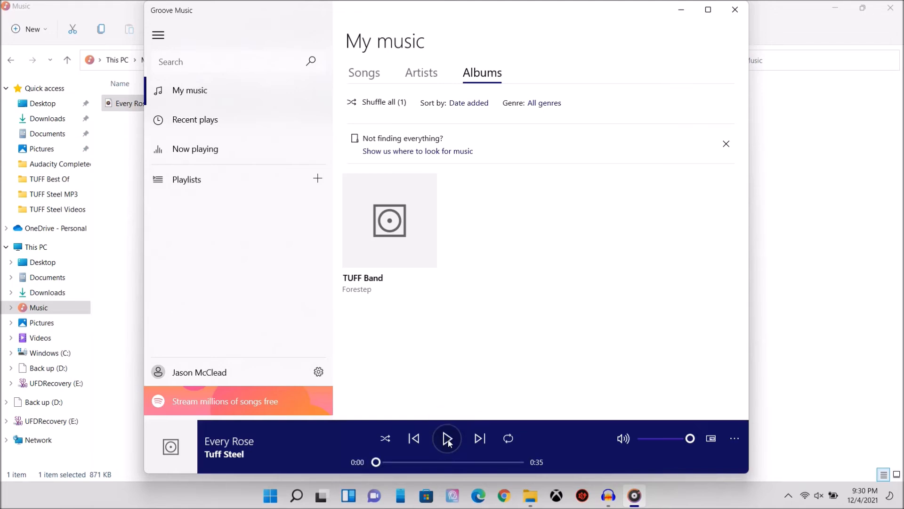
{"action": "left_click", "coordinate": [736, 10]}
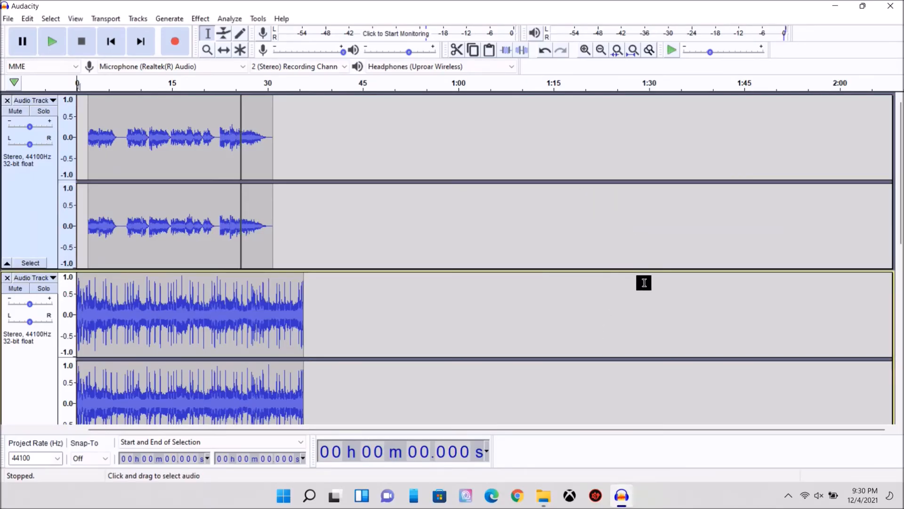
Select the backing track's ending from about 28.05 to 35.66 seconds and apply a Fade Out to it
{"action": "scroll", "coordinate": [466, 240], "scroll_direction": "down", "scroll_amount": 2}
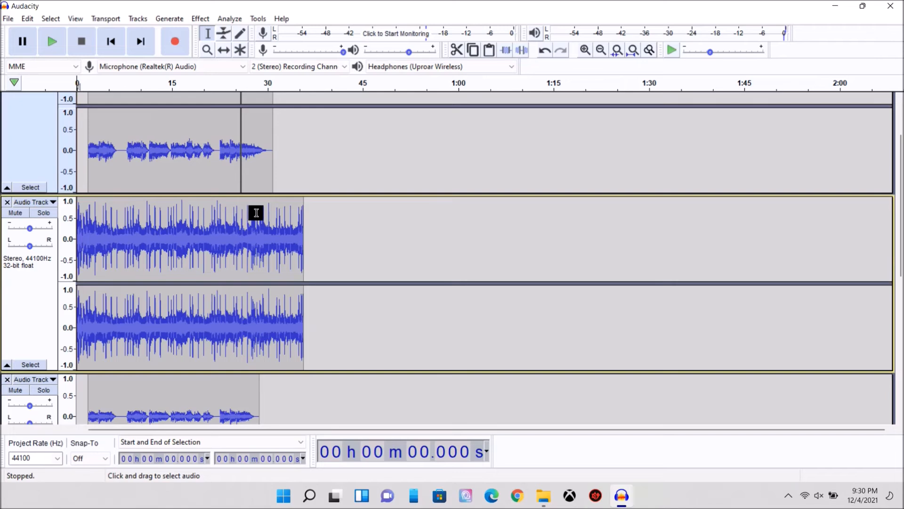
{"action": "left_click_drag", "start_coordinate": [255, 210], "coordinate": [302, 212]}
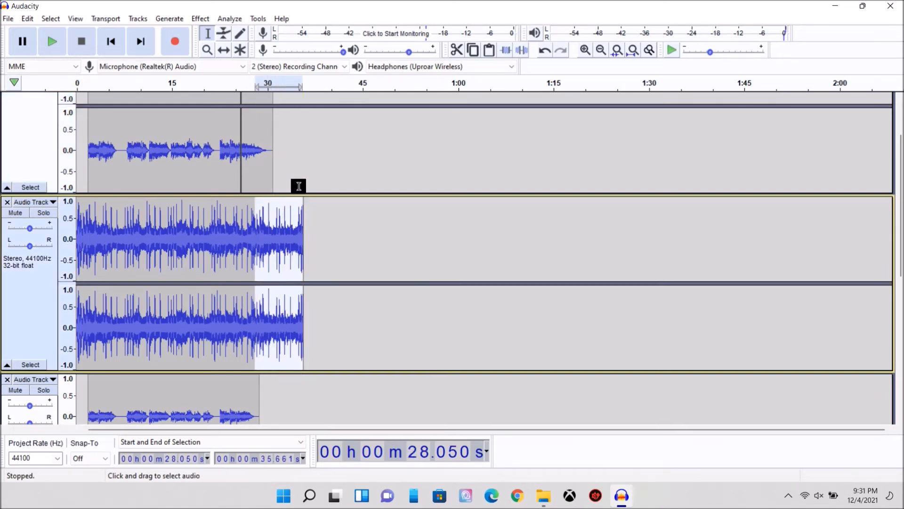
{"action": "left_click", "coordinate": [196, 18]}
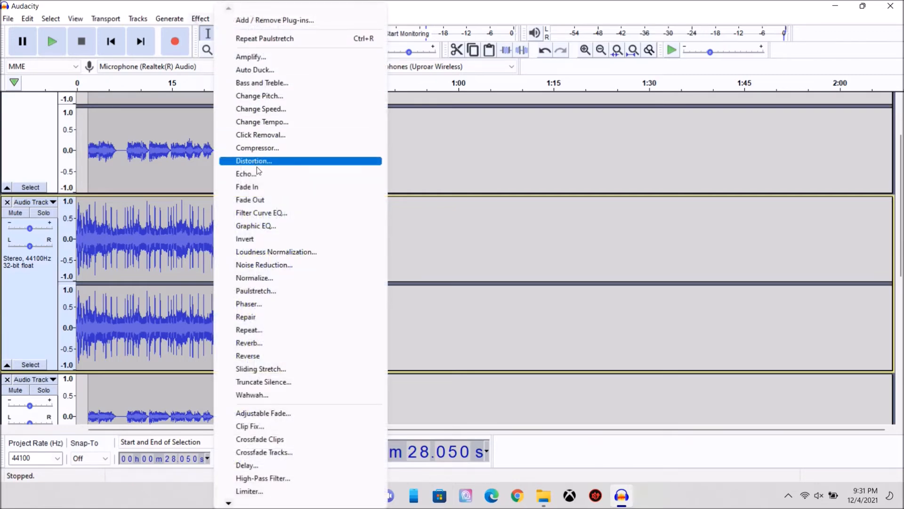
{"action": "left_click", "coordinate": [261, 201]}
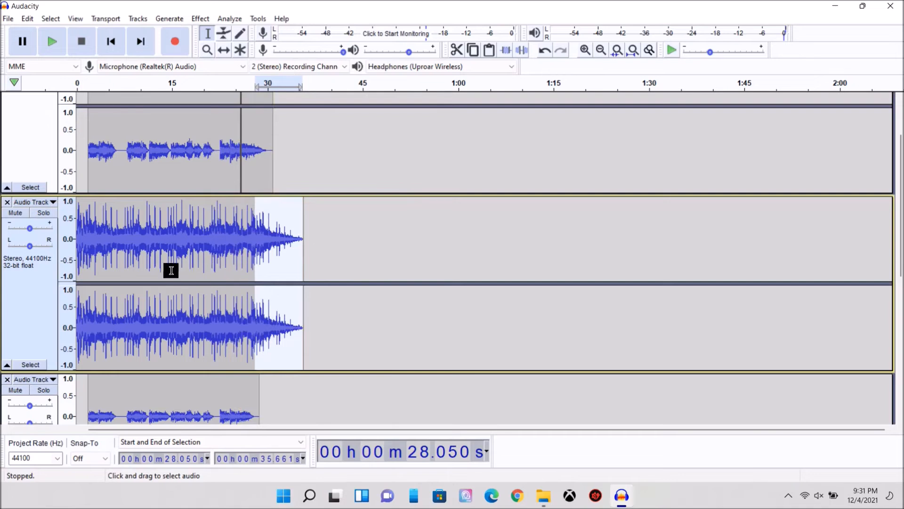
Solo the backing track, listen to its faded ending, and turn solo off again
{"action": "left_click", "coordinate": [43, 213]}
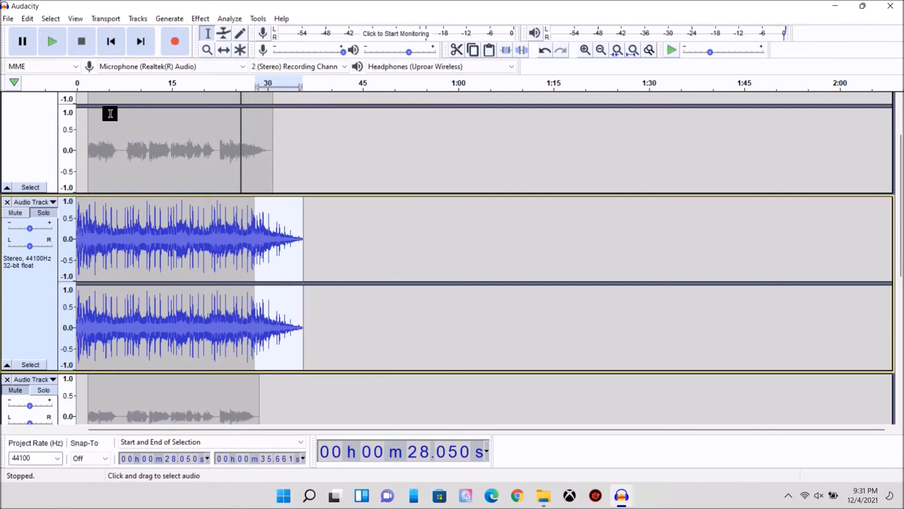
{"action": "left_click", "coordinate": [65, 46]}
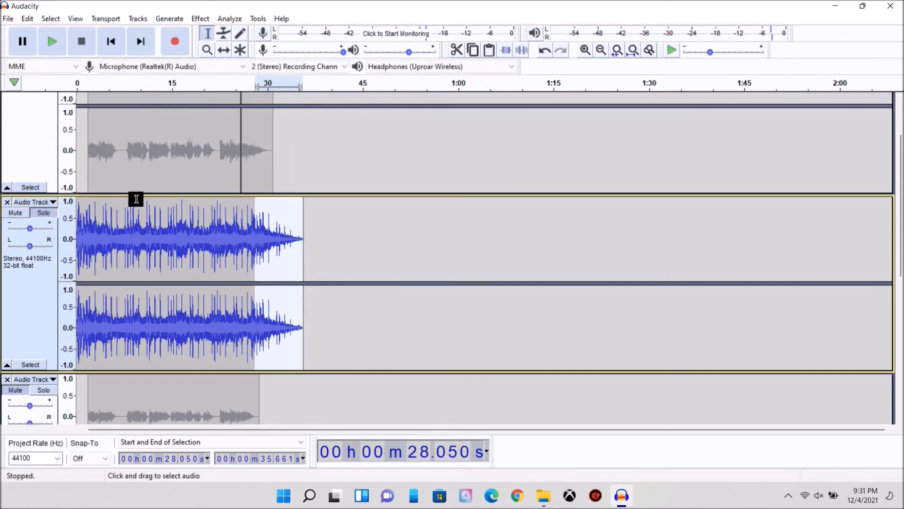
{"action": "left_click", "coordinate": [48, 212]}
Select the end of the top vocal track's first phrase, from about 5.35 to 7.19 seconds
{"action": "scroll", "coordinate": [414, 203], "scroll_direction": "up", "scroll_amount": 2}
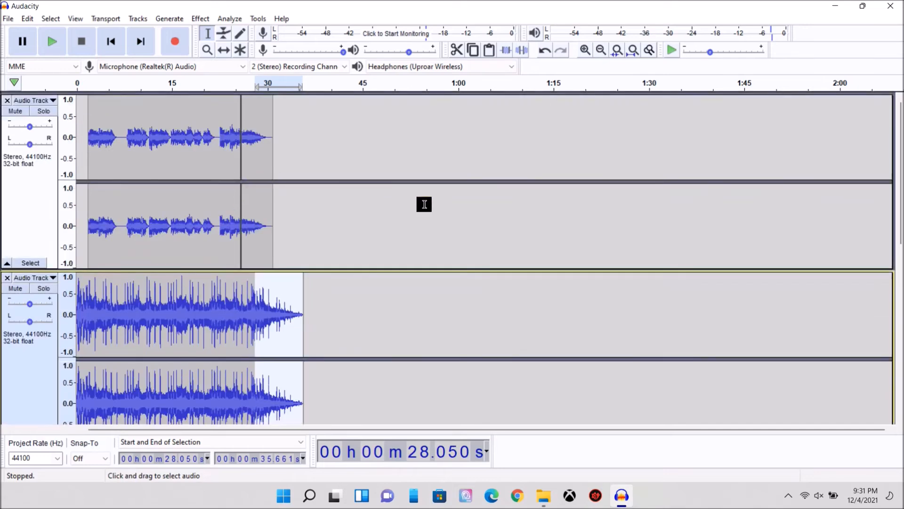
{"action": "left_click", "coordinate": [241, 123]}
{"action": "left_click", "coordinate": [207, 49]}
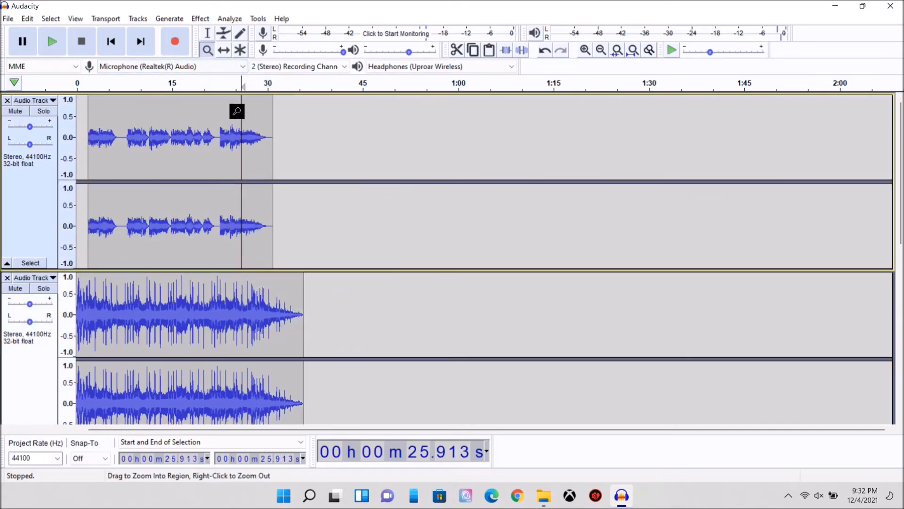
{"action": "left_click", "coordinate": [237, 127]}
{"action": "double_click", "coordinate": [238, 126]}
{"action": "left_click", "coordinate": [237, 126]}
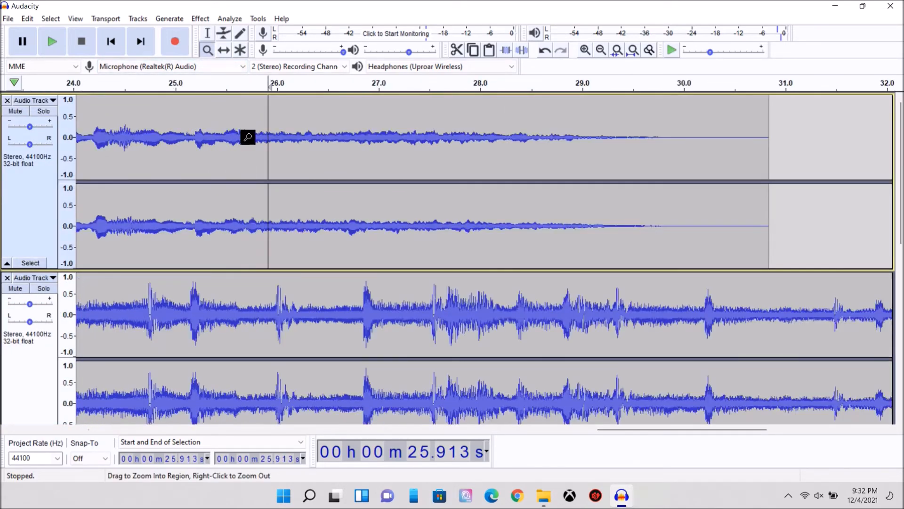
{"action": "left_click_drag", "start_coordinate": [584, 430], "coordinate": [108, 432]}
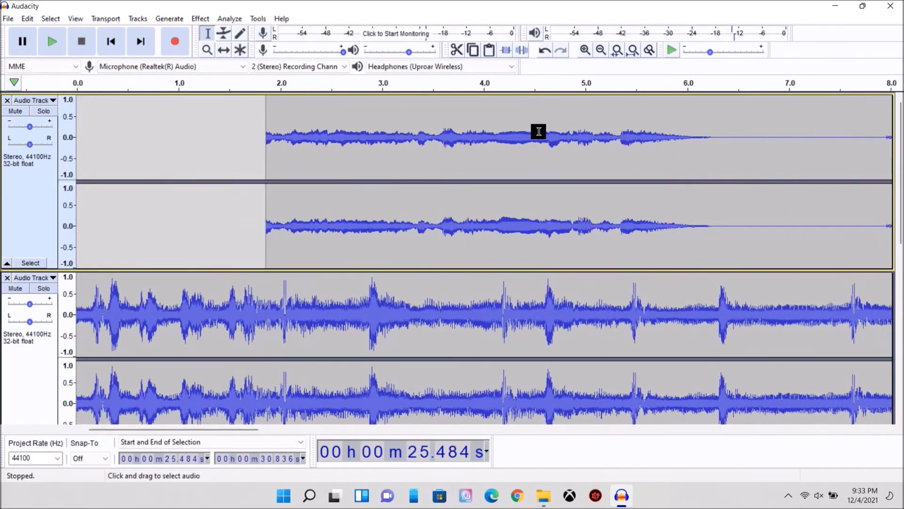
{"action": "left_click_drag", "start_coordinate": [621, 136], "coordinate": [807, 165]}
Open the Echo effect for the selected vocal and preview it with a 1.5-second delay and 0.3 decay factor
{"action": "left_click", "coordinate": [201, 18]}
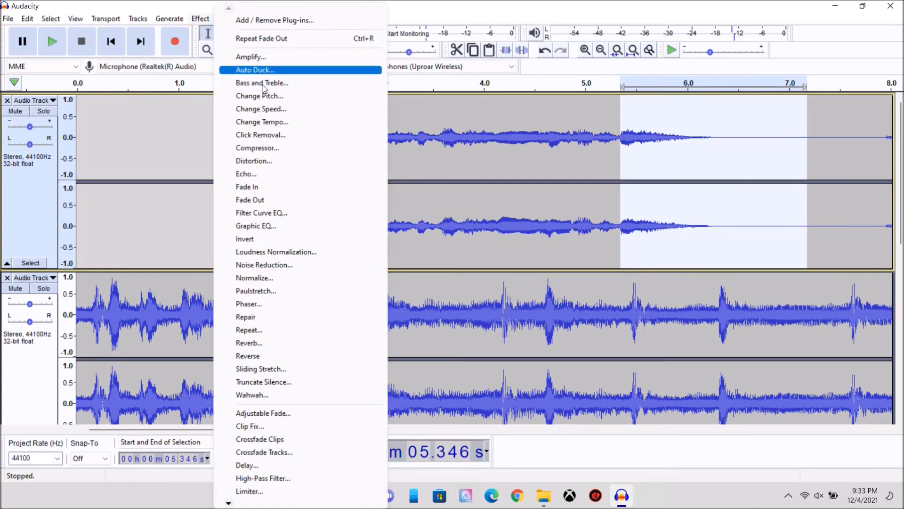
{"action": "left_click", "coordinate": [263, 175]}
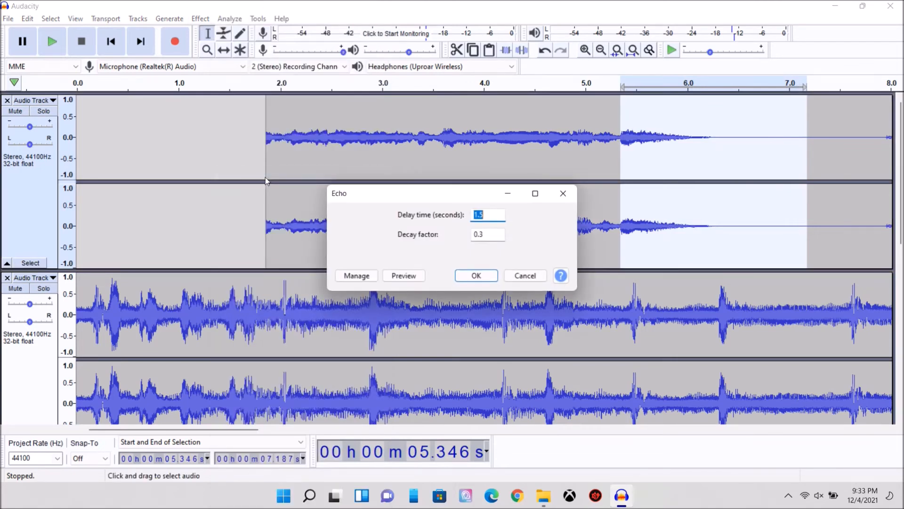
{"action": "left_click", "coordinate": [413, 275]}
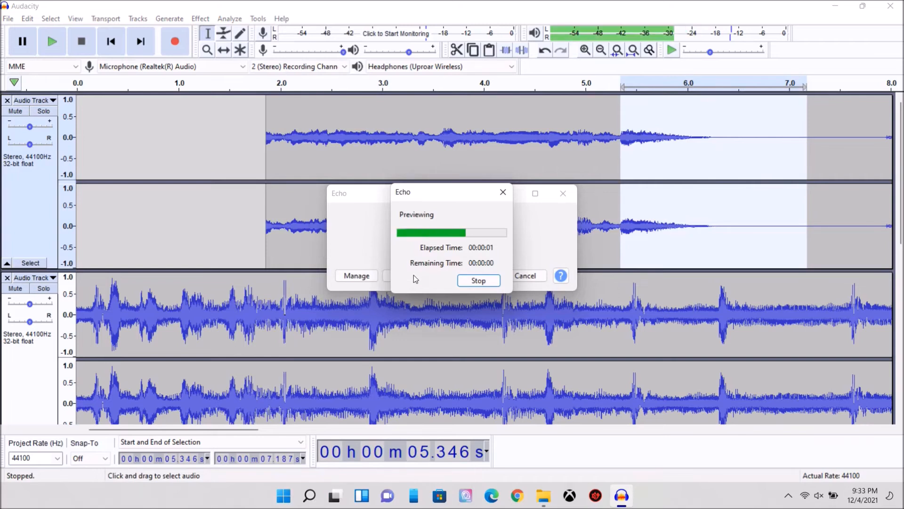
Preview the echo with a decay factor of 0.5, and with 0.3 decay at delay times including 0.8 and 0.5 seconds
{"action": "left_click", "coordinate": [485, 234]}
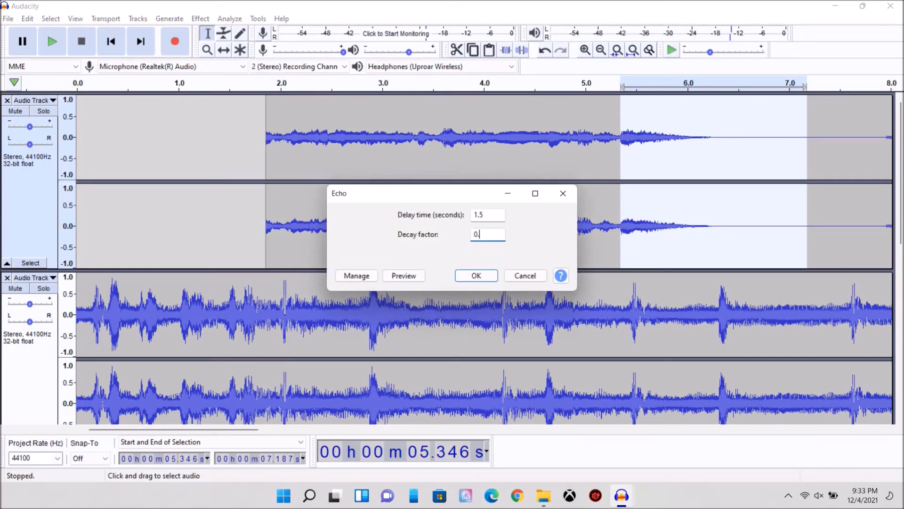
{"action": "left_click", "coordinate": [409, 276]}
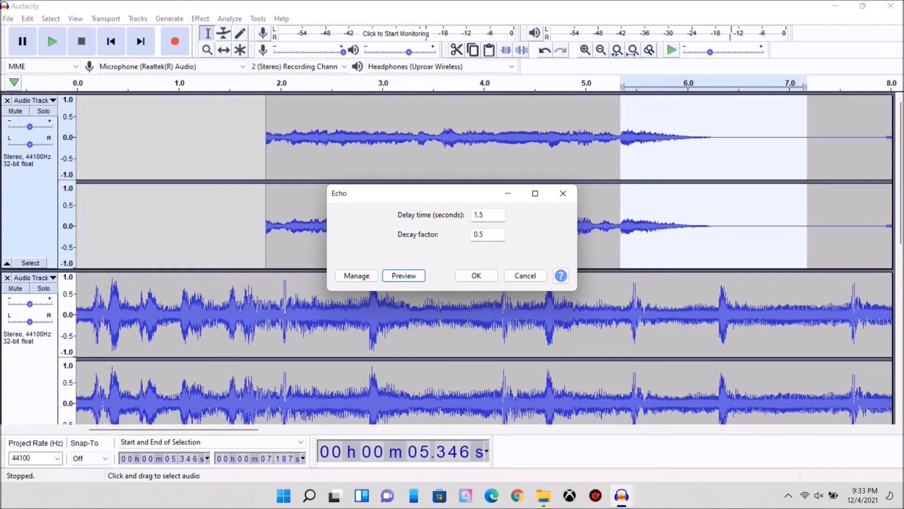
{"action": "left_click", "coordinate": [485, 235]}
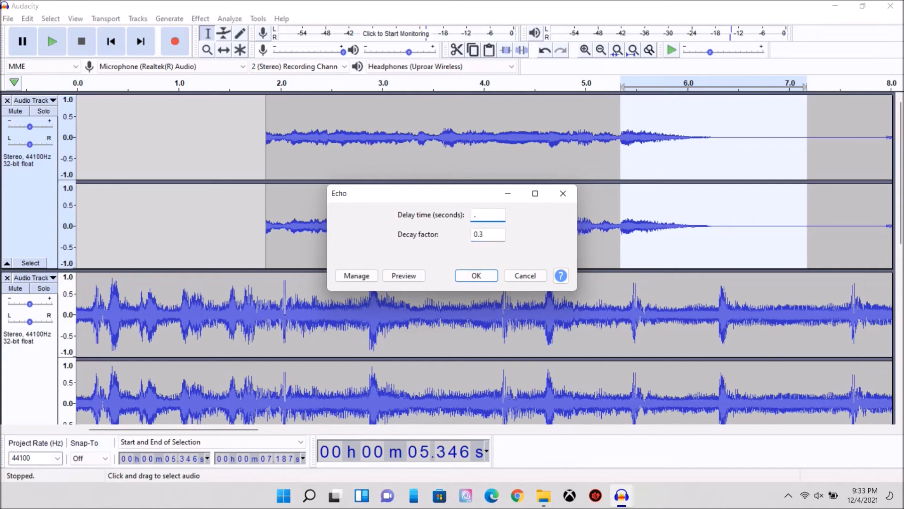
{"action": "left_click", "coordinate": [405, 275]}
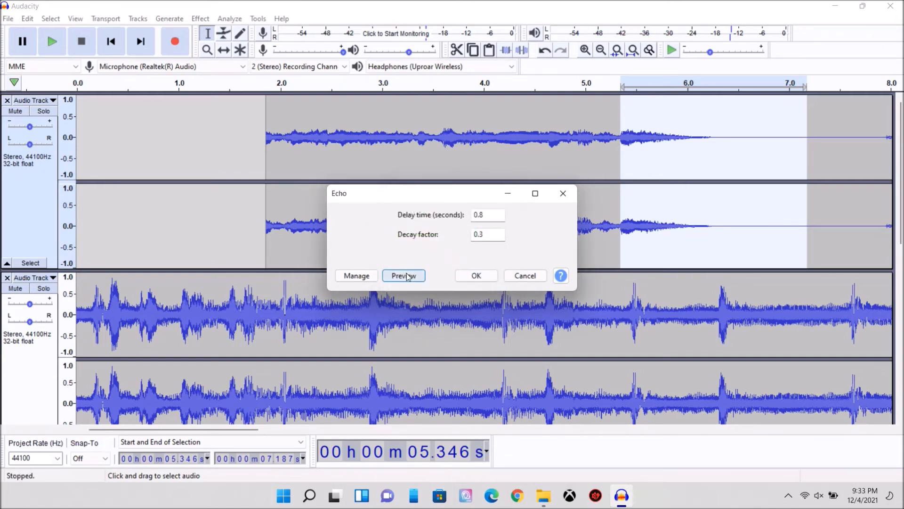
{"action": "left_click", "coordinate": [488, 216]}
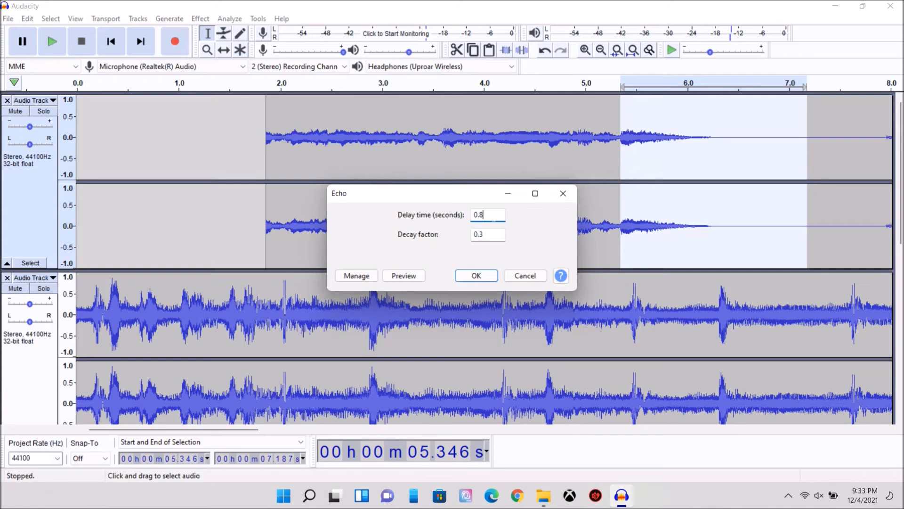
{"action": "left_click", "coordinate": [405, 276]}
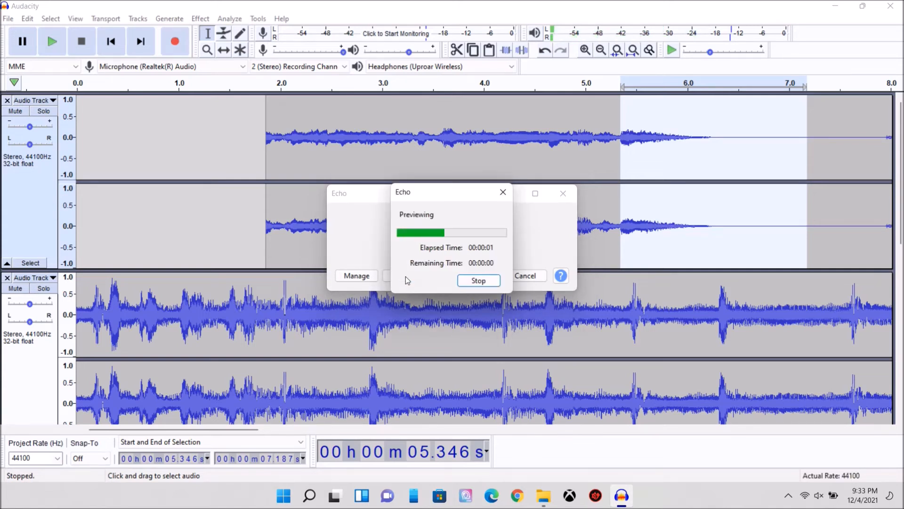
{"action": "left_click", "coordinate": [477, 279]}
{"action": "left_click", "coordinate": [487, 216]}
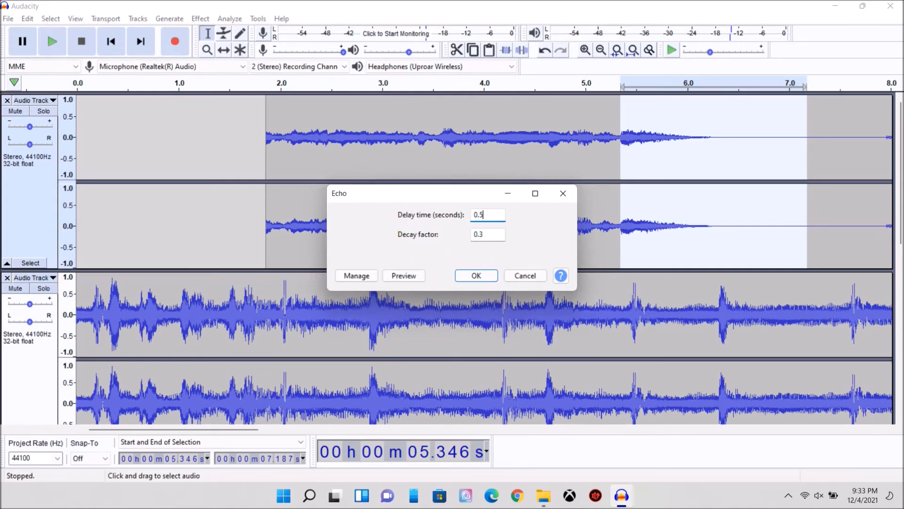
{"action": "left_click", "coordinate": [404, 275]}
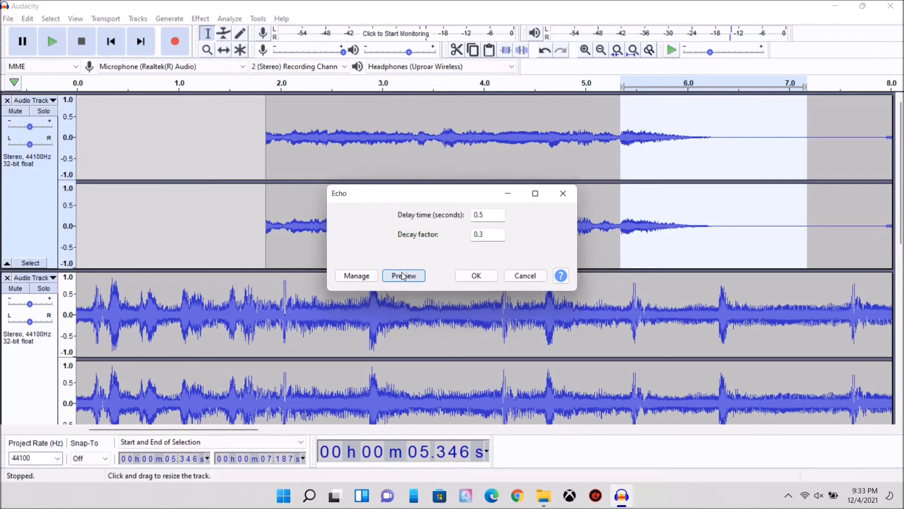
Set the echo delay time to 1.5 seconds, preview it with the 0.3 decay factor, and apply the effect
{"action": "left_click_drag", "start_coordinate": [488, 215], "coordinate": [460, 220]}
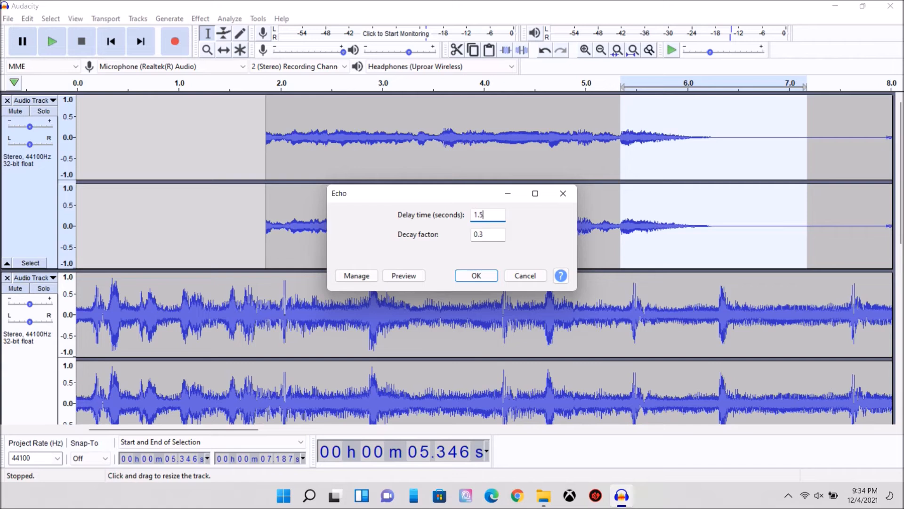
{"action": "left_click", "coordinate": [402, 276]}
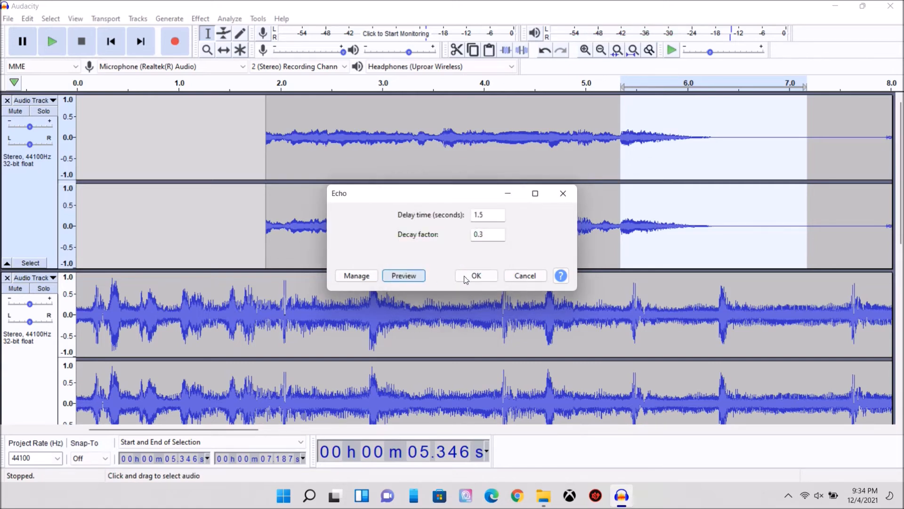
{"action": "left_click", "coordinate": [483, 276]}
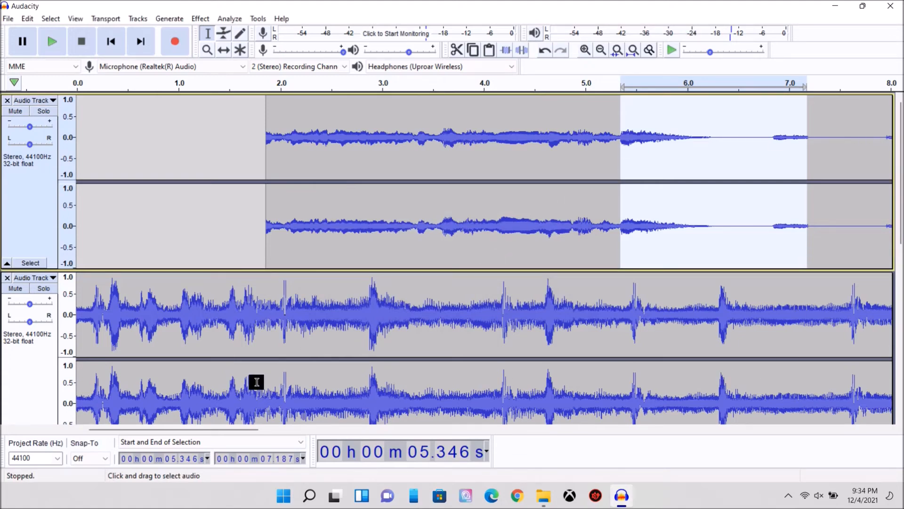
Play the mix from about 5.05 seconds to hear the echoed vocal passage, and stop playback
{"action": "left_click_drag", "start_coordinate": [216, 429], "coordinate": [298, 430]}
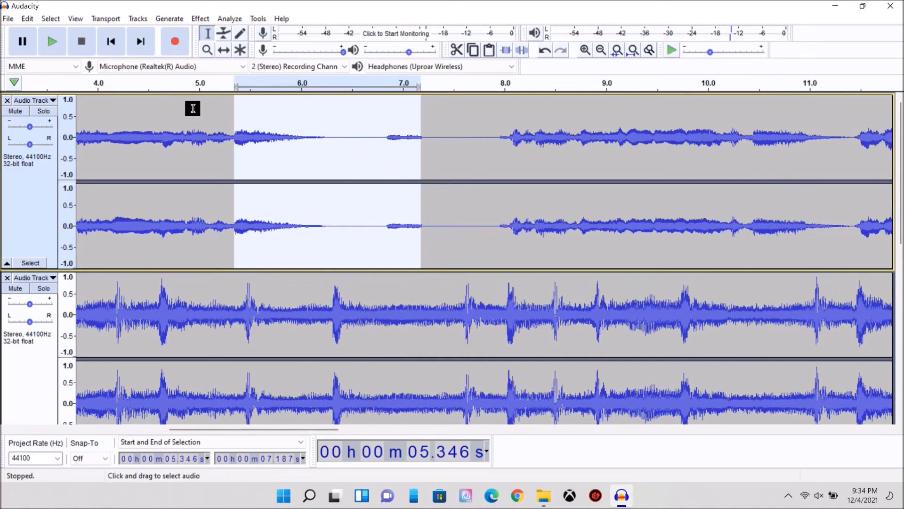
{"action": "left_click", "coordinate": [61, 49]}
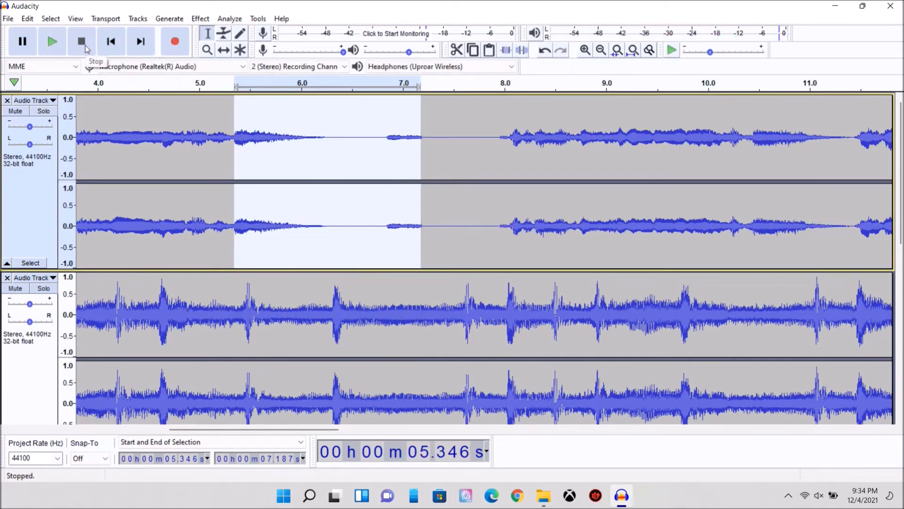
{"action": "left_click", "coordinate": [204, 132]}
{"action": "left_click", "coordinate": [62, 49]}
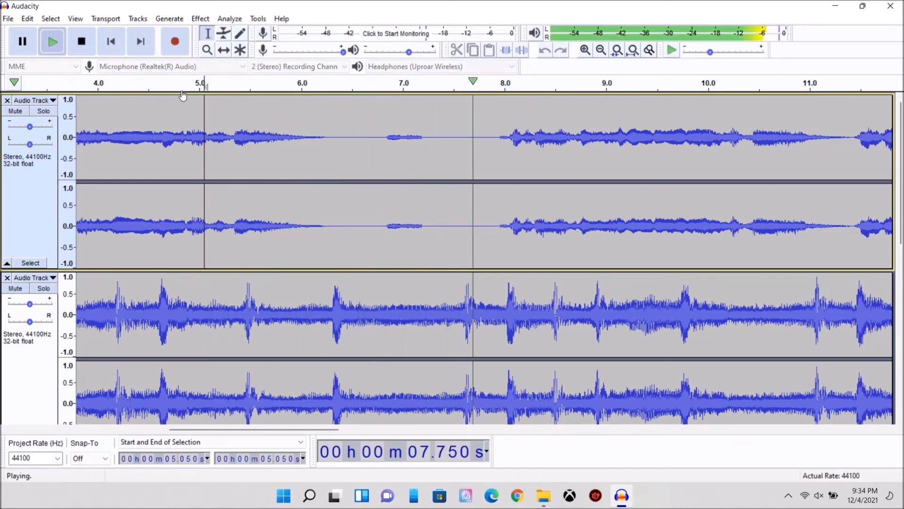
{"action": "left_click", "coordinate": [90, 47]}
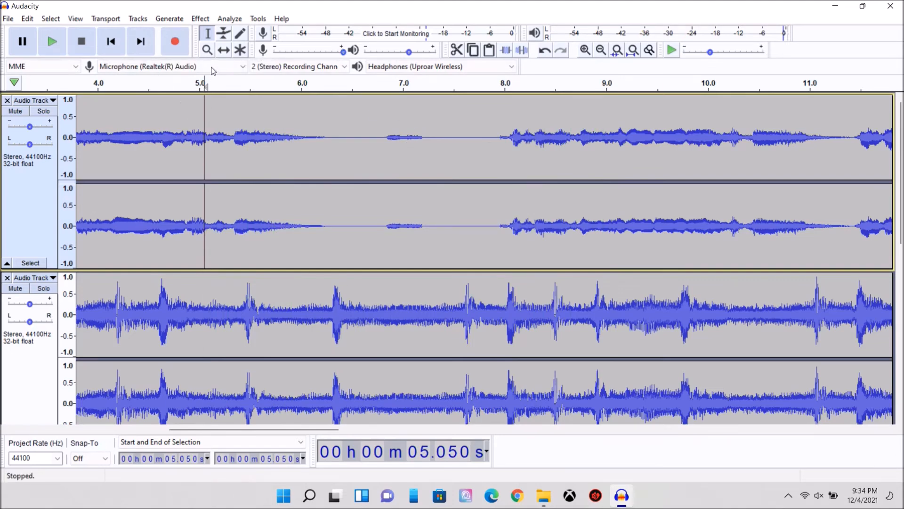
Select the vocal gap containing the echo, from about 6.37 to 7.91 seconds
{"action": "left_click", "coordinate": [207, 50]}
{"action": "right_click", "coordinate": [256, 140]}
{"action": "right_click", "coordinate": [257, 140]}
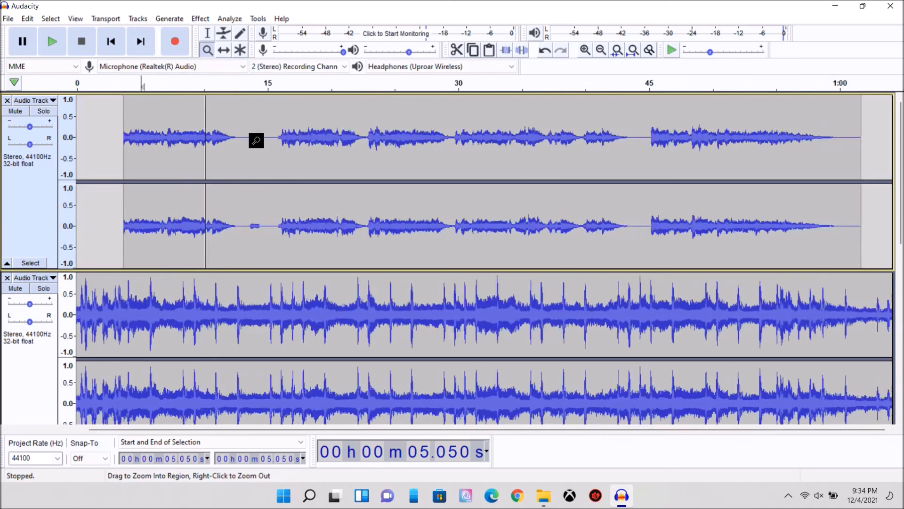
{"action": "right_click", "coordinate": [256, 140]}
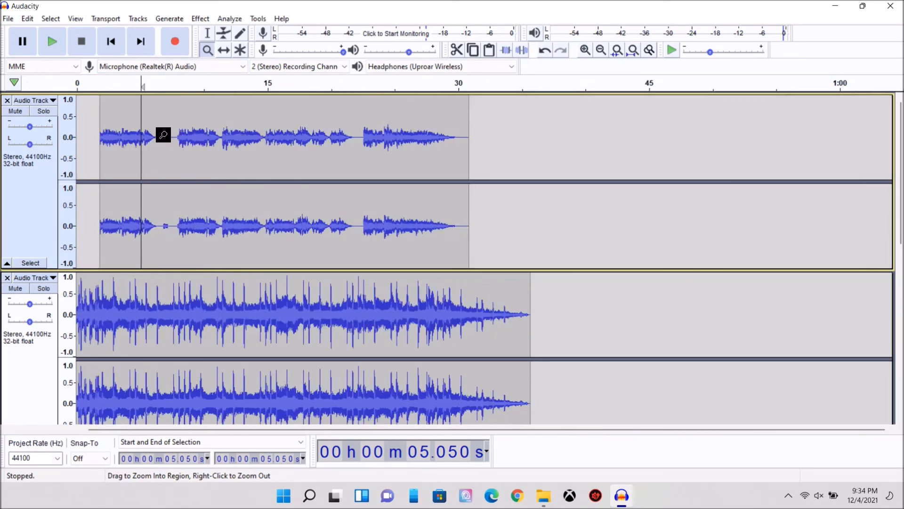
{"action": "left_click", "coordinate": [207, 33]}
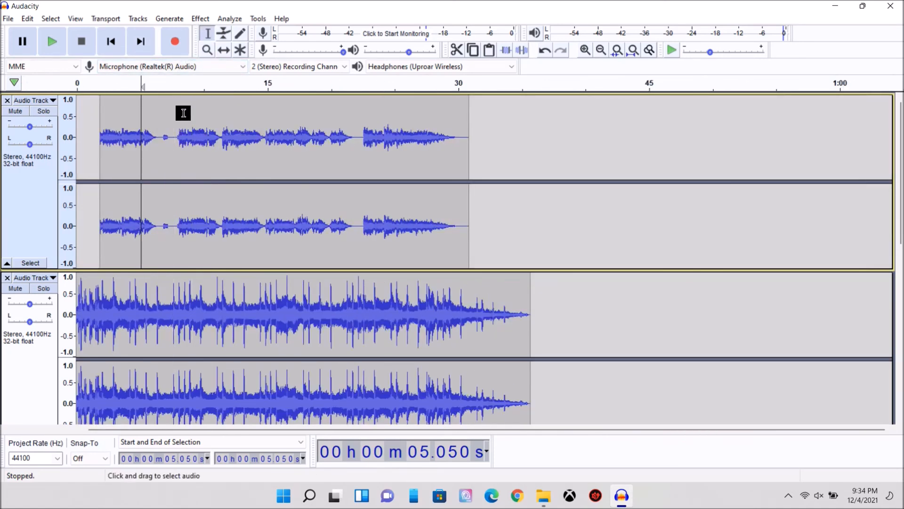
{"action": "left_click", "coordinate": [206, 49]}
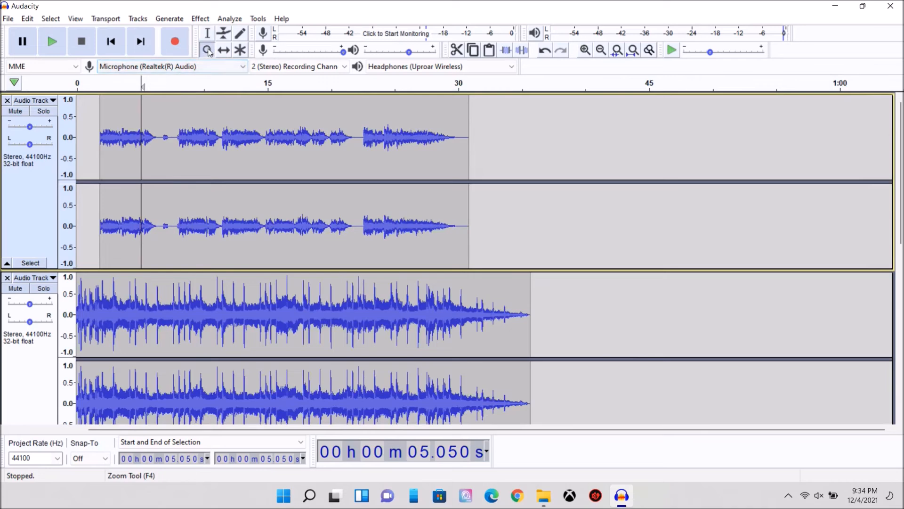
{"action": "left_click", "coordinate": [158, 139]}
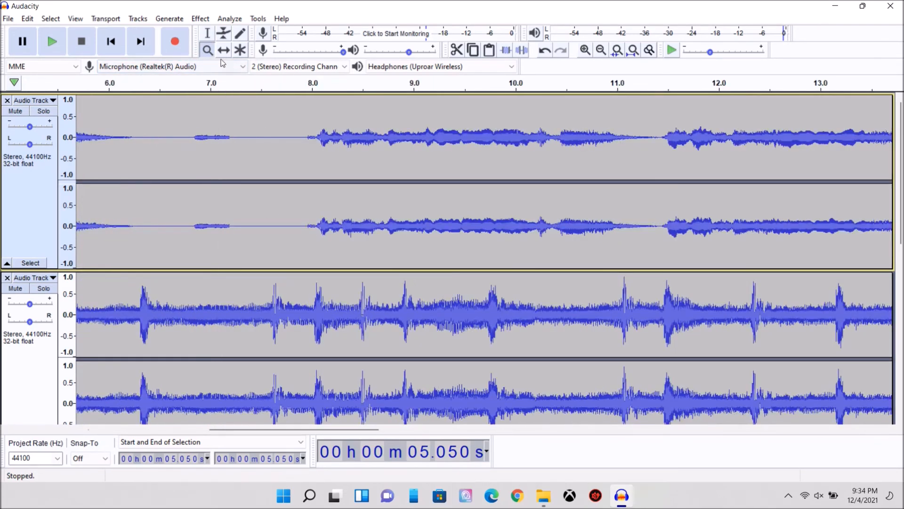
{"action": "left_click", "coordinate": [207, 33]}
{"action": "left_click_drag", "start_coordinate": [145, 138], "coordinate": [302, 186]}
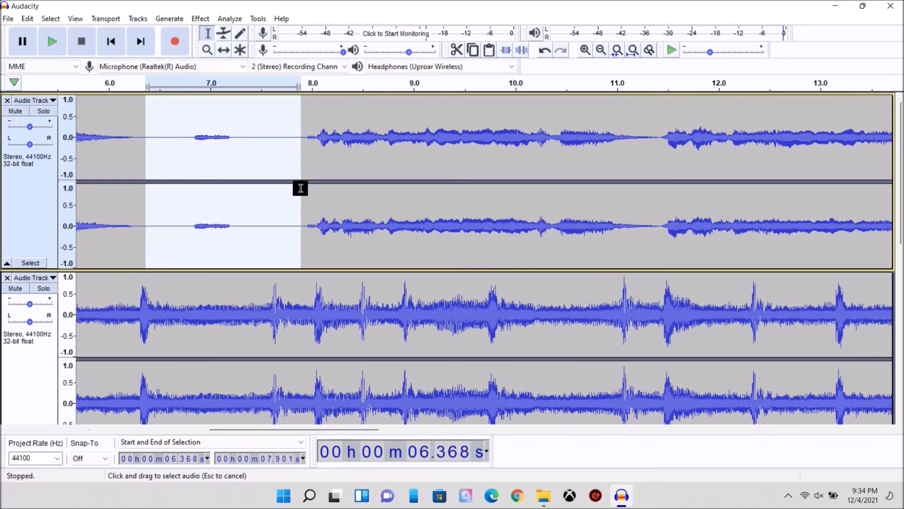
Capture a noise profile from the selection and apply Noise Reduction at 12 dB, sensitivity 6.00 and 3 frequency smoothing bands
{"action": "left_click", "coordinate": [199, 20]}
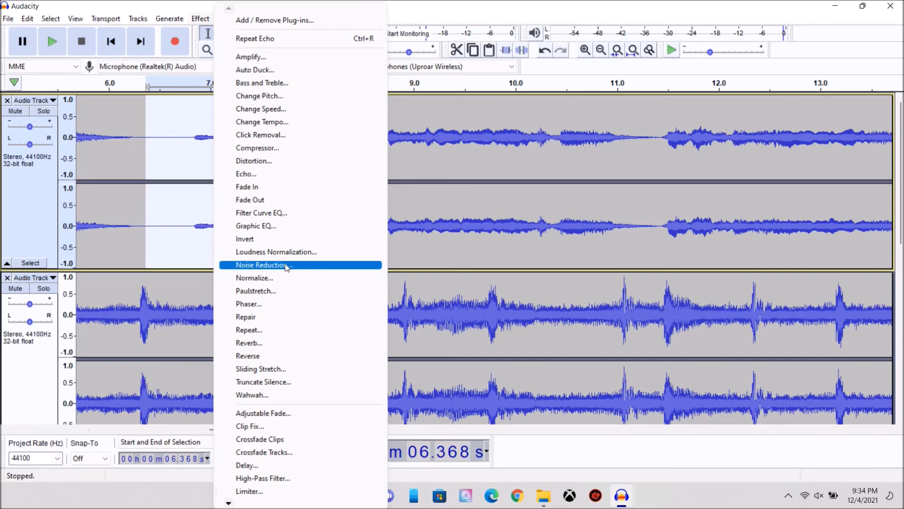
{"action": "left_click", "coordinate": [268, 265]}
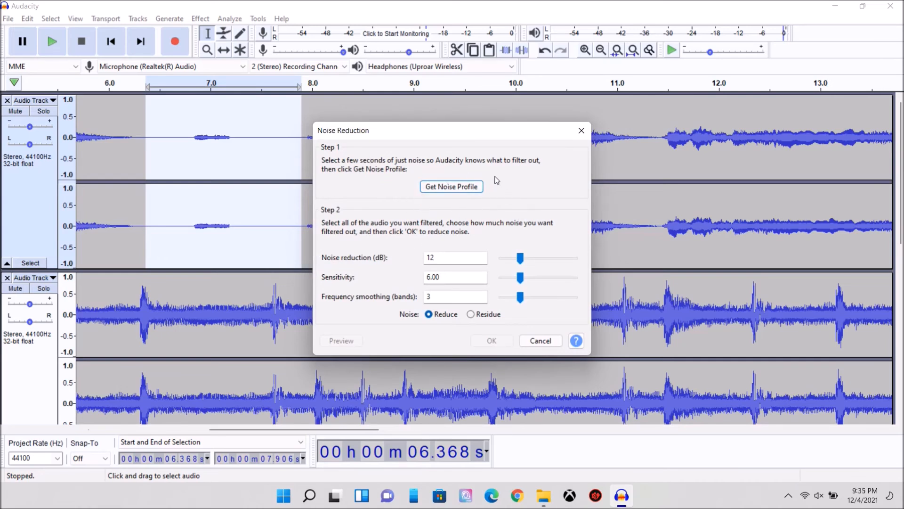
{"action": "left_click", "coordinate": [463, 188]}
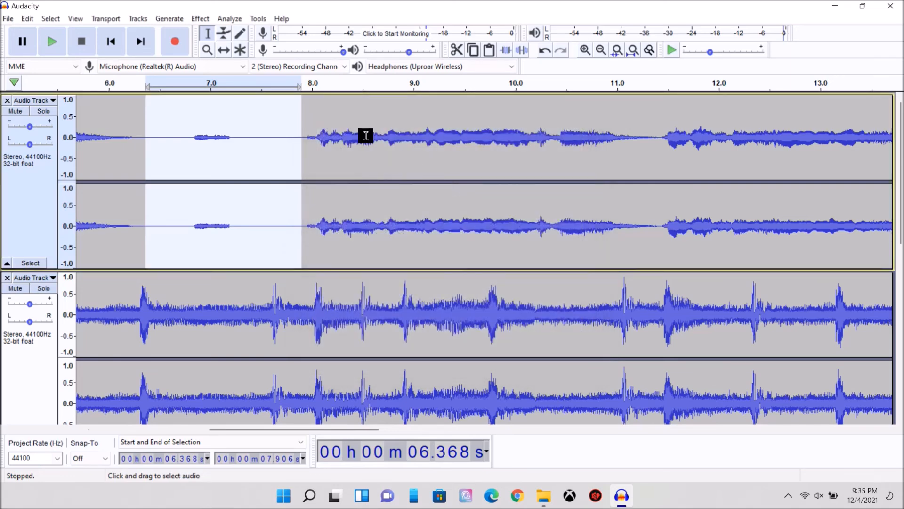
{"action": "left_click", "coordinate": [201, 18]}
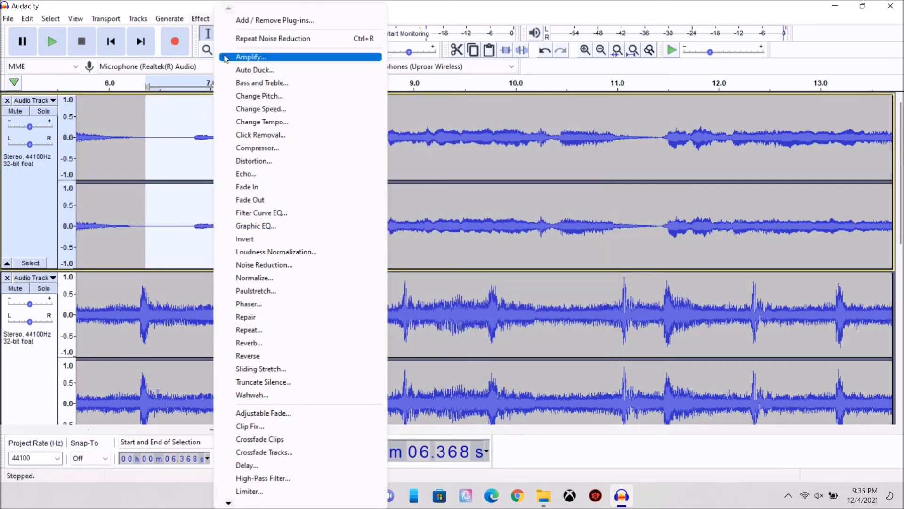
{"action": "left_click", "coordinate": [280, 266]}
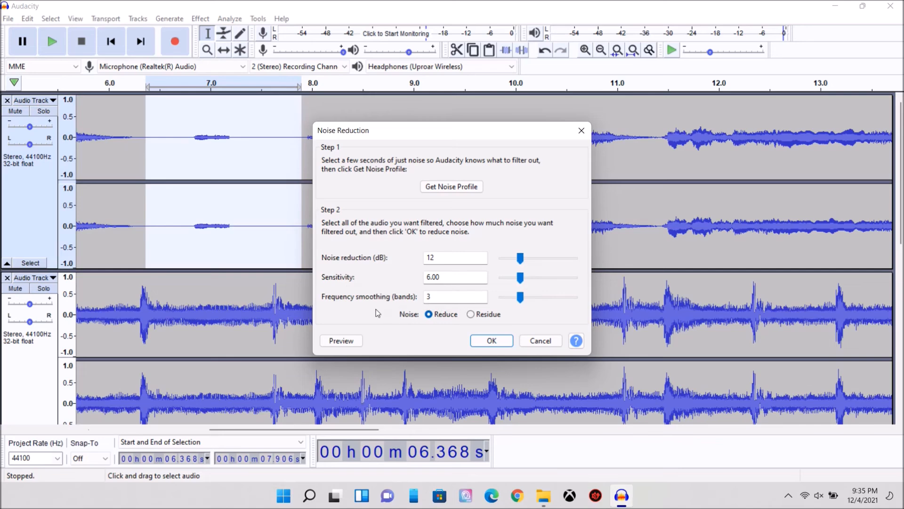
{"action": "left_click", "coordinate": [493, 346]}
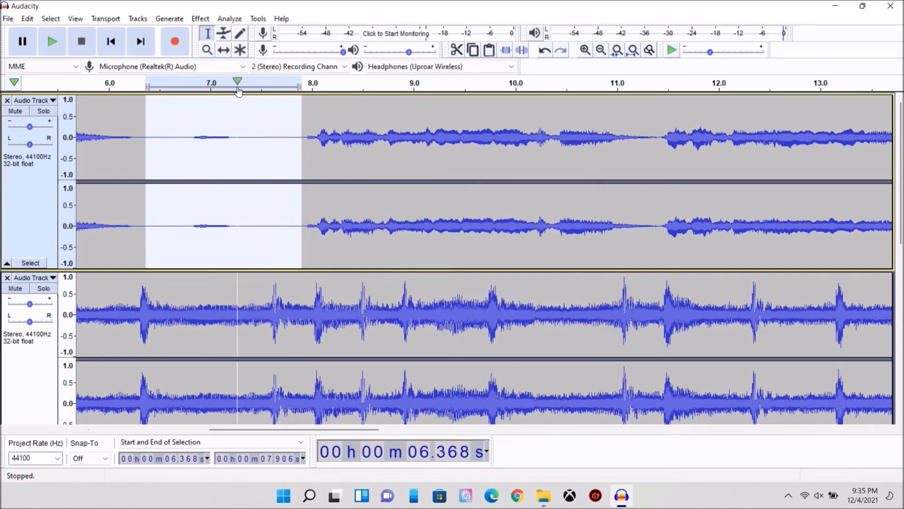
Reduce the selected vocal gap's volume with Amplify at -50.0 dB
{"action": "left_click", "coordinate": [201, 20]}
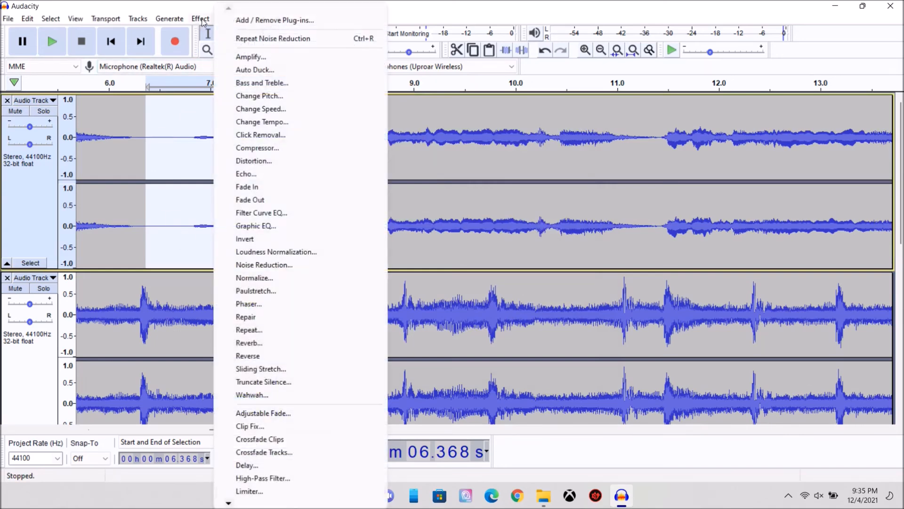
{"action": "left_click", "coordinate": [235, 56]}
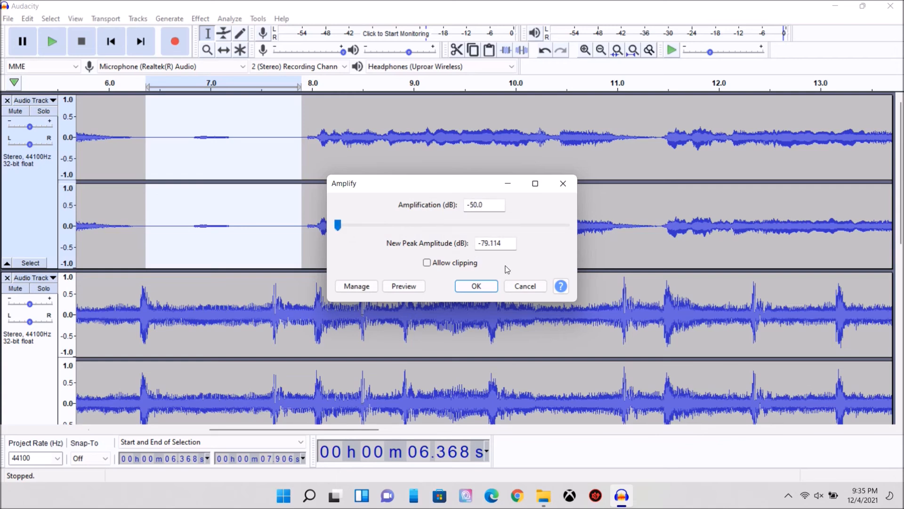
{"action": "left_click", "coordinate": [474, 287]}
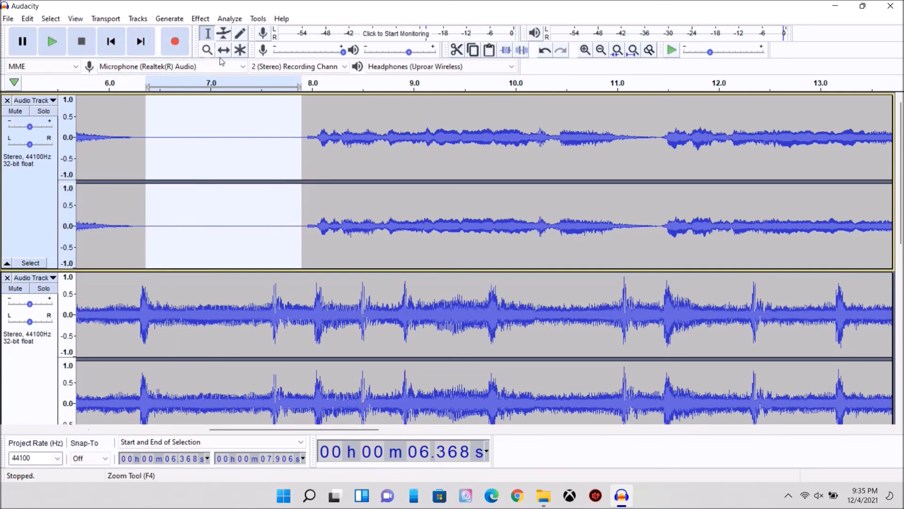
Monitor the microphone's recording level briefly and stop monitoring
{"action": "left_click", "coordinate": [395, 34]}
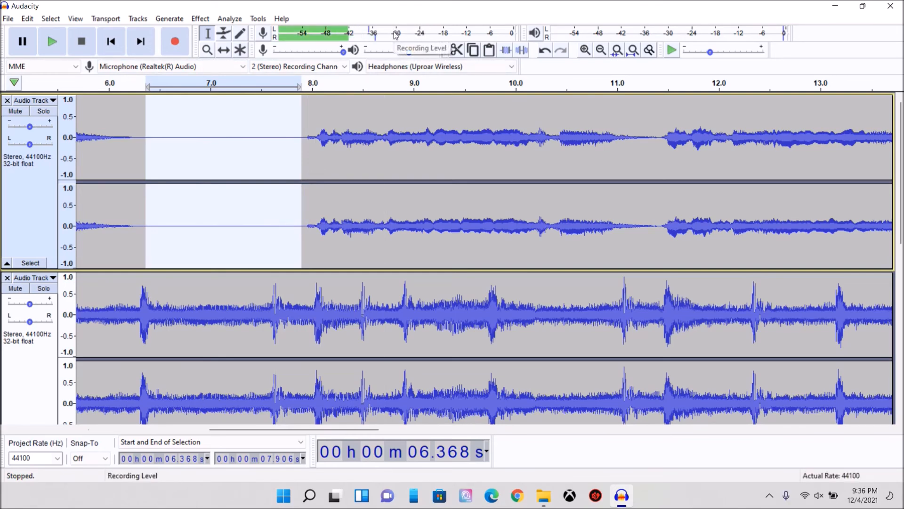
{"action": "left_click", "coordinate": [395, 34]}
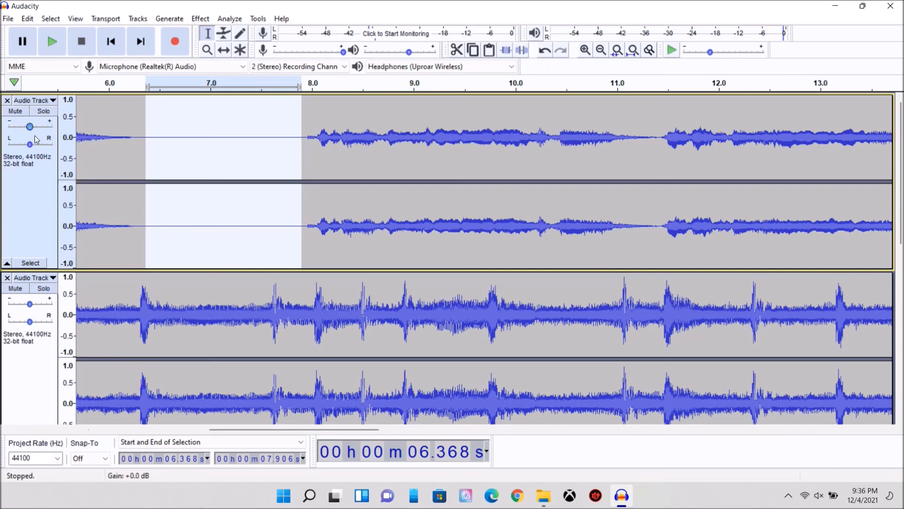
Solo the backing track, select its full length, play it from the start, and stop playback
{"action": "left_click", "coordinate": [43, 288]}
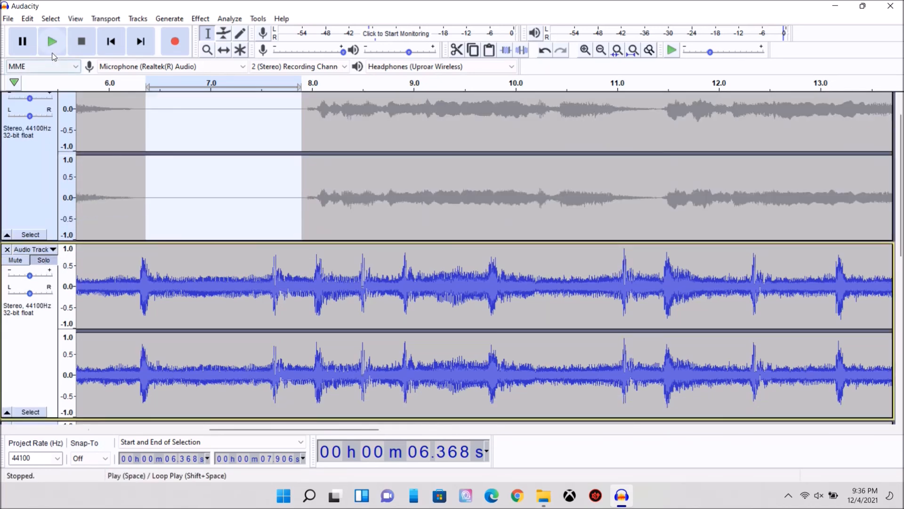
{"action": "left_click", "coordinate": [52, 42]}
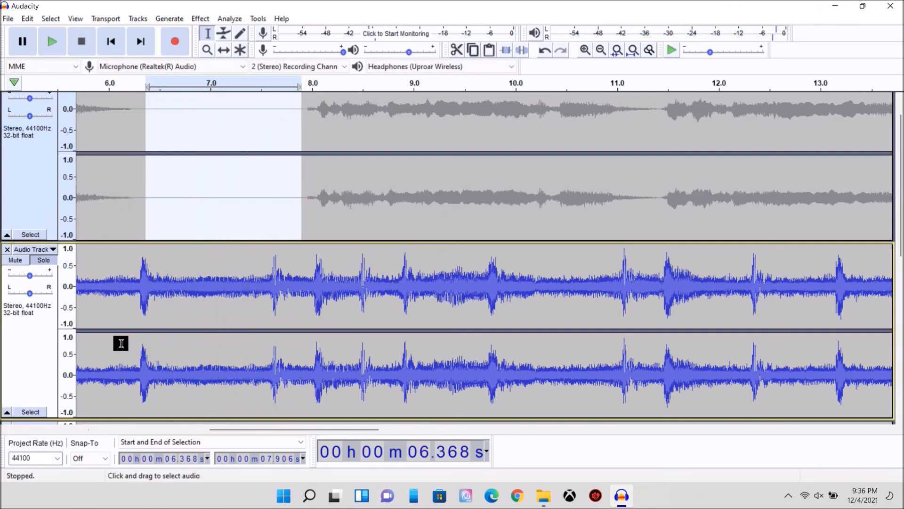
{"action": "left_click", "coordinate": [9, 341]}
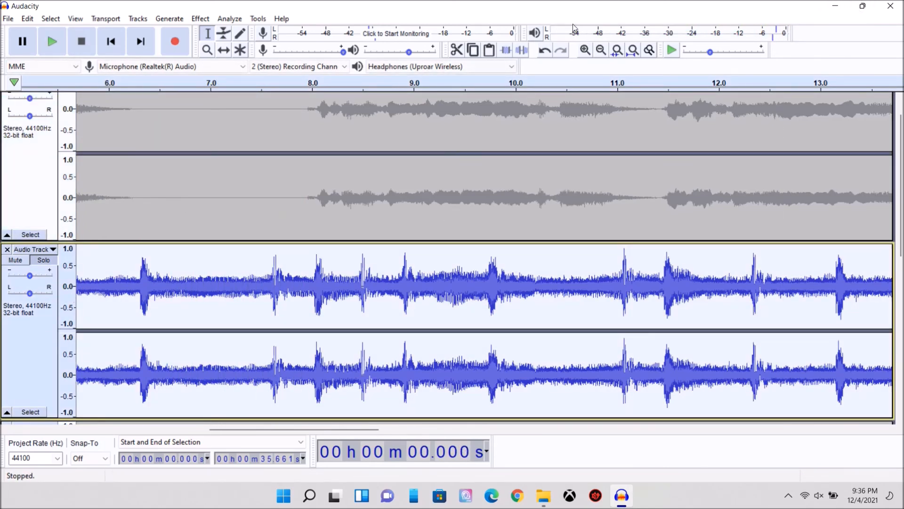
{"action": "left_click", "coordinate": [52, 42]}
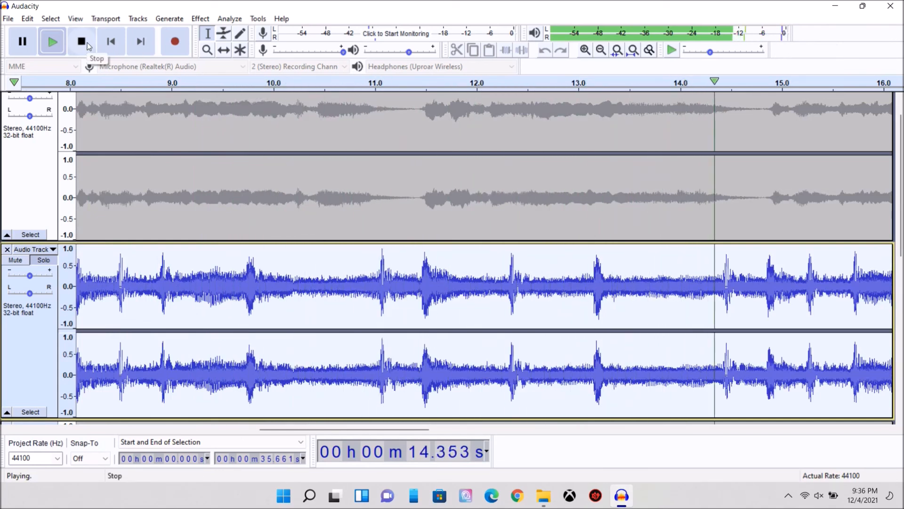
{"action": "left_click", "coordinate": [88, 46]}
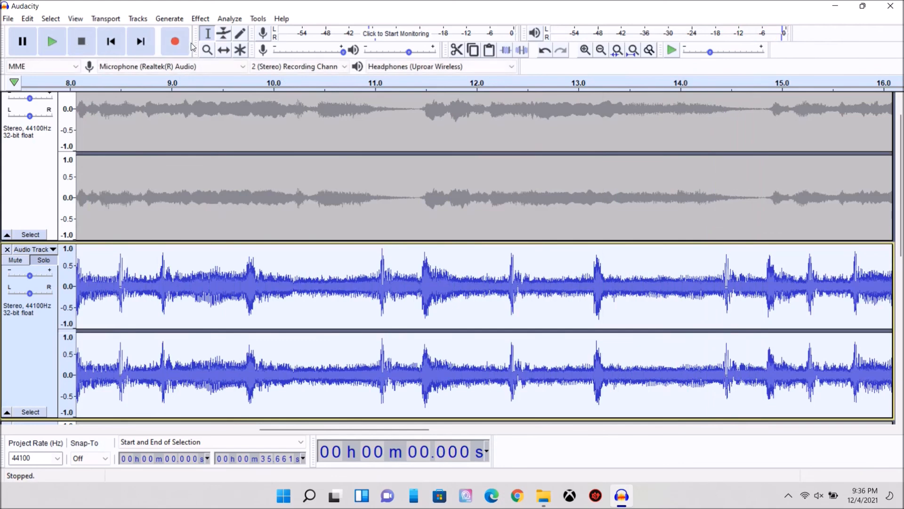
Zoom out to the full length of the project and look through all its tracks
{"action": "left_click", "coordinate": [205, 51]}
{"action": "right_click", "coordinate": [274, 178]}
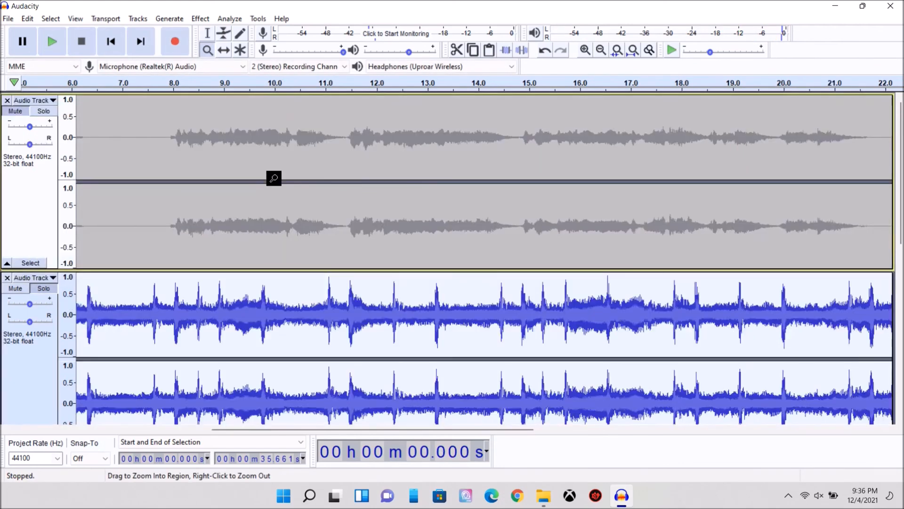
{"action": "right_click", "coordinate": [273, 178]}
{"action": "right_click", "coordinate": [274, 178]}
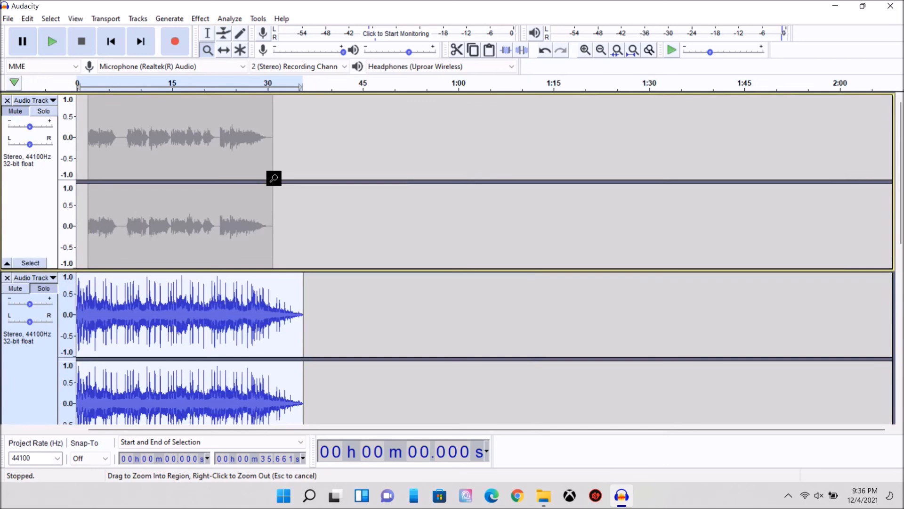
{"action": "scroll", "coordinate": [274, 178], "scroll_direction": "right", "scroll_amount": 5}
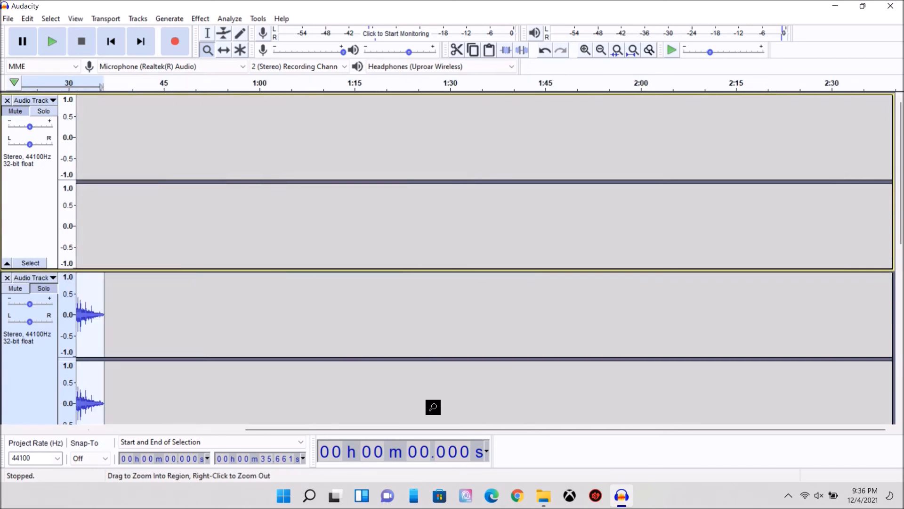
{"action": "left_click_drag", "start_coordinate": [349, 429], "coordinate": [193, 439]}
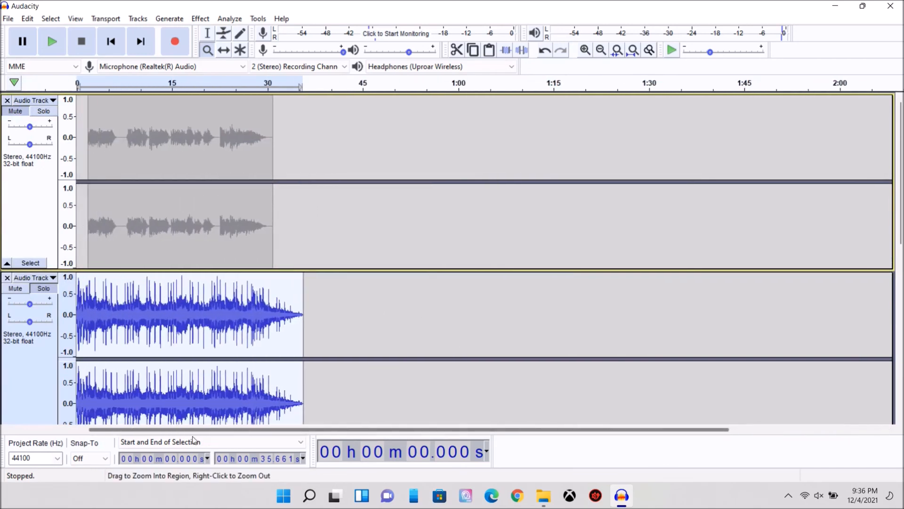
{"action": "scroll", "coordinate": [418, 258], "scroll_direction": "down", "scroll_amount": 5}
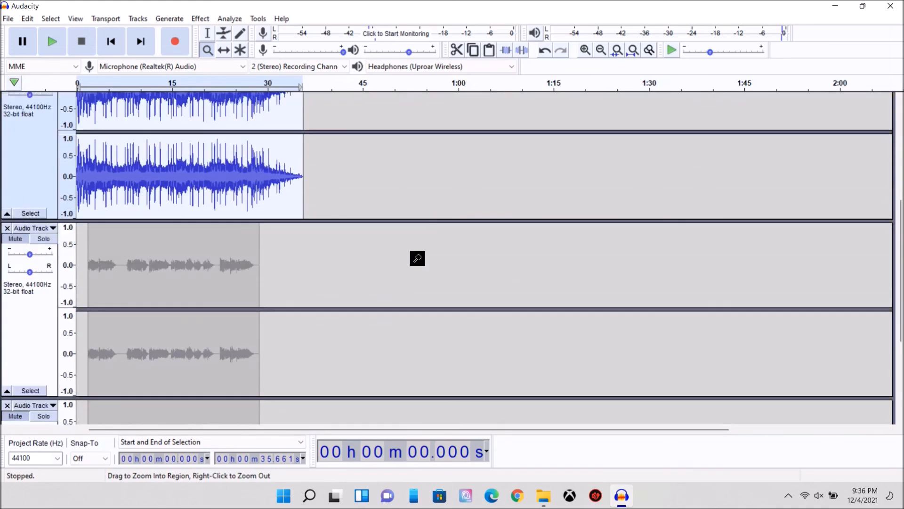
{"action": "scroll", "coordinate": [418, 258], "scroll_direction": "down", "scroll_amount": 3}
{"action": "scroll", "coordinate": [415, 257], "scroll_direction": "up", "scroll_amount": 8}
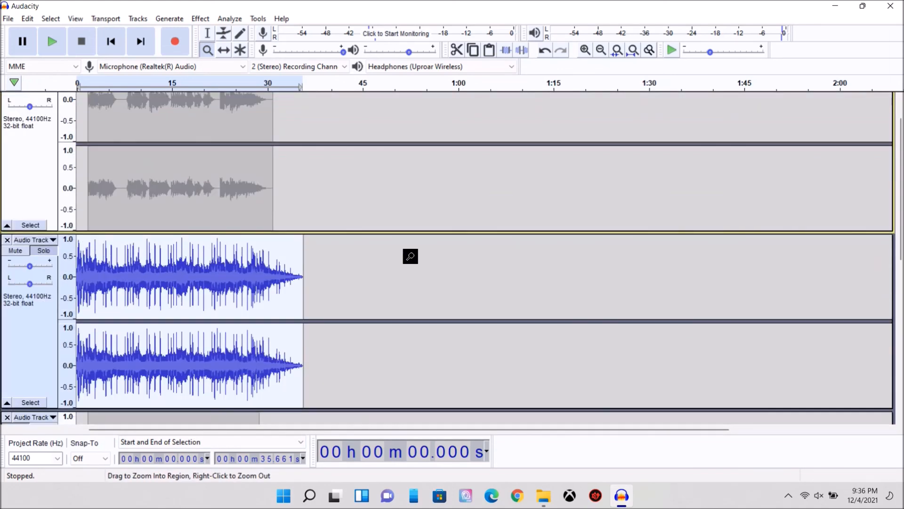
{"action": "scroll", "coordinate": [410, 256], "scroll_direction": "up", "scroll_amount": 2}
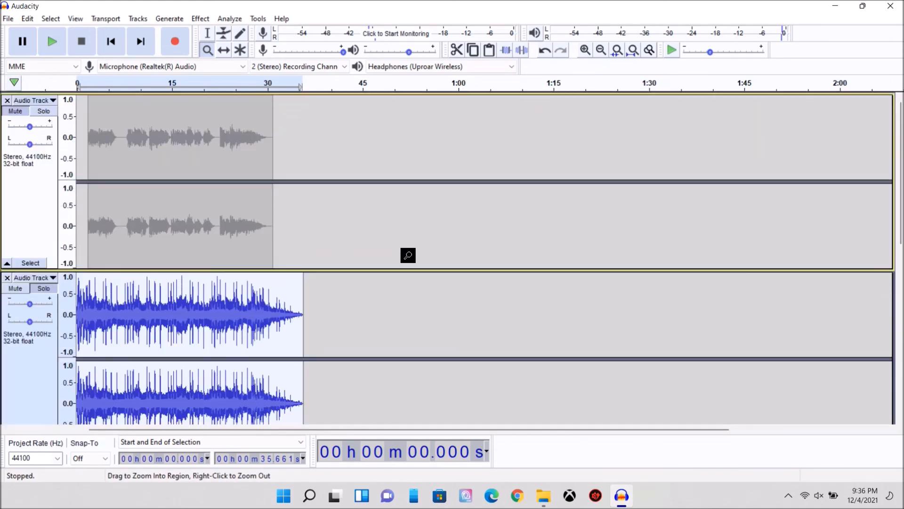
Turn off solo on the backing track and return the playback position to the start of the project
{"action": "left_click", "coordinate": [38, 293]}
{"action": "scroll", "coordinate": [38, 293], "scroll_direction": "down", "scroll_amount": 1}
{"action": "left_click", "coordinate": [111, 42]}
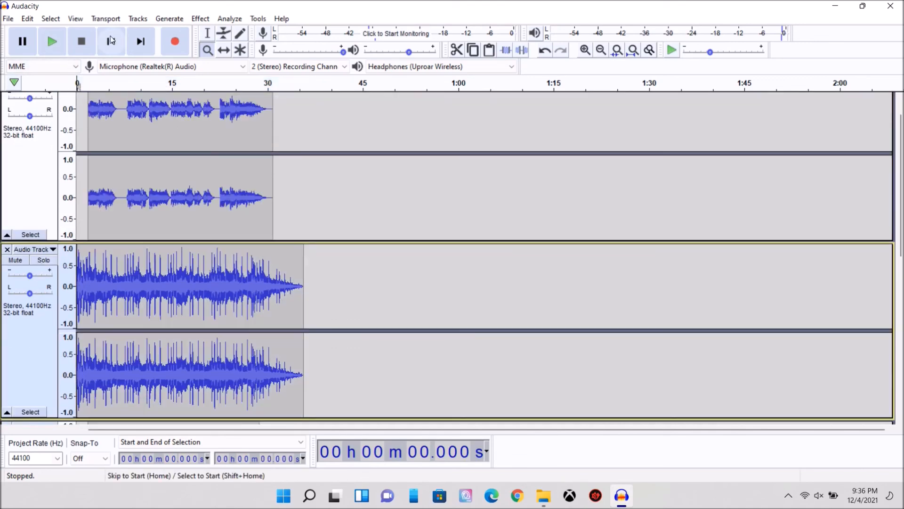